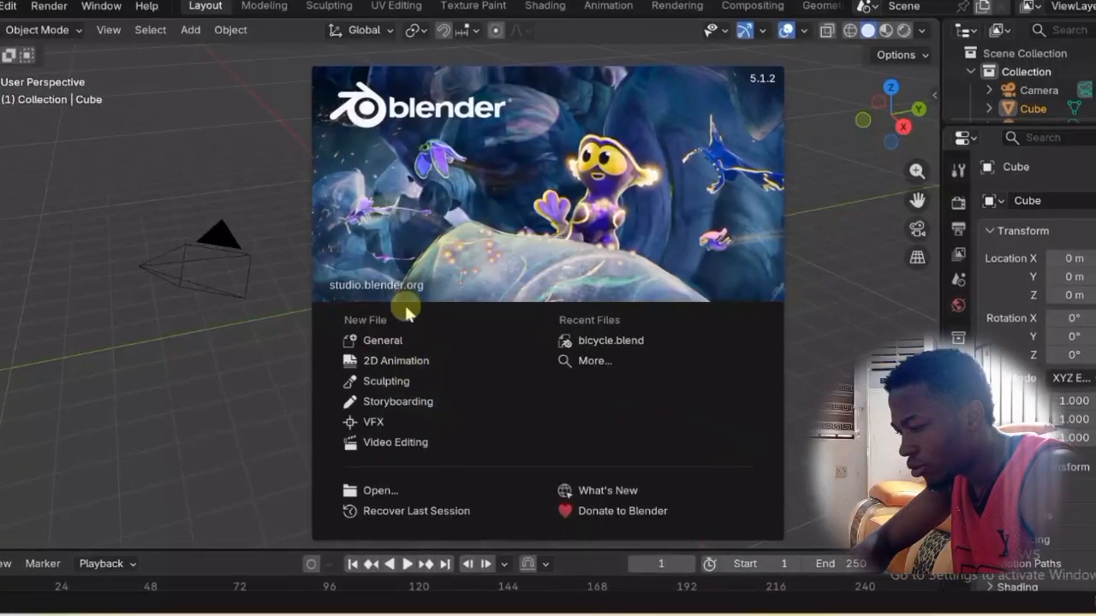
- Start a new General project file
click(399, 341)
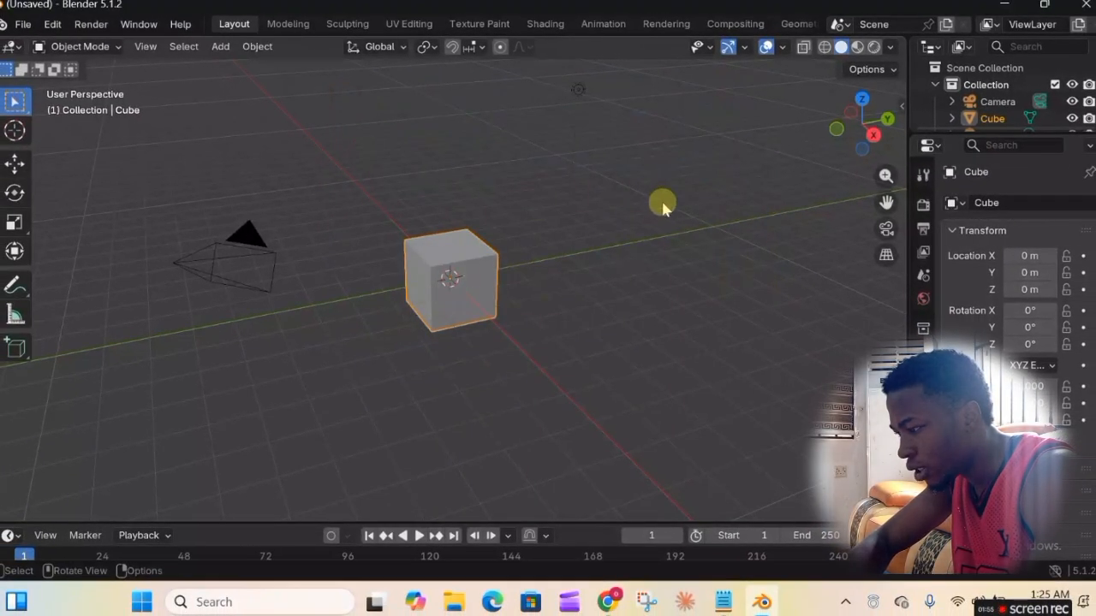
- Examine the default cube from several angles, including the left and top orthographic views, close up and shifted sideways
drag(869, 113, 839, 111)
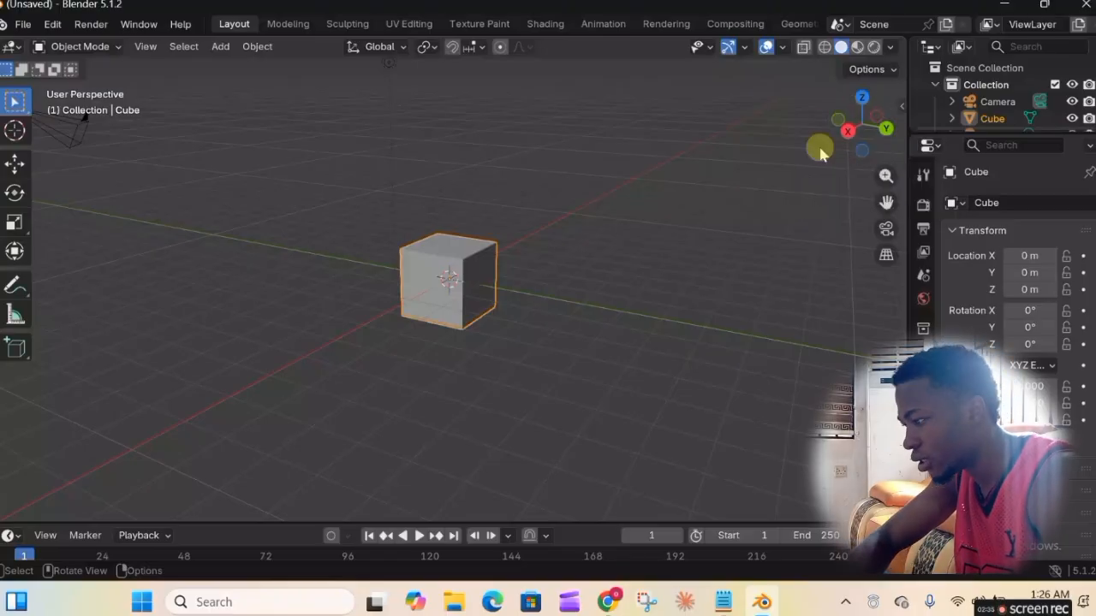
mouse_move(847, 137)
mouse_down()
mouse_move(1084, 139)
mouse_move(1095, 162)
mouse_move(1053, 109)
mouse_move(985, 128)
mouse_move(854, 134)
mouse_up()
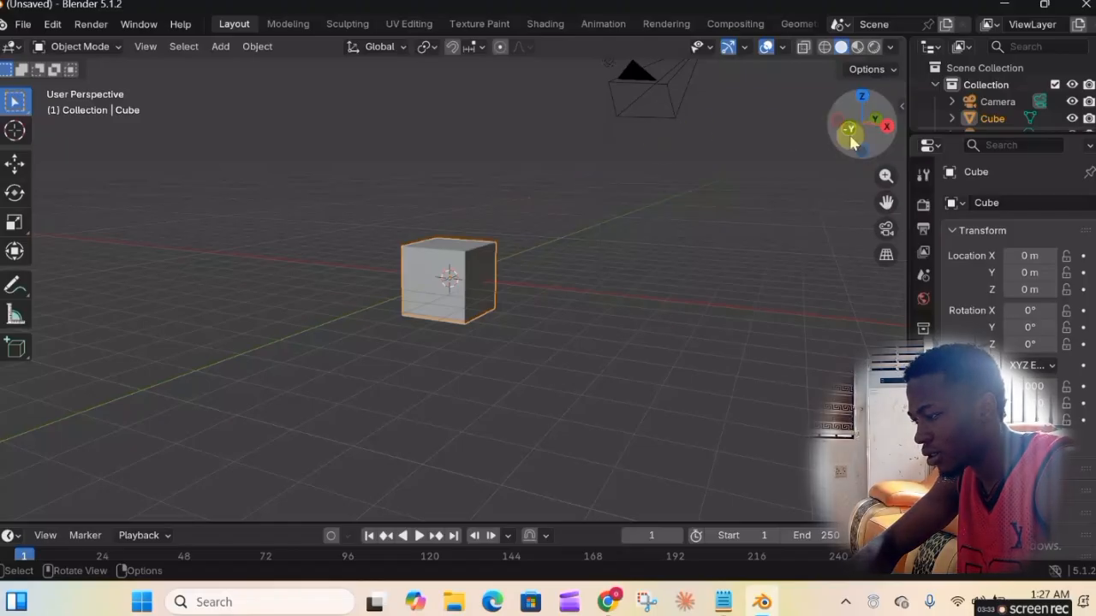
drag(856, 129, 727, 176)
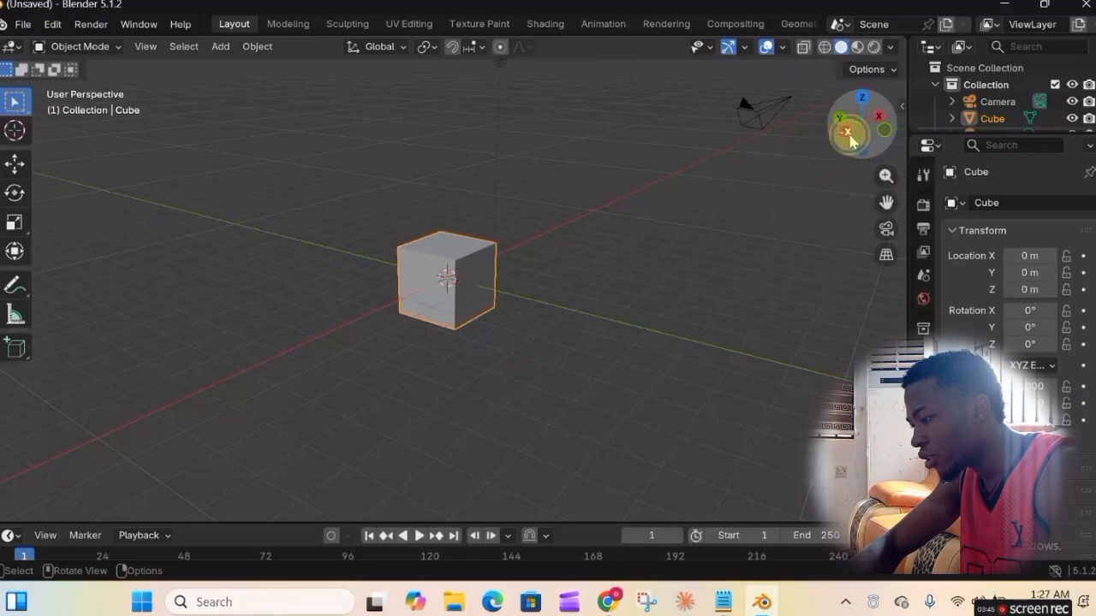
click(848, 135)
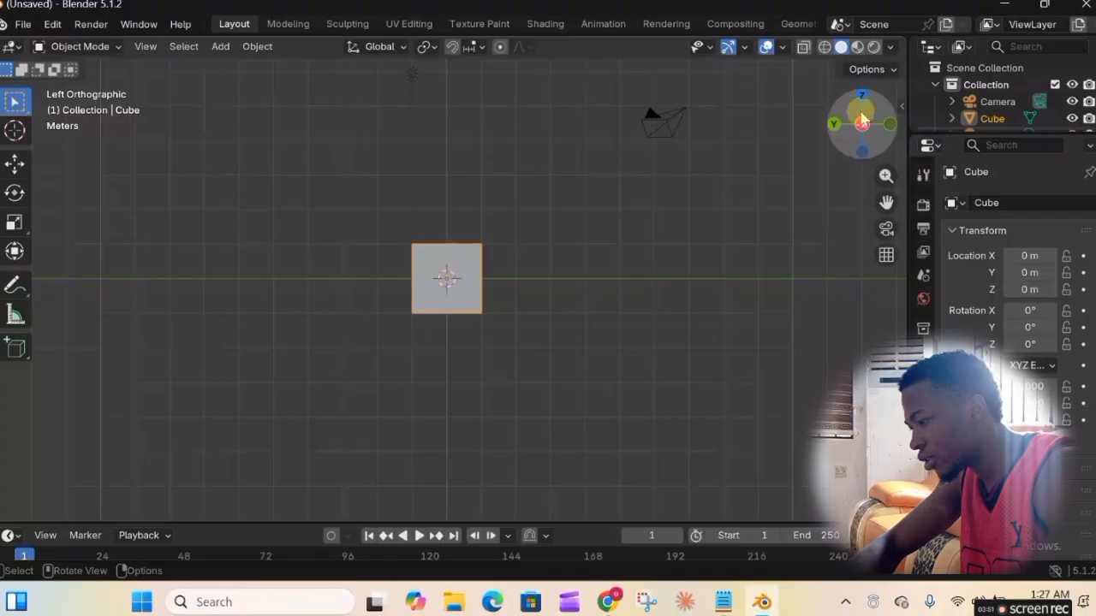
click(862, 96)
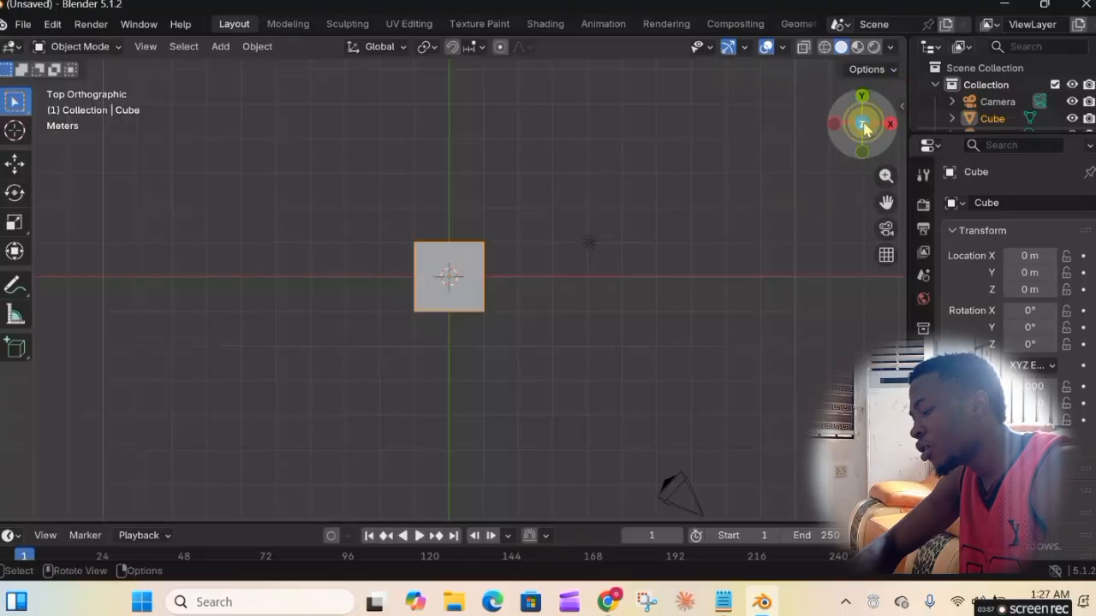
mouse_move(864, 116)
mouse_down()
mouse_move(841, 125)
mouse_move(865, 131)
mouse_up()
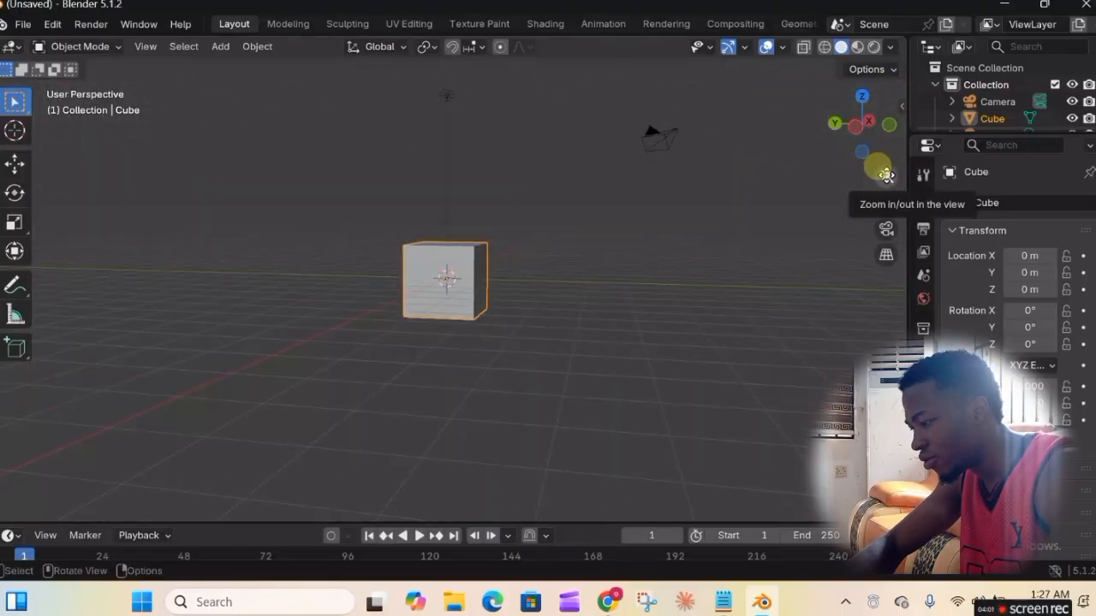
mouse_move(886, 175)
mouse_down()
mouse_move(886, 86)
mouse_move(886, 248)
mouse_move(886, 102)
mouse_move(886, 240)
mouse_move(888, 177)
mouse_up()
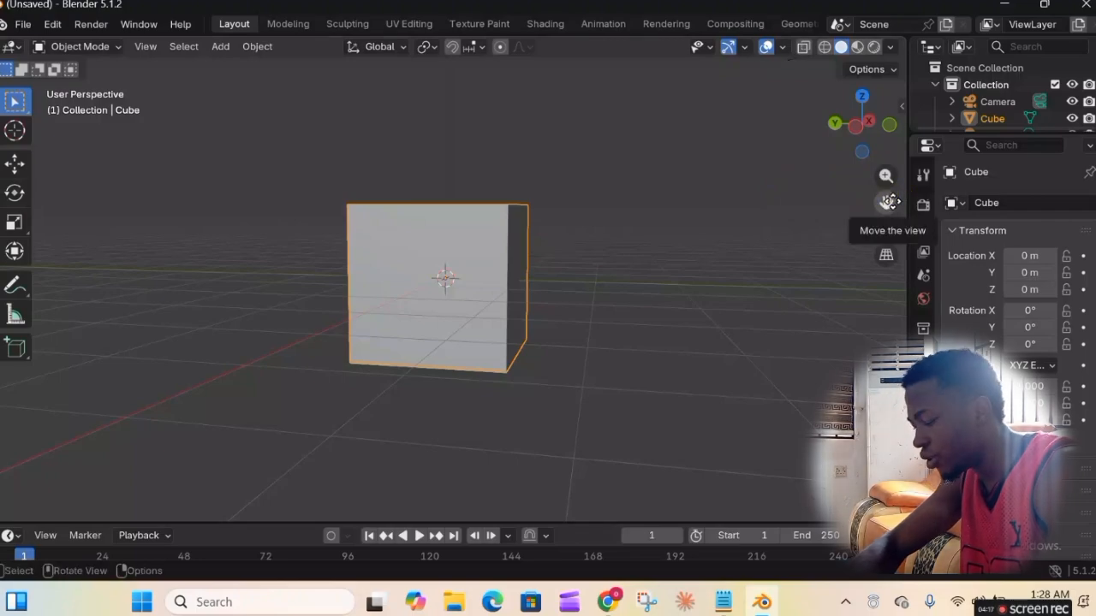
drag(890, 202, 938, 202)
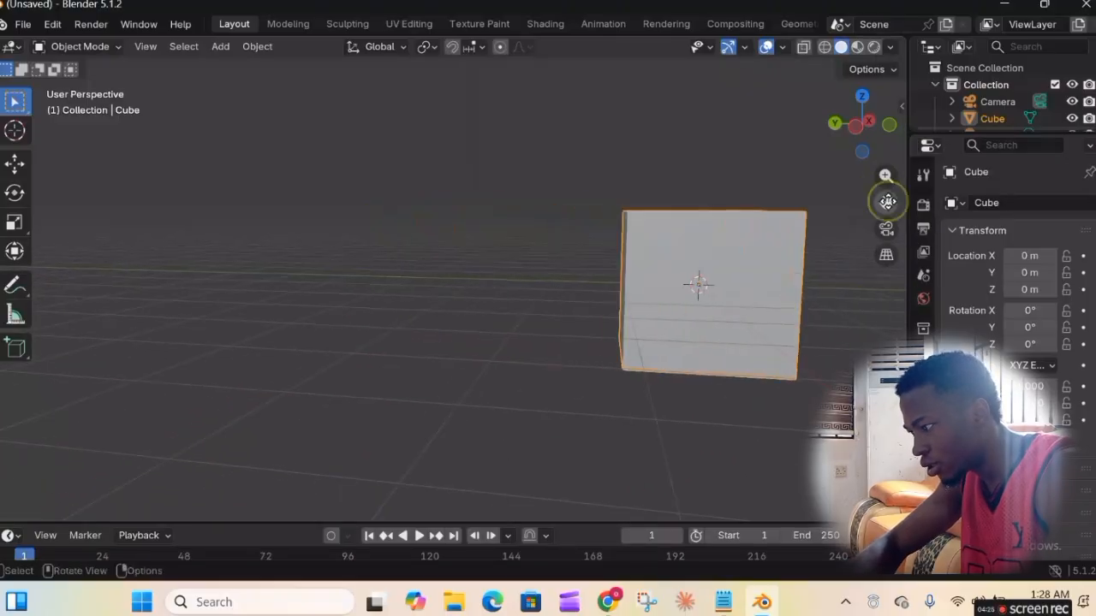
mouse_move(846, 132)
mouse_down()
mouse_move(856, 120)
mouse_move(844, 137)
mouse_up()
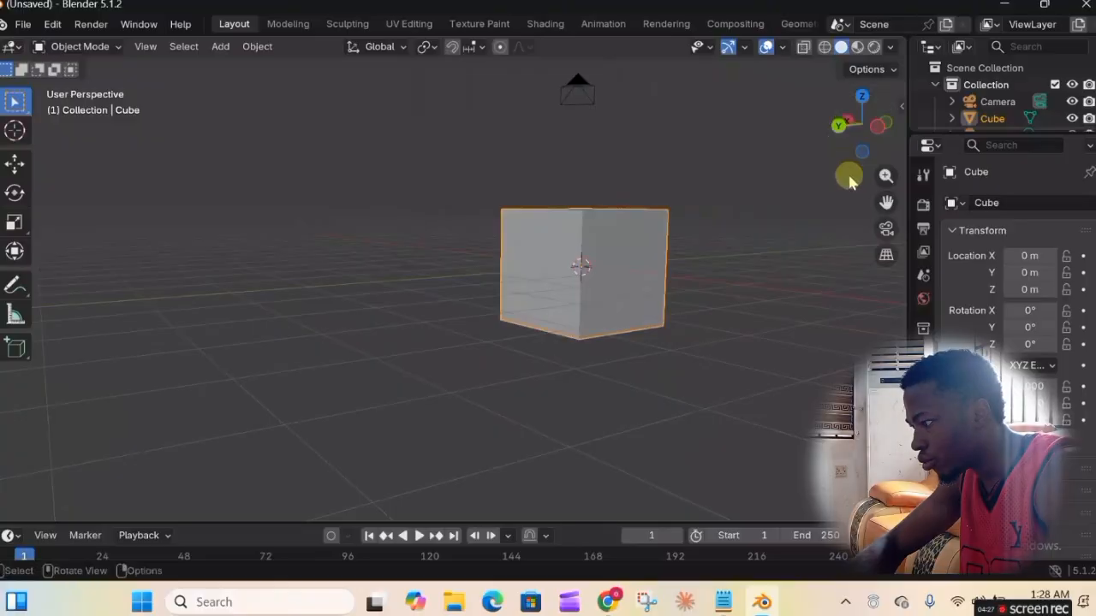
drag(887, 202, 789, 201)
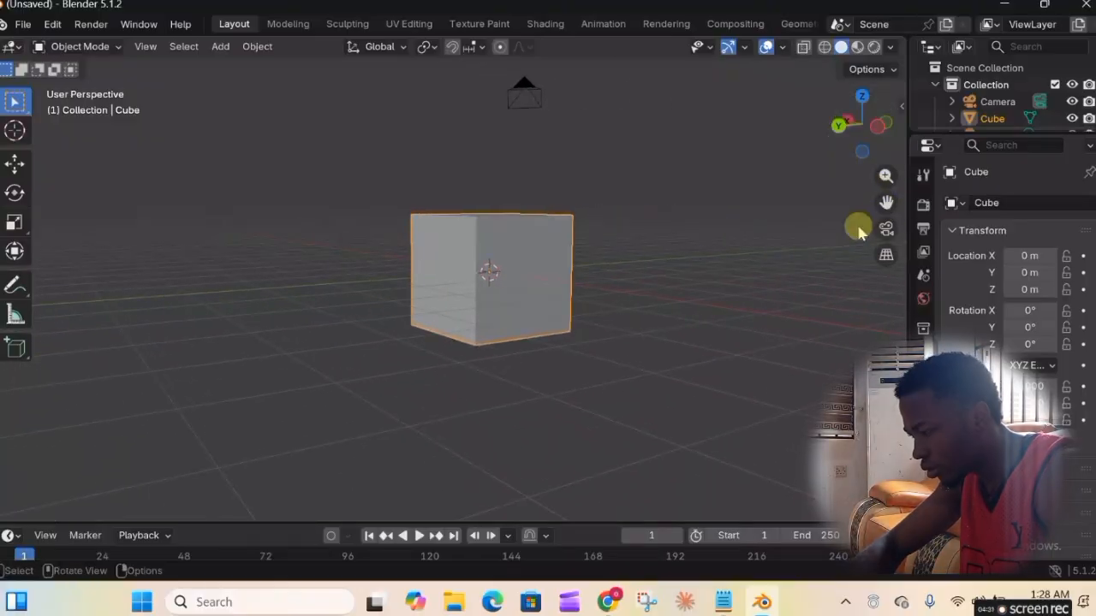
- Look through the scene camera and place a second 3D Viewport beside the camera view in place of the outliner
click(886, 232)
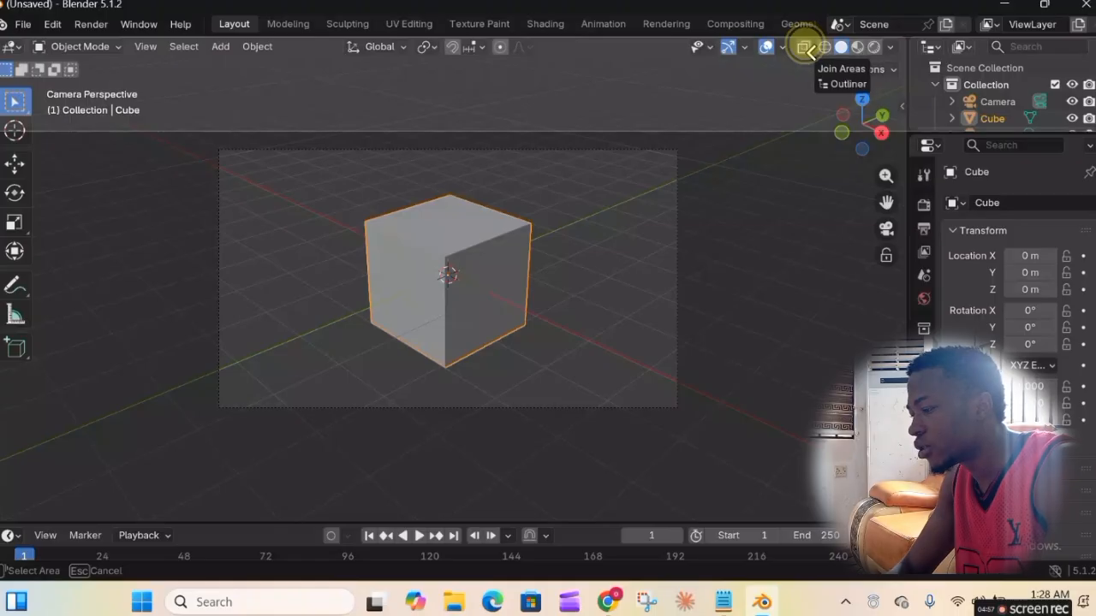
drag(907, 38, 696, 221)
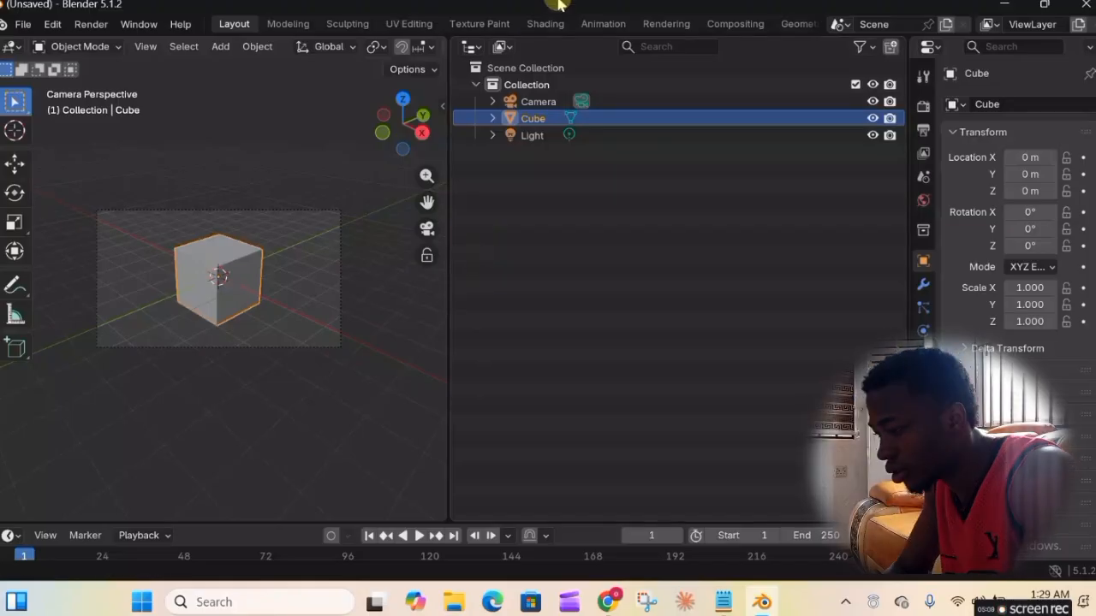
click(474, 47)
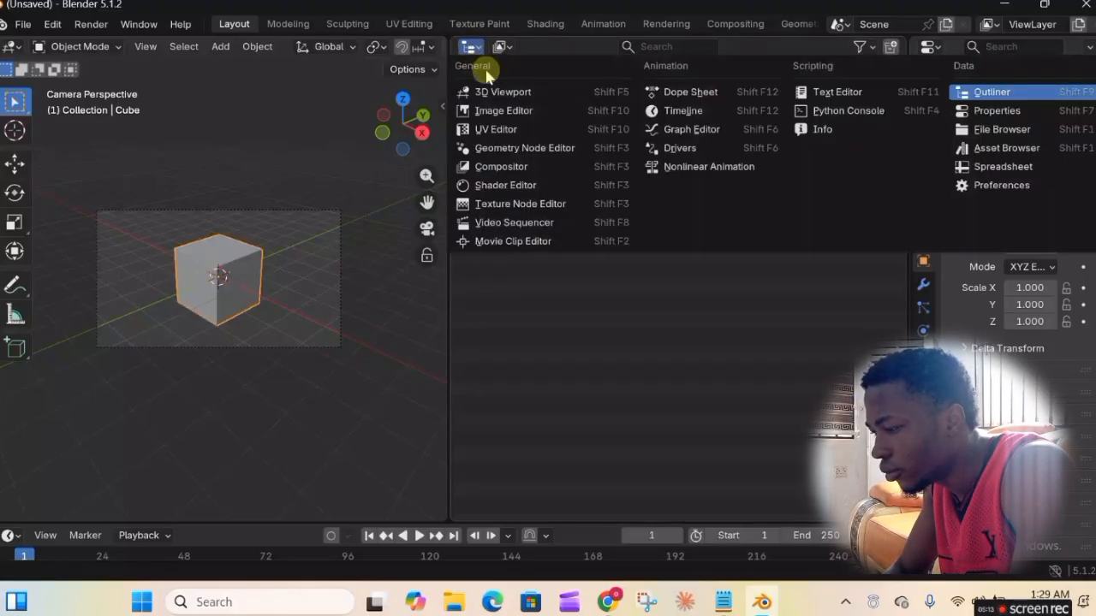
click(503, 92)
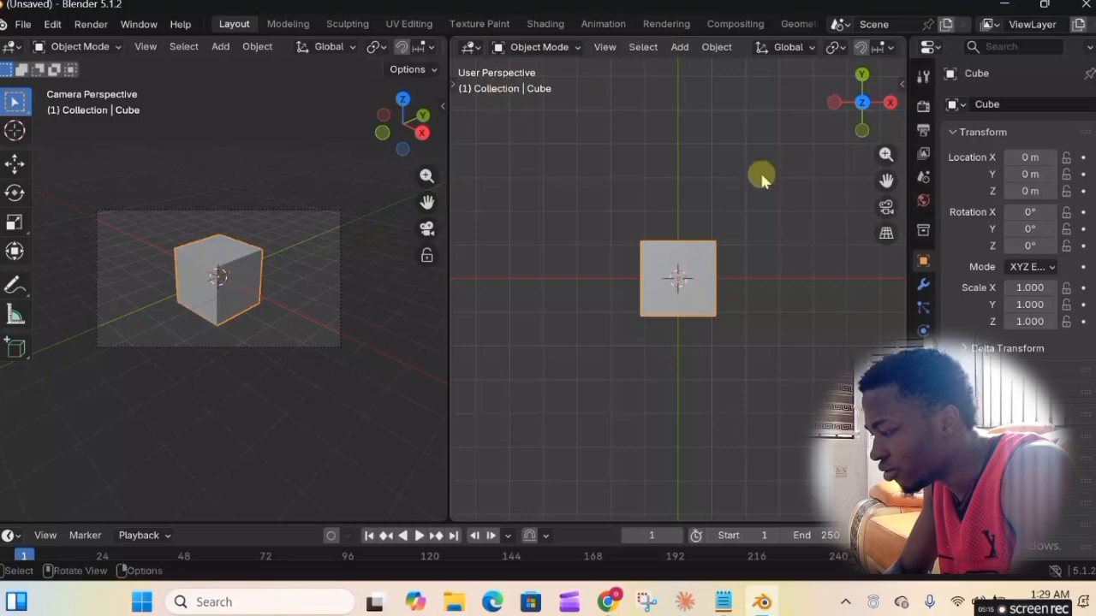
- Select the camera object and set its viewport display passepartout to 1.000, keeping the passepartout enabled
drag(846, 117, 983, 292)
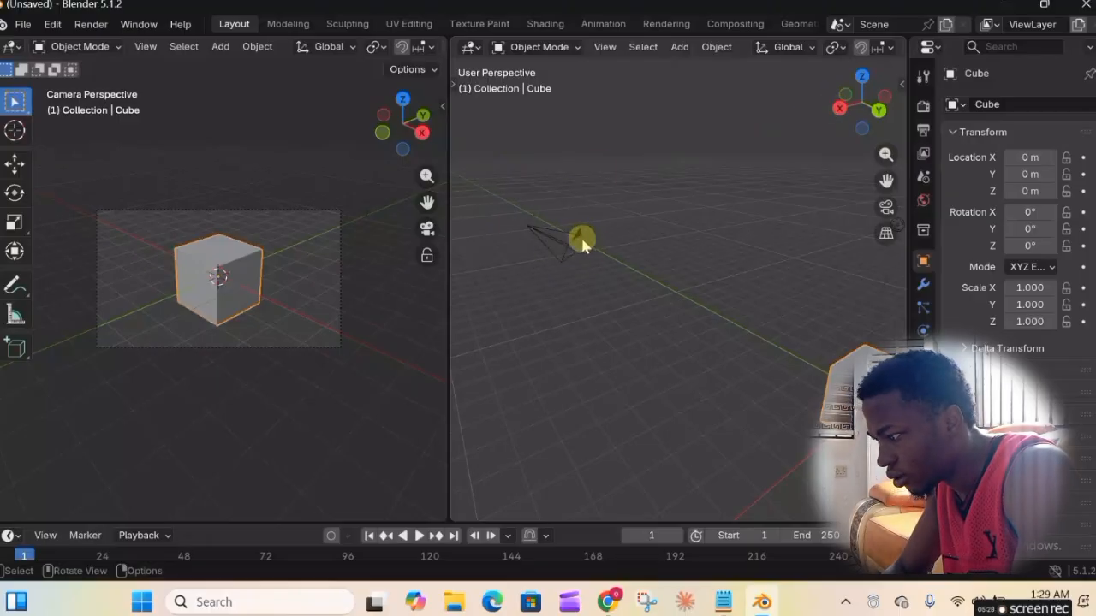
click(552, 239)
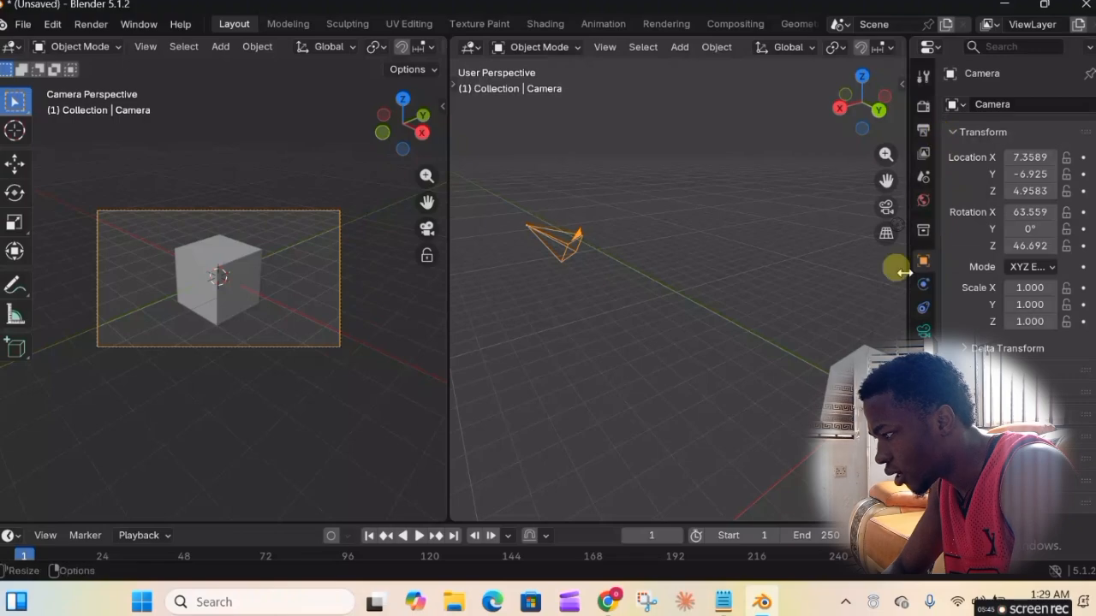
drag(910, 272, 865, 275)
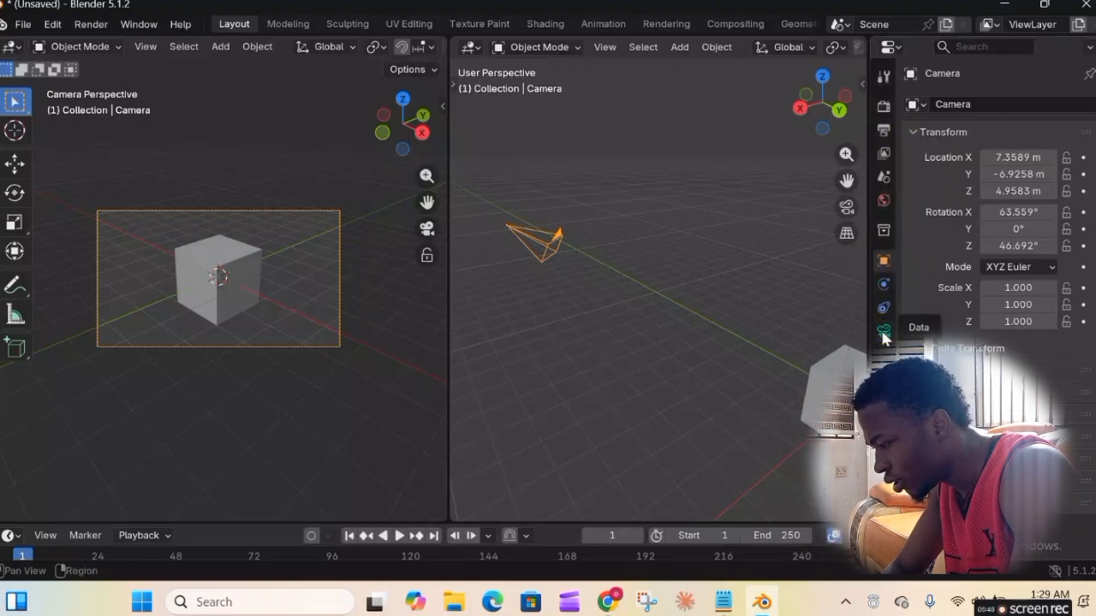
click(884, 334)
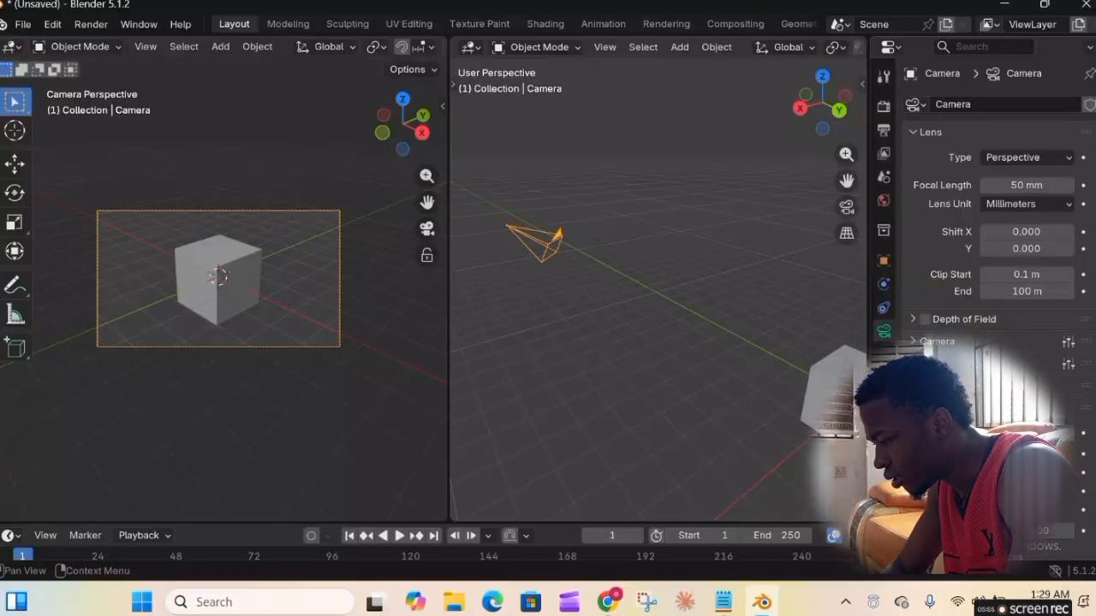
scroll(985, 257, down, 2)
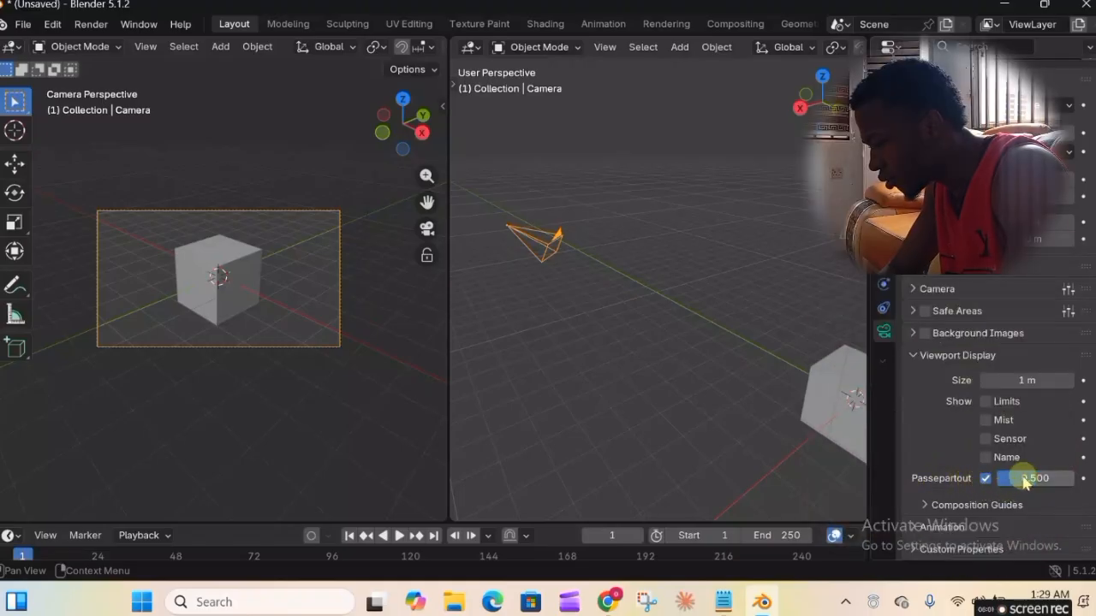
drag(1026, 480, 1077, 479)
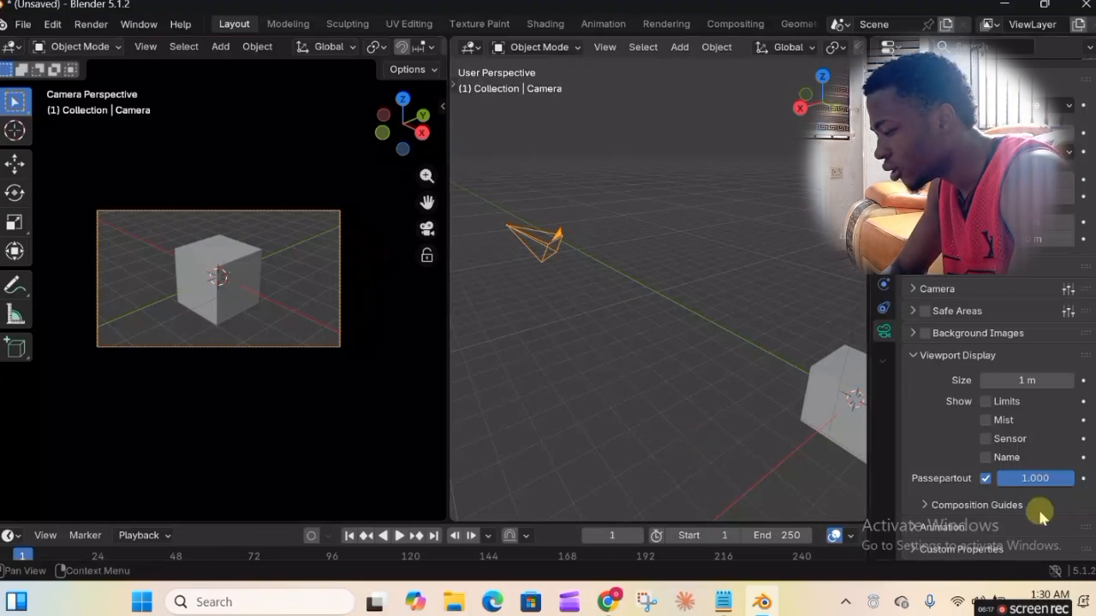
mouse_move(1055, 479)
mouse_down()
mouse_move(1019, 479)
mouse_move(1070, 477)
mouse_up()
click(986, 477)
click(987, 477)
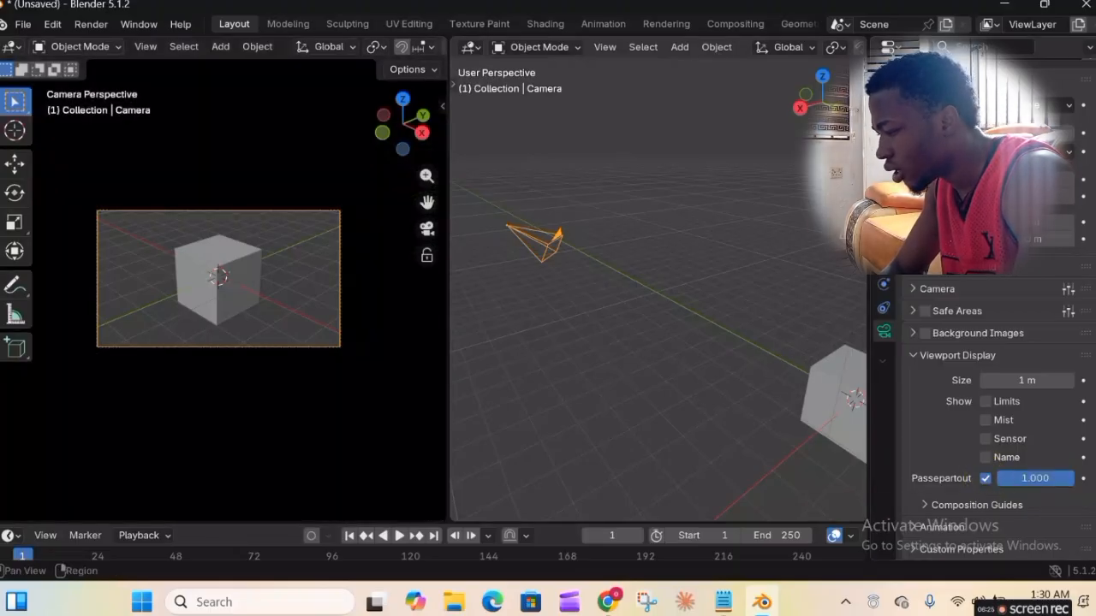
- Set the output resolution to a vertical 1080 px wide by 1920 px high
click(884, 105)
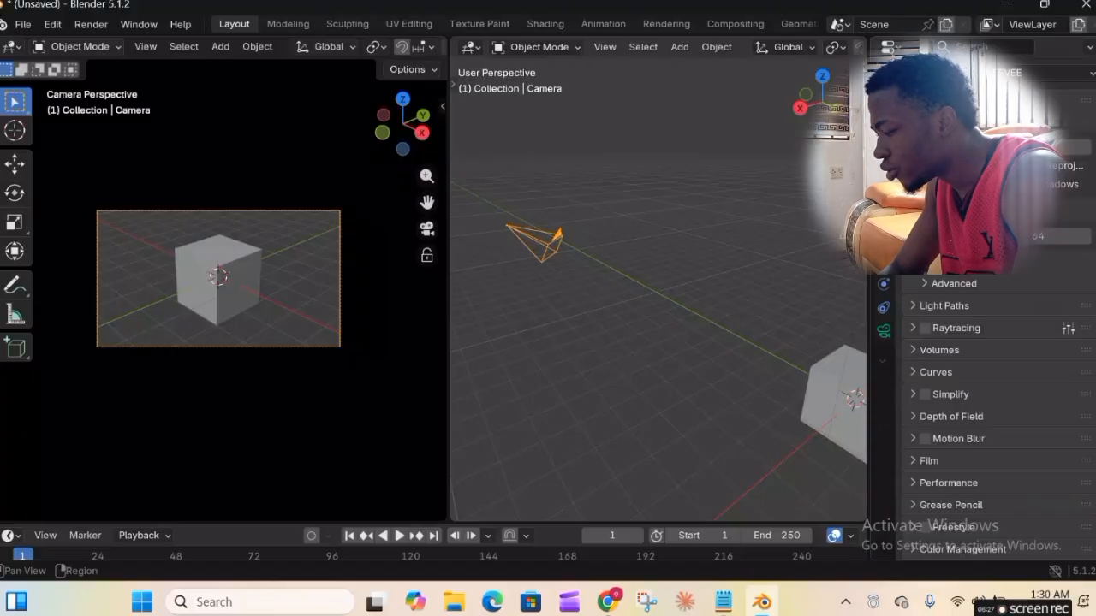
click(883, 127)
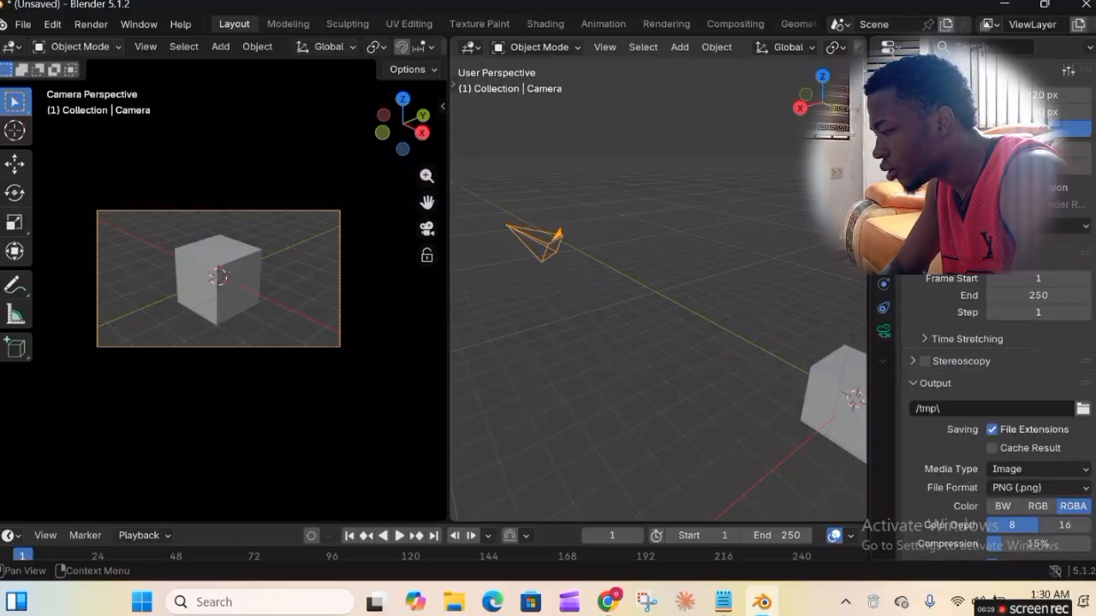
scroll(998, 342, up, 1)
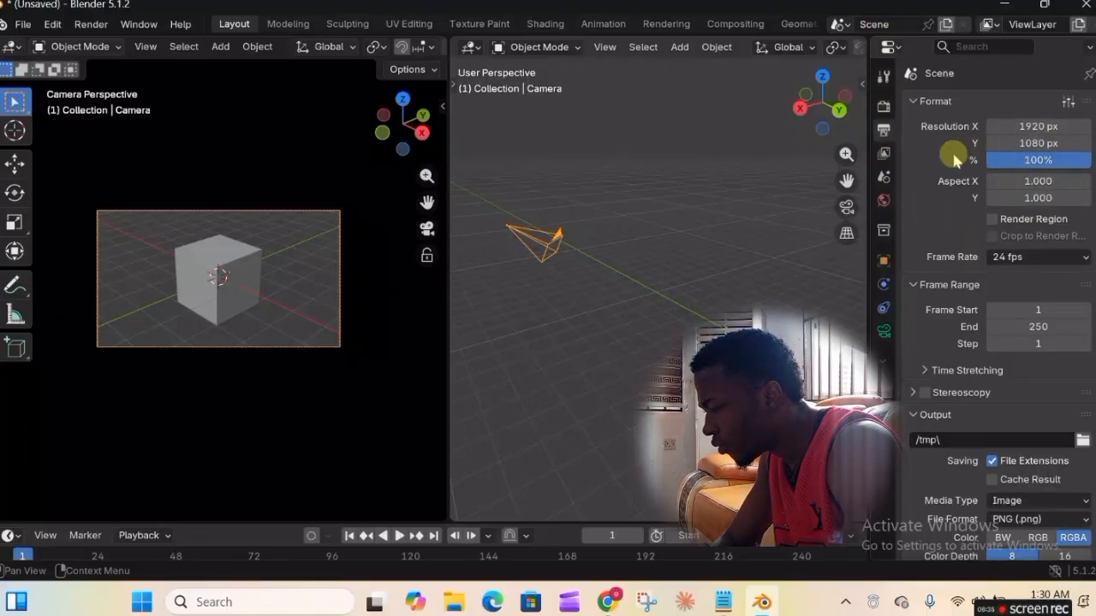
click(1038, 126)
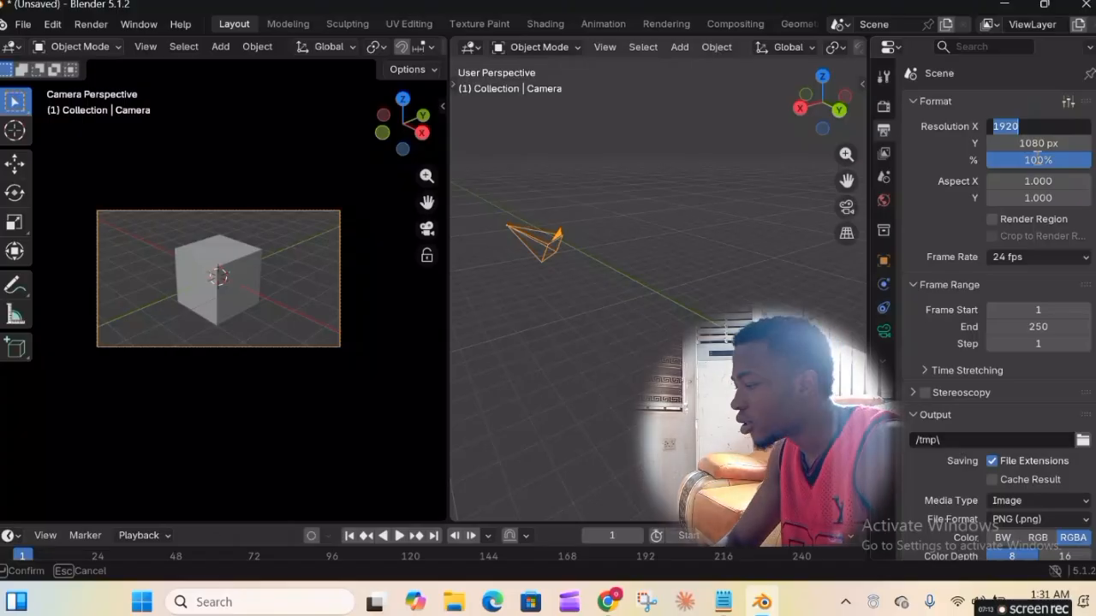
key(Return)
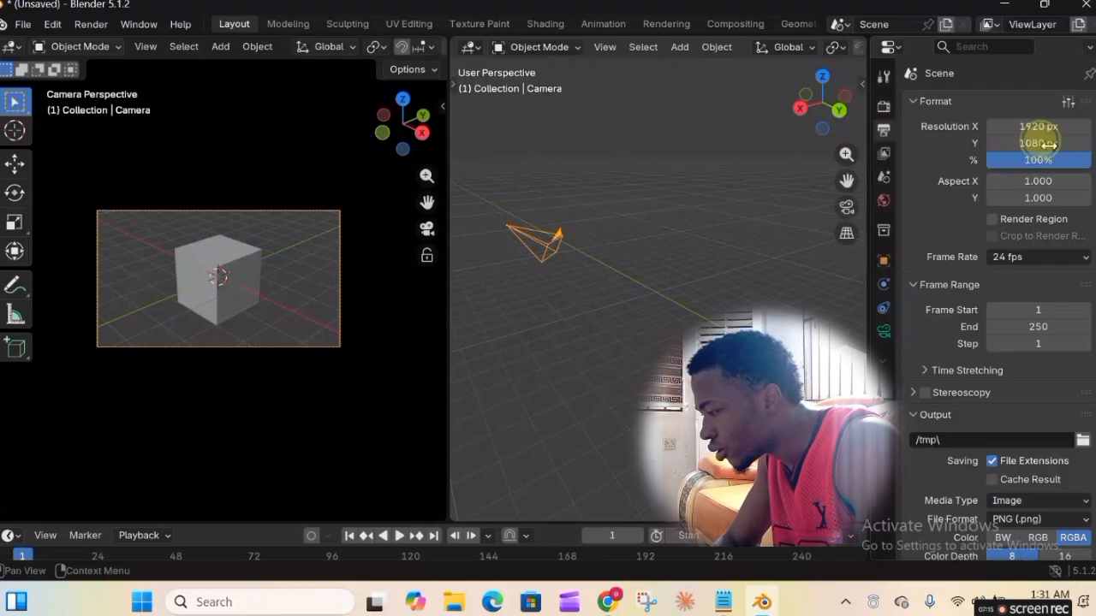
click(1050, 144)
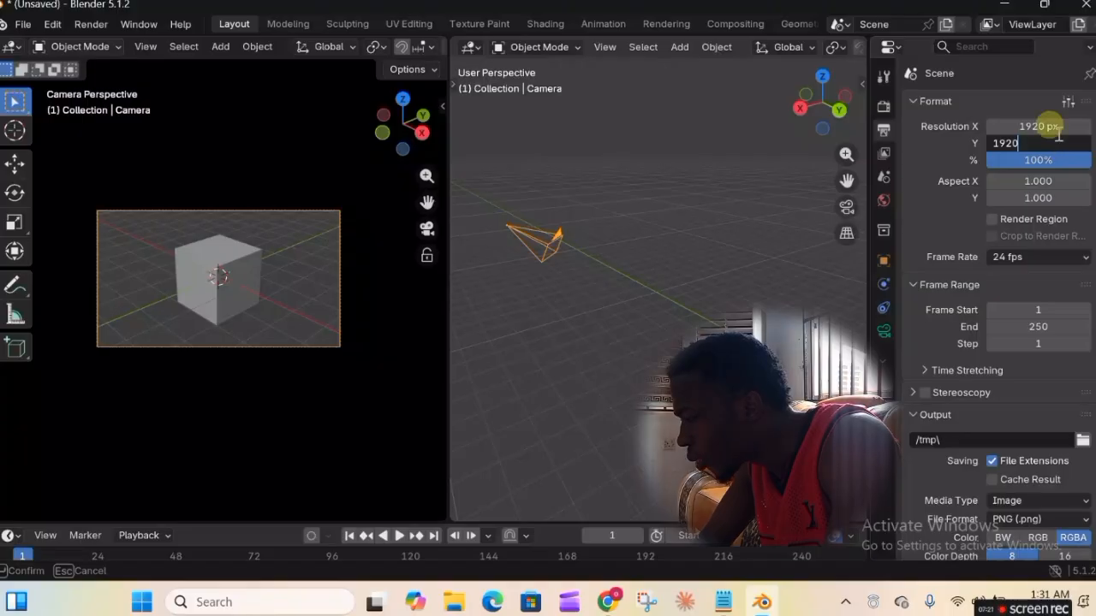
key(Return)
click(1046, 126)
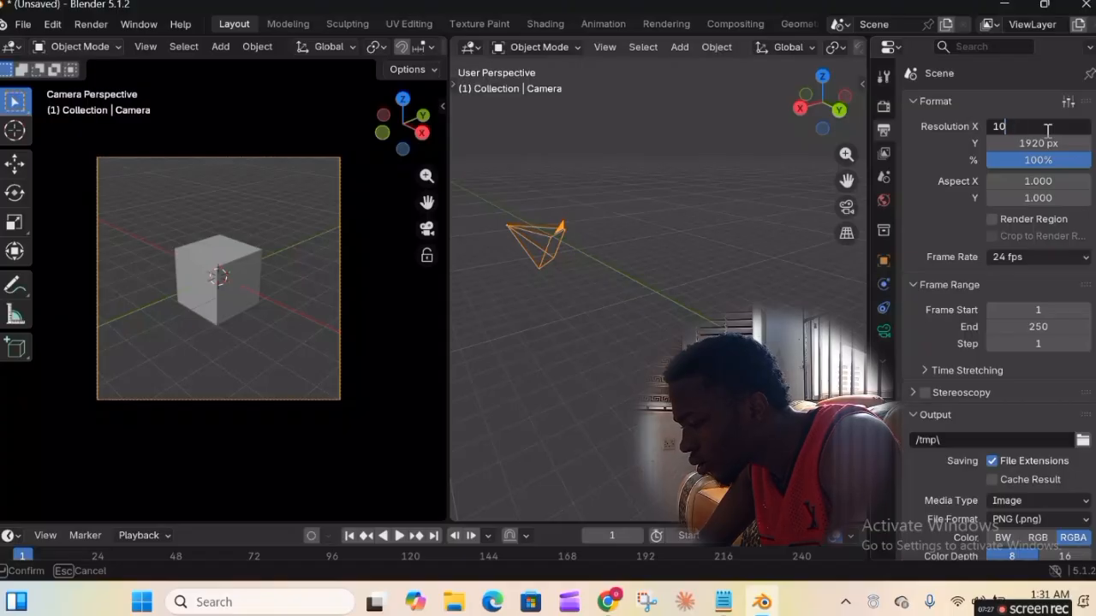
key(Return)
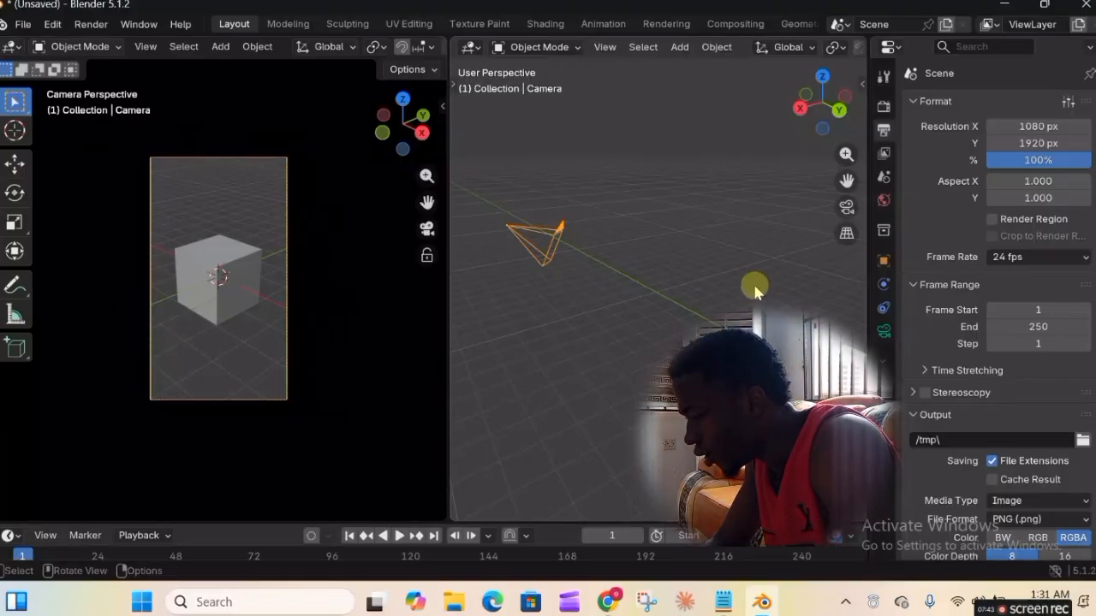
- Set the output frame rate to 30 fps and the end frame of the animation range to 300
scroll(1058, 219, down, 2)
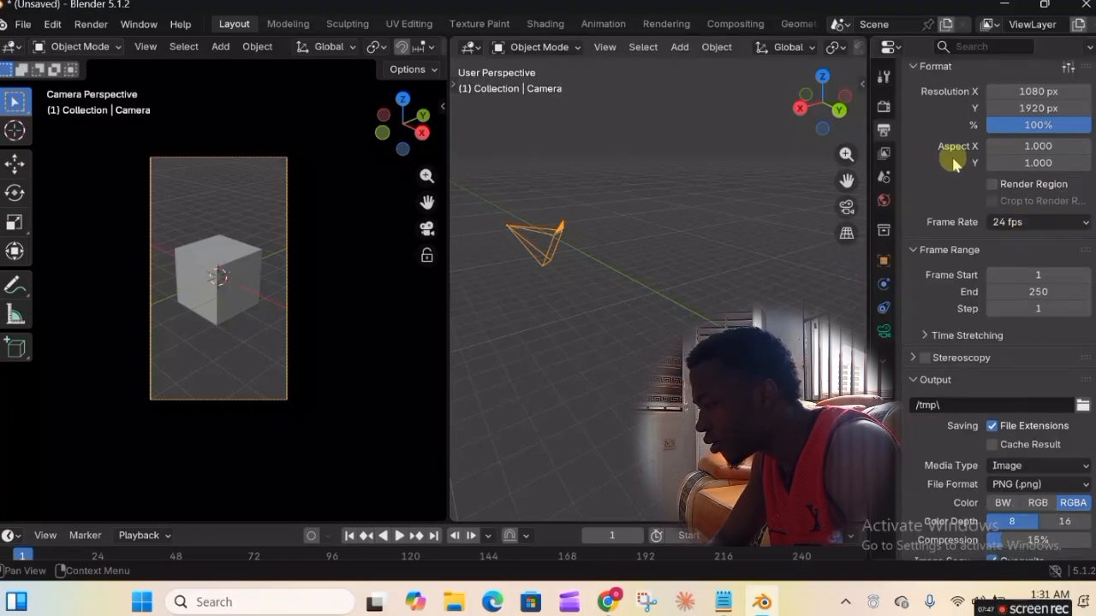
scroll(951, 163, up, 2)
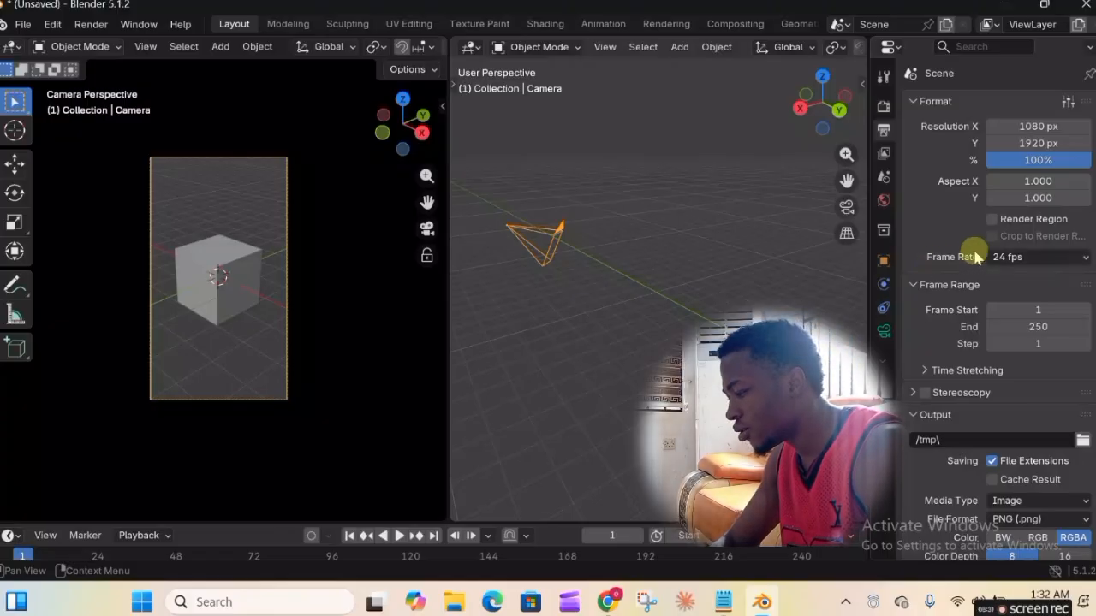
click(1076, 254)
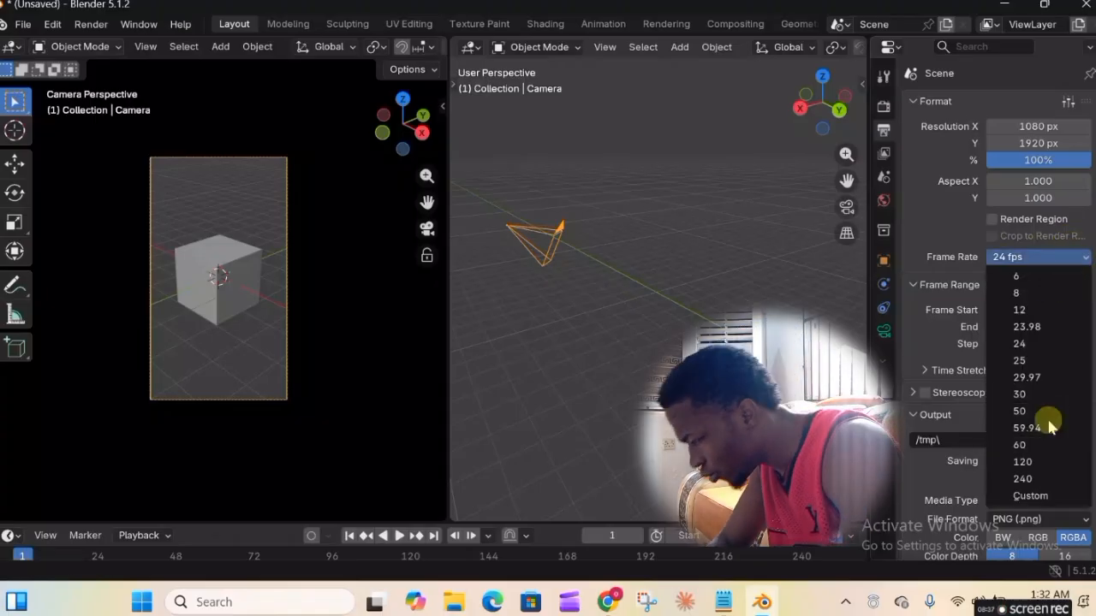
click(1043, 393)
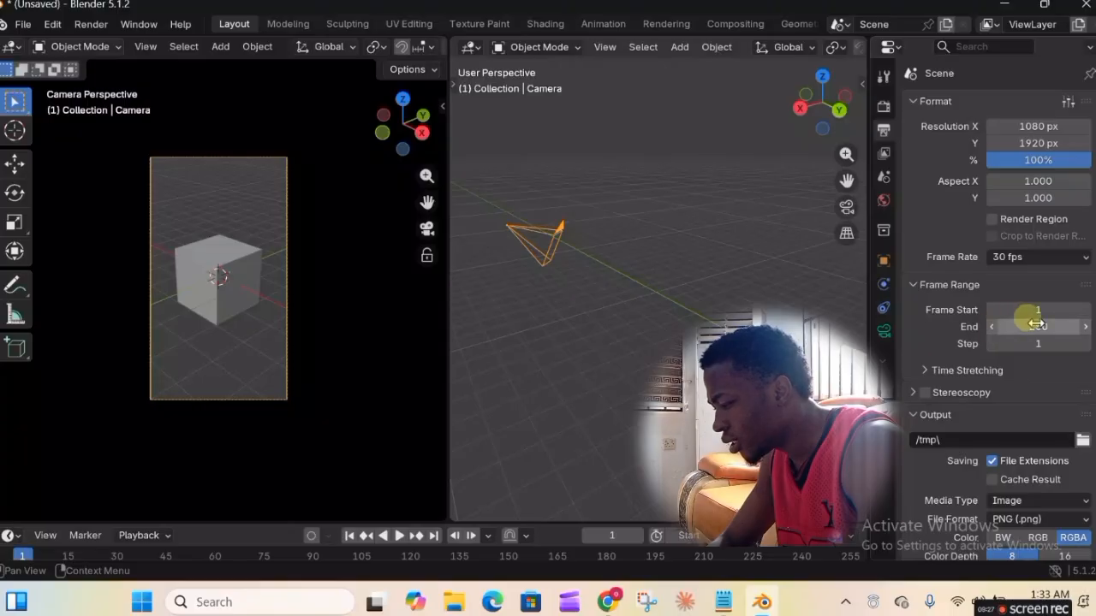
click(1046, 324)
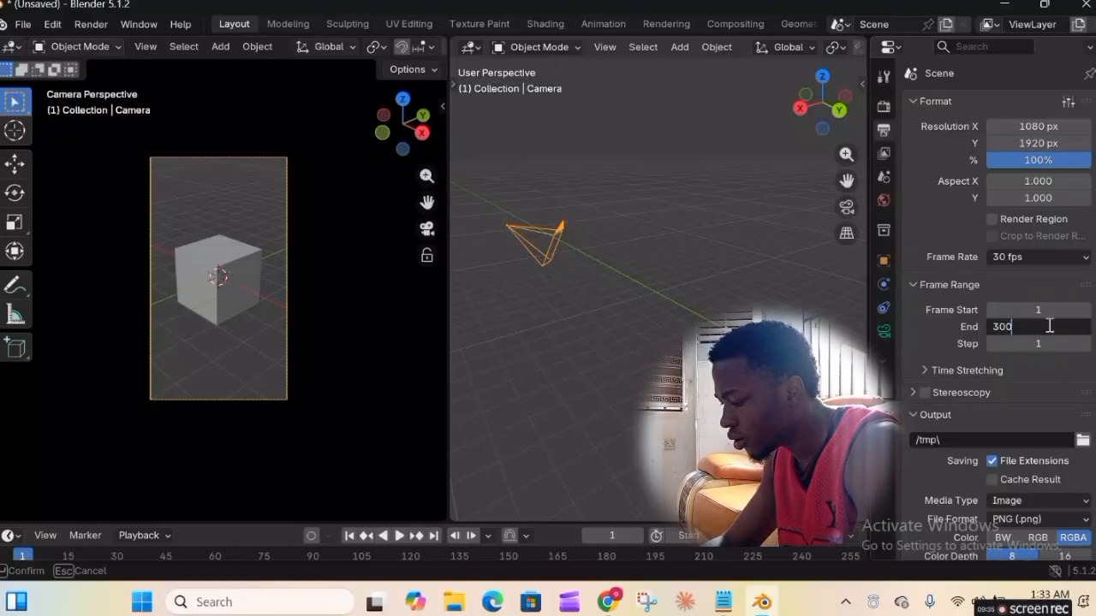
key(Return)
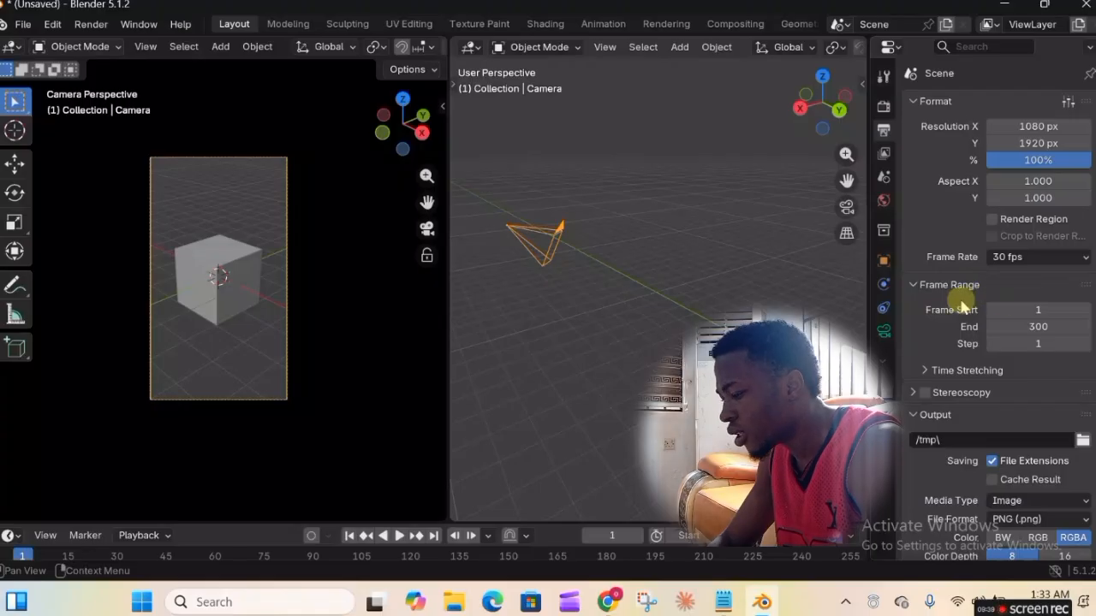
scroll(963, 308, down, 1)
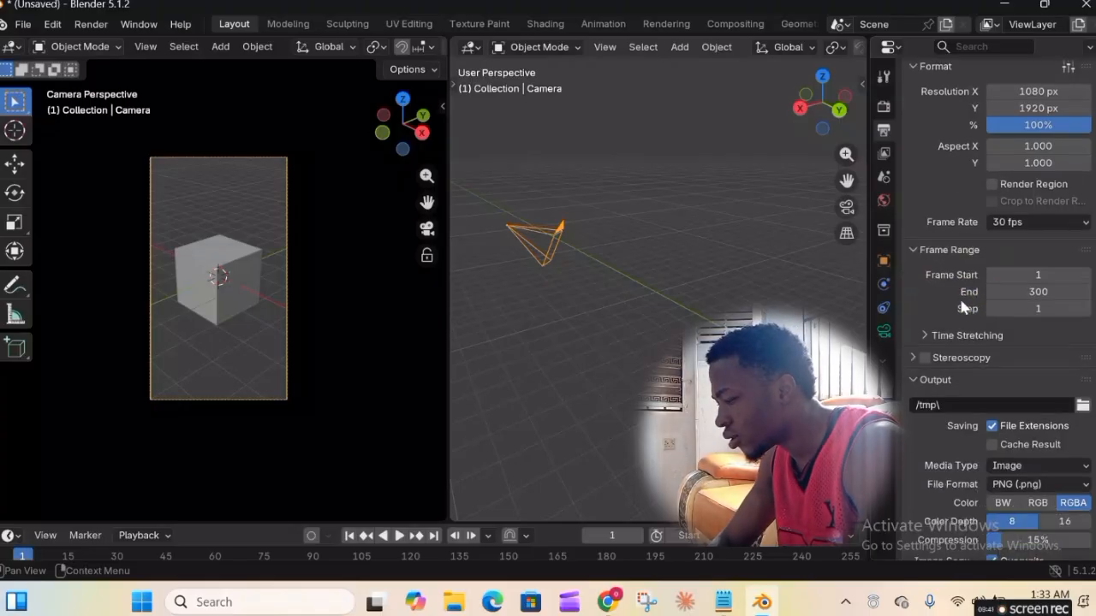
scroll(963, 307, down, 3)
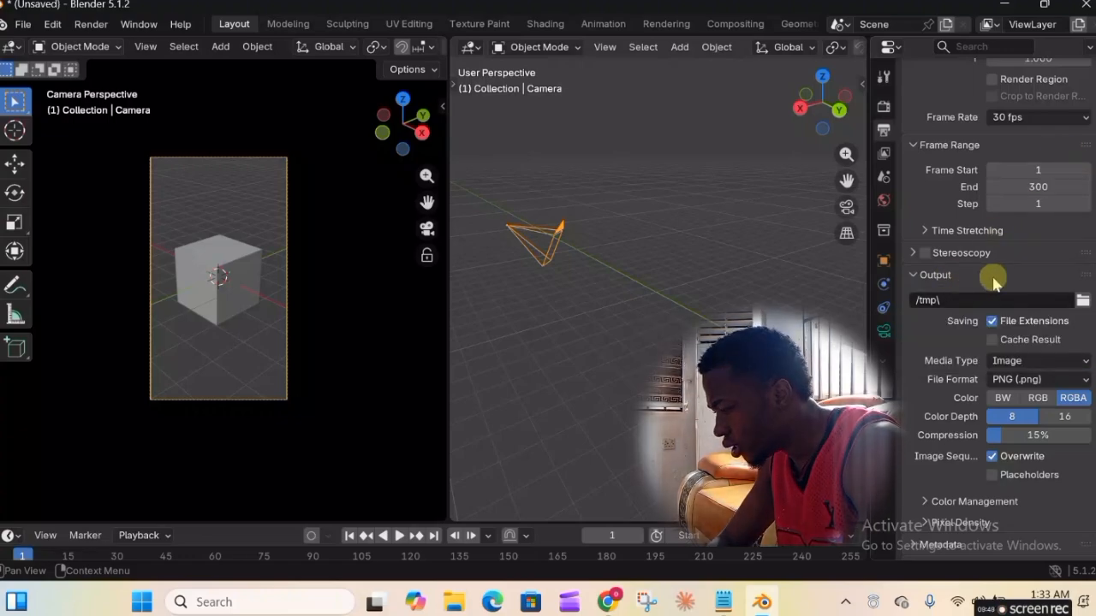
scroll(1042, 237, down, 1)
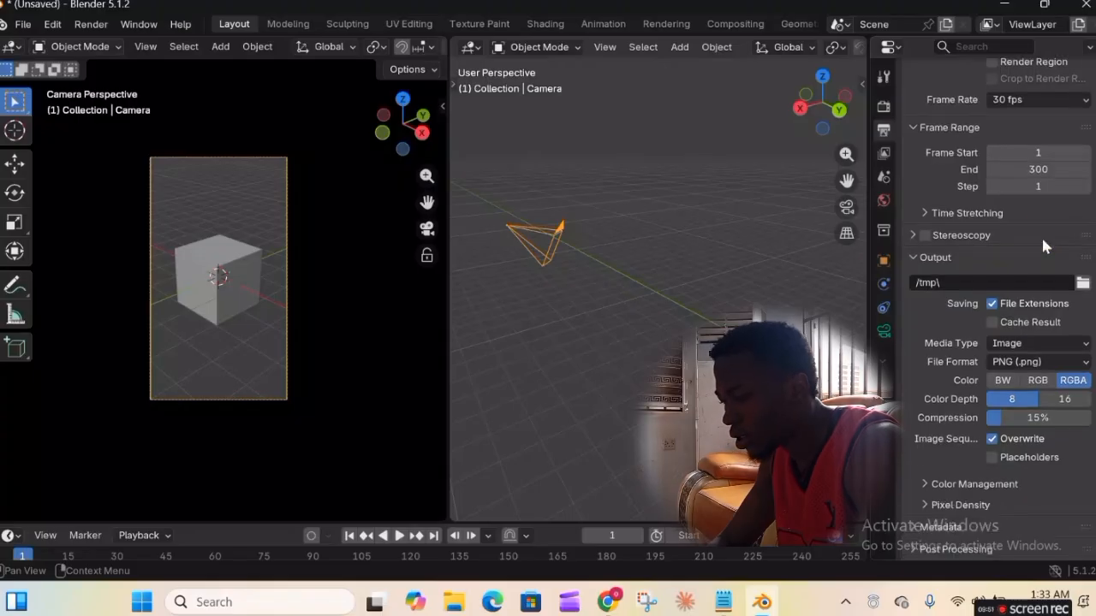
scroll(1045, 223, up, 5)
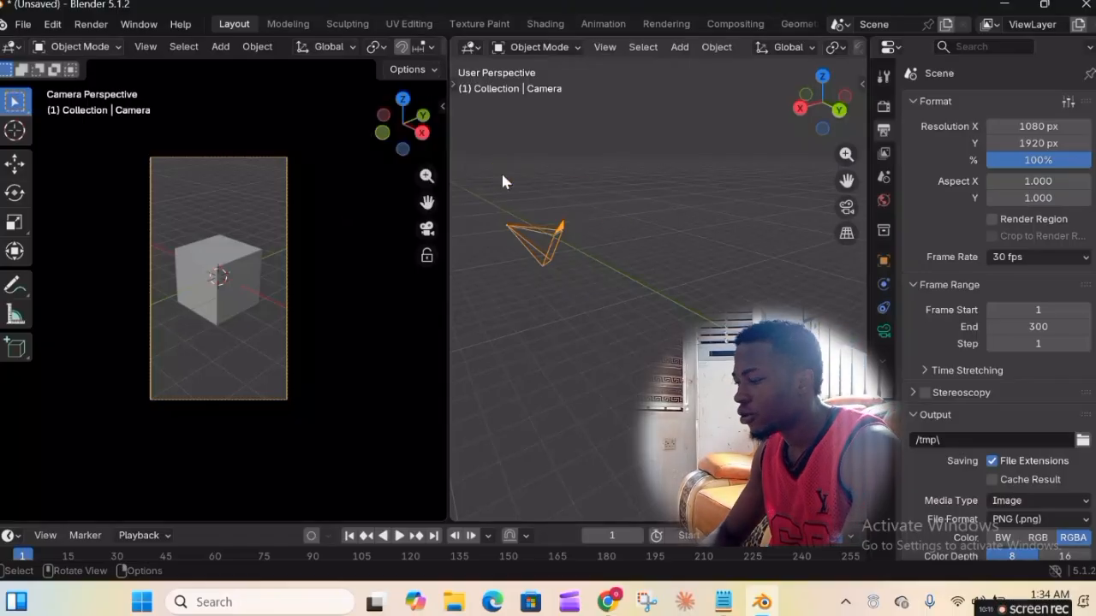
click(493, 142)
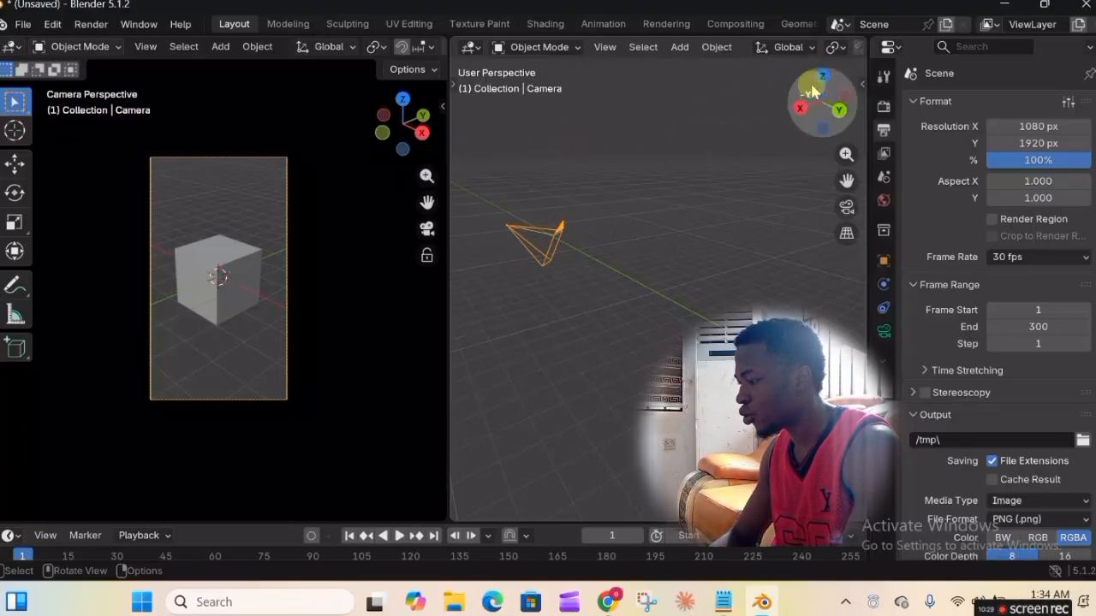
- Split the viewport beside the camera view into an upper and a lower one, and divide the upper one into two side-by-side viewports
drag(820, 101, 844, 79)
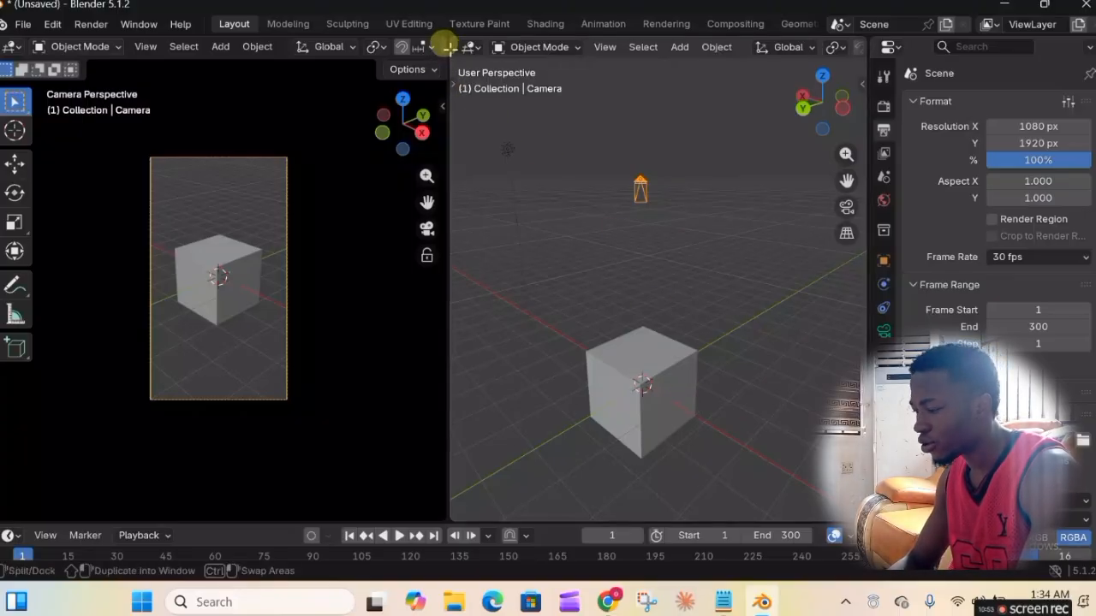
drag(448, 49, 591, 281)
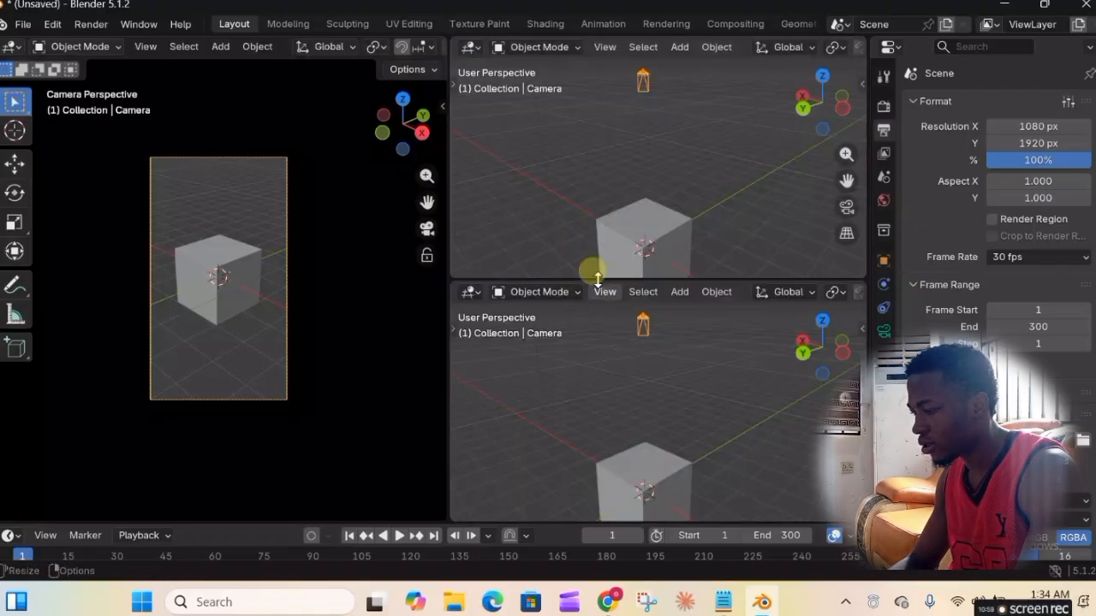
mouse_move(805, 107)
mouse_down()
mouse_move(783, 113)
mouse_move(815, 111)
mouse_up()
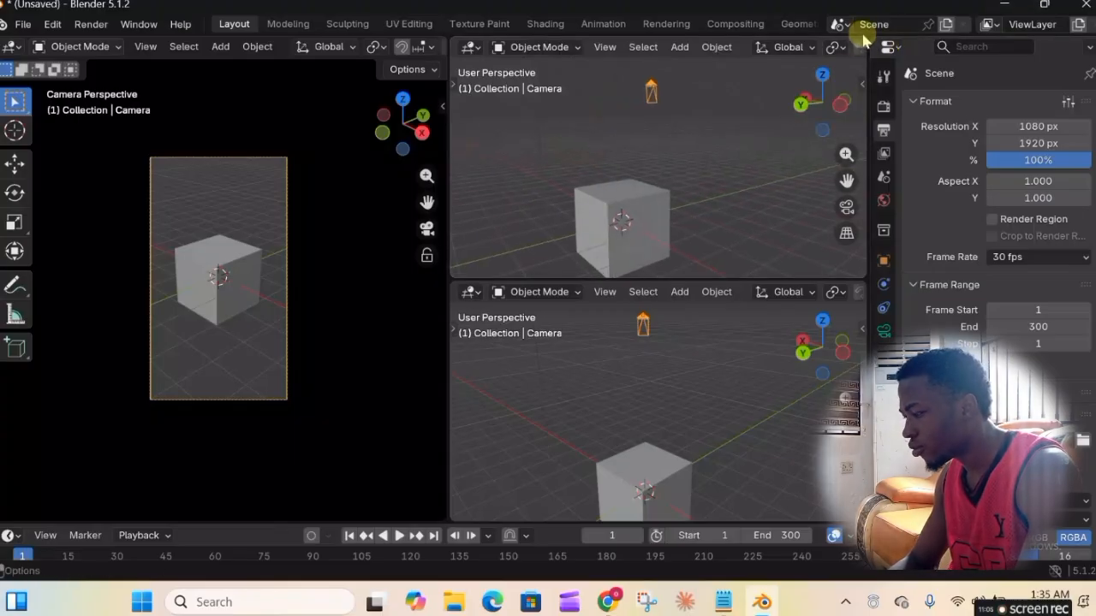
drag(865, 41, 657, 67)
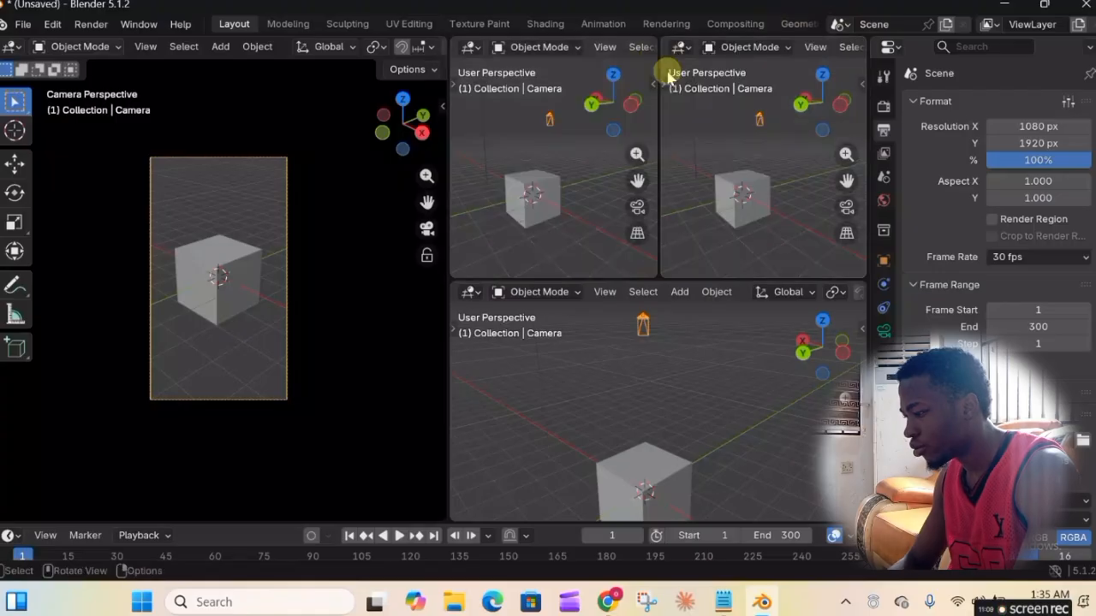
mouse_move(831, 83)
mouse_down()
mouse_move(815, 90)
mouse_move(825, 80)
mouse_up()
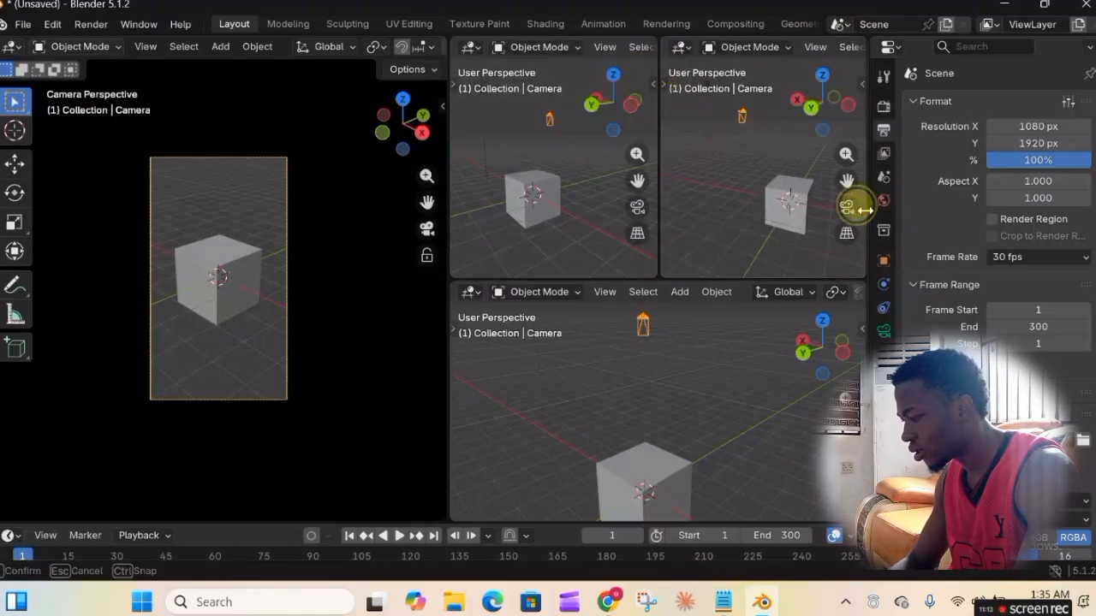
- Widen the viewport region by narrowing the Properties editor, and split the lower viewport and the camera viewport each into two side-by-side areas
drag(870, 224, 974, 239)
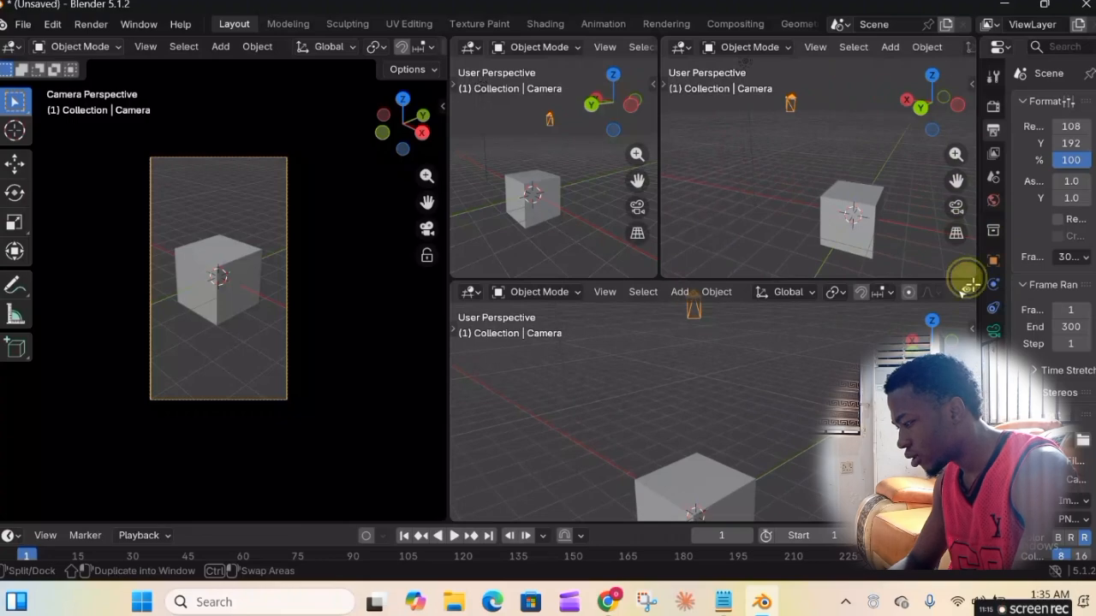
drag(971, 281, 706, 298)
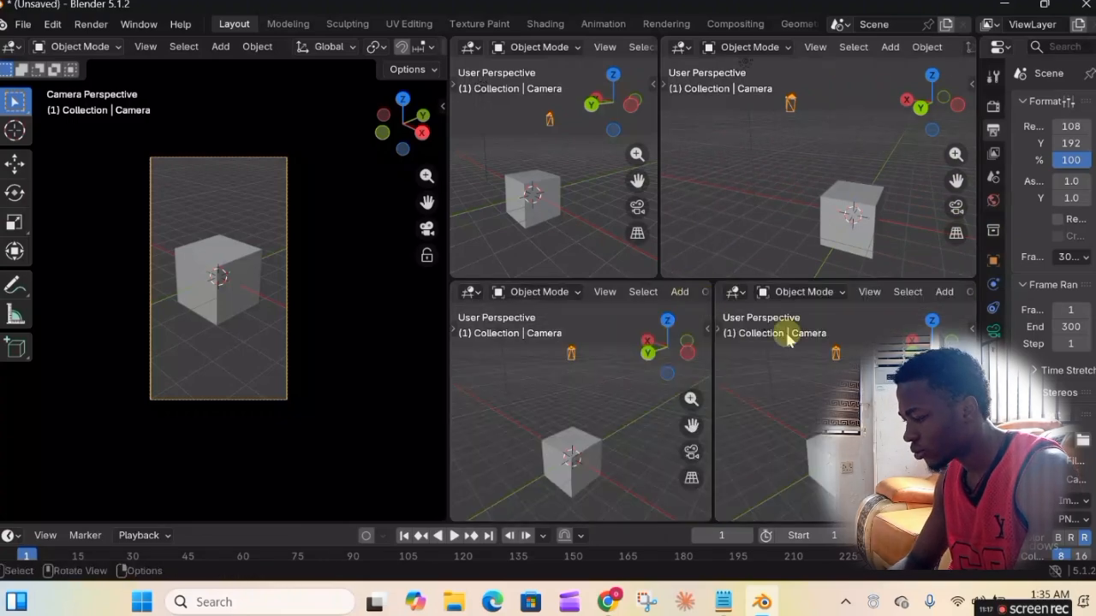
drag(640, 354, 658, 348)
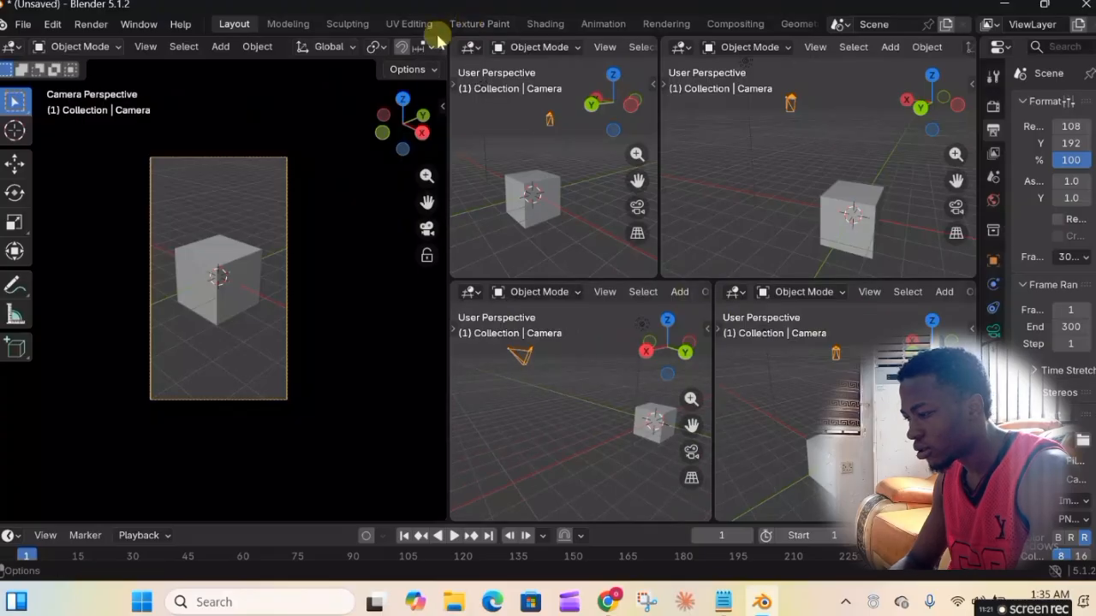
drag(440, 36, 216, 58)
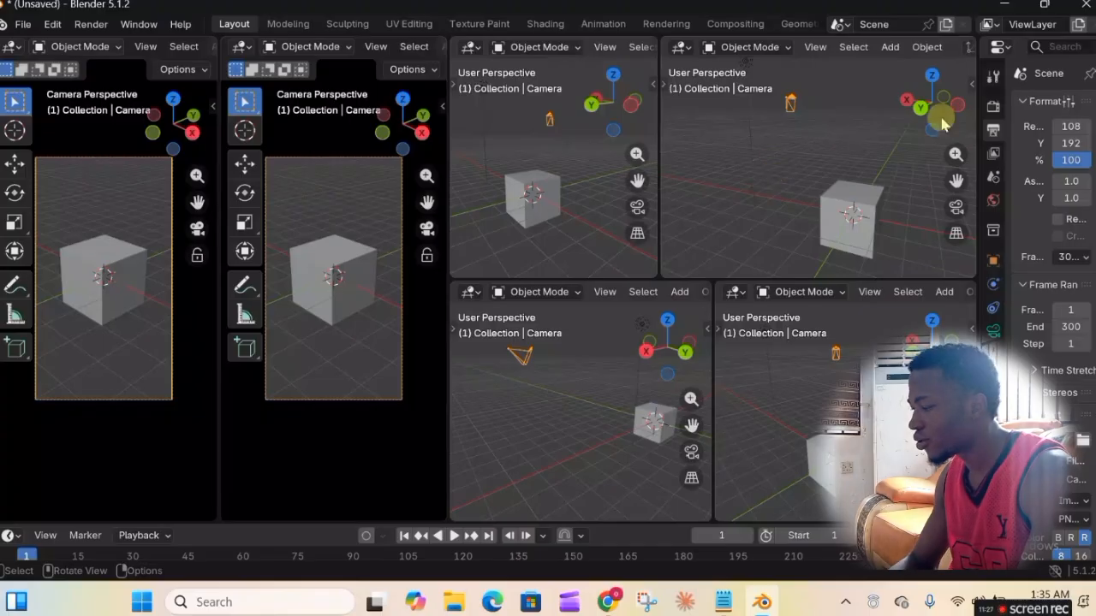
drag(931, 101, 847, 106)
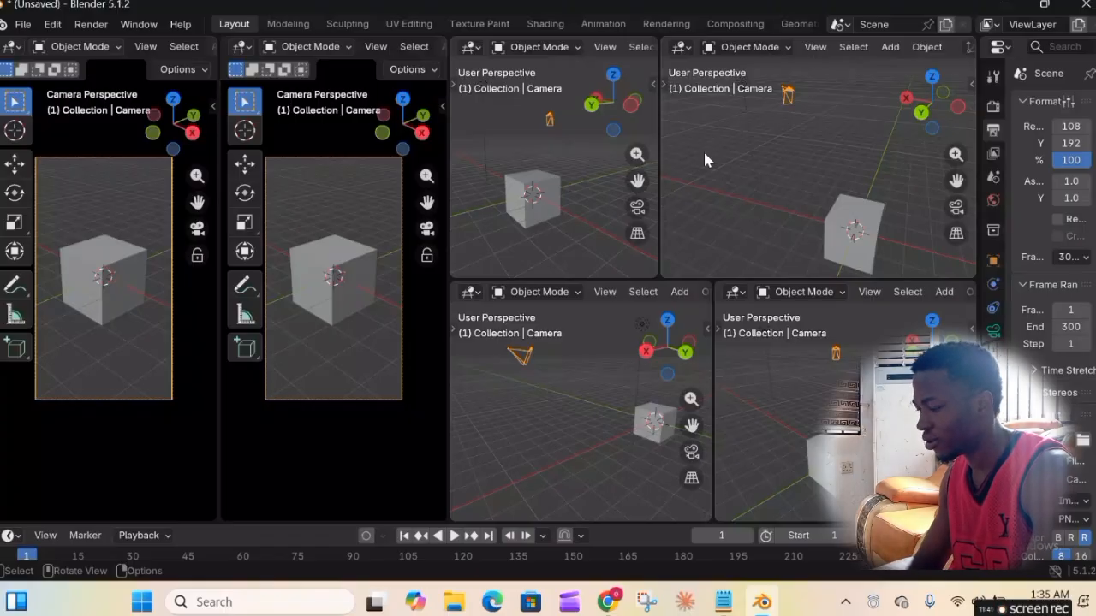
- Join the two upper side-by-side viewports into one, keeping the view showing the cube closer to the camera viewports
click(729, 157)
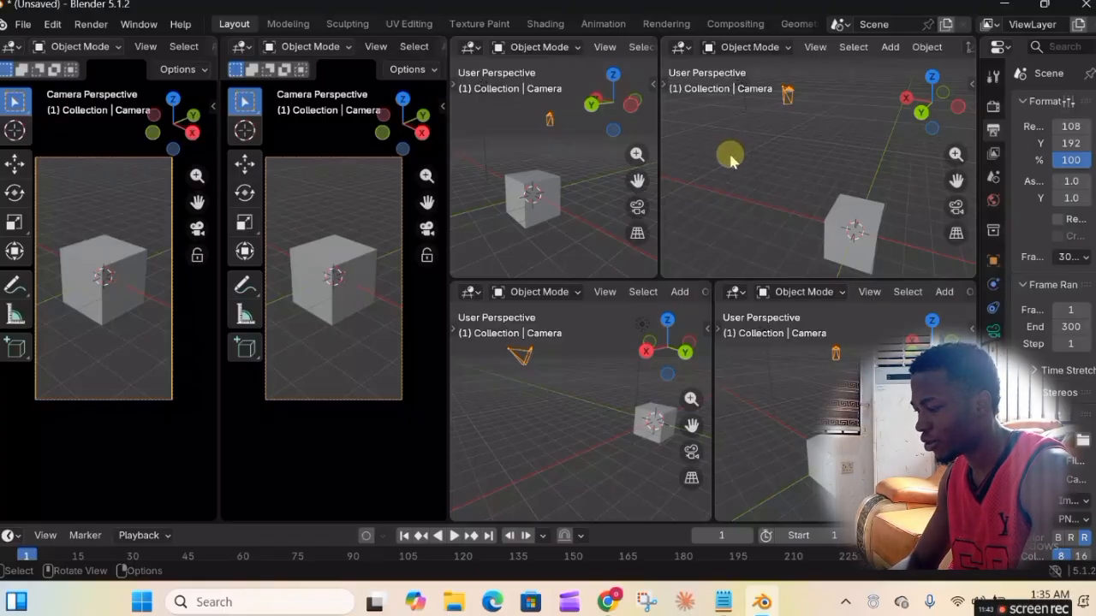
right_click(657, 147)
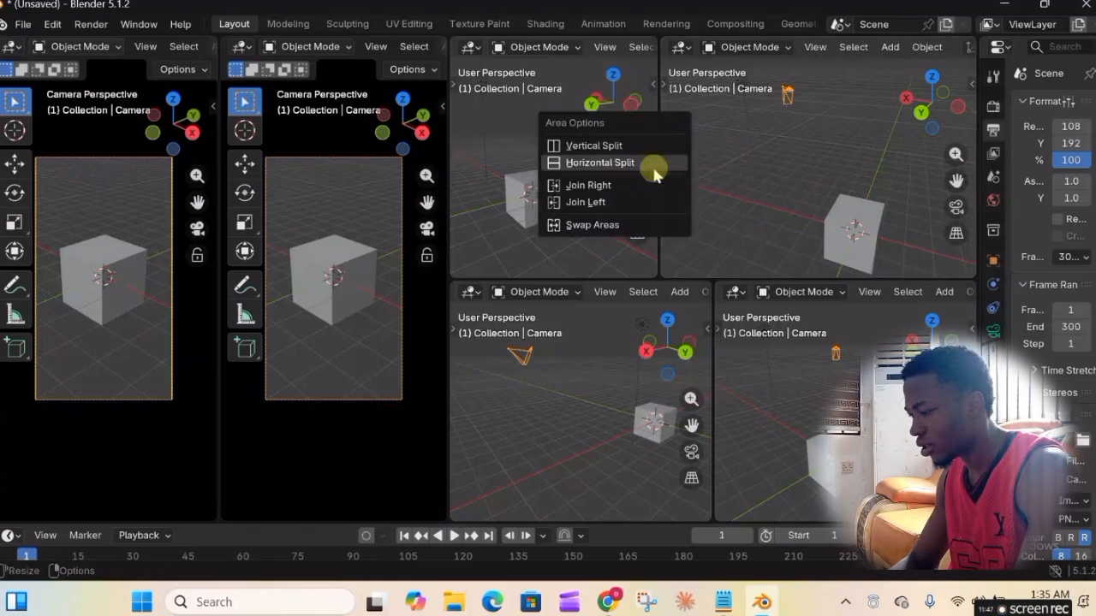
click(742, 166)
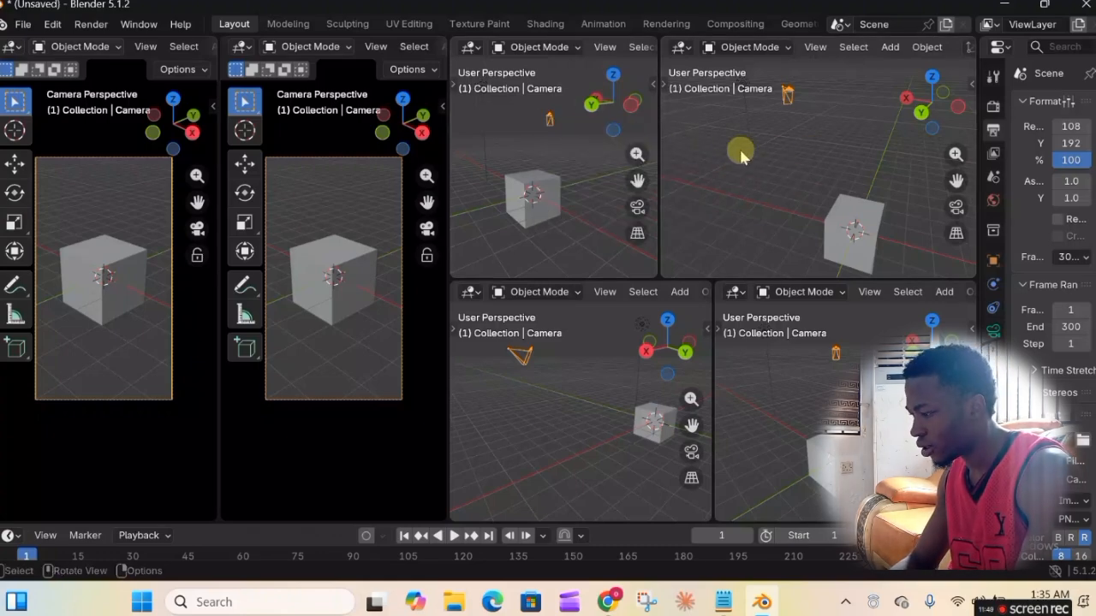
right_click(660, 143)
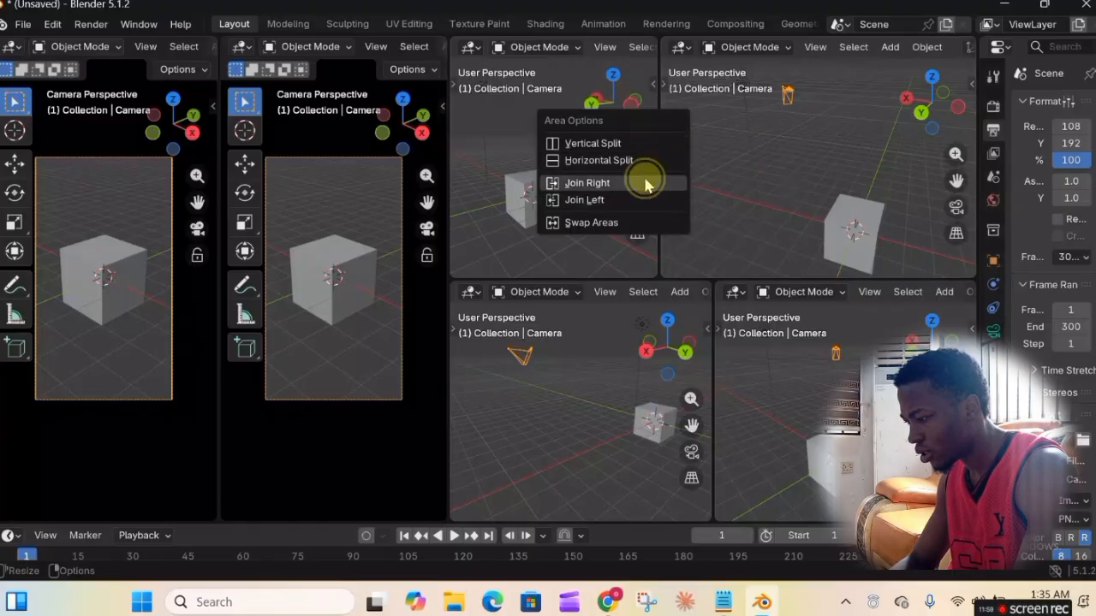
click(643, 180)
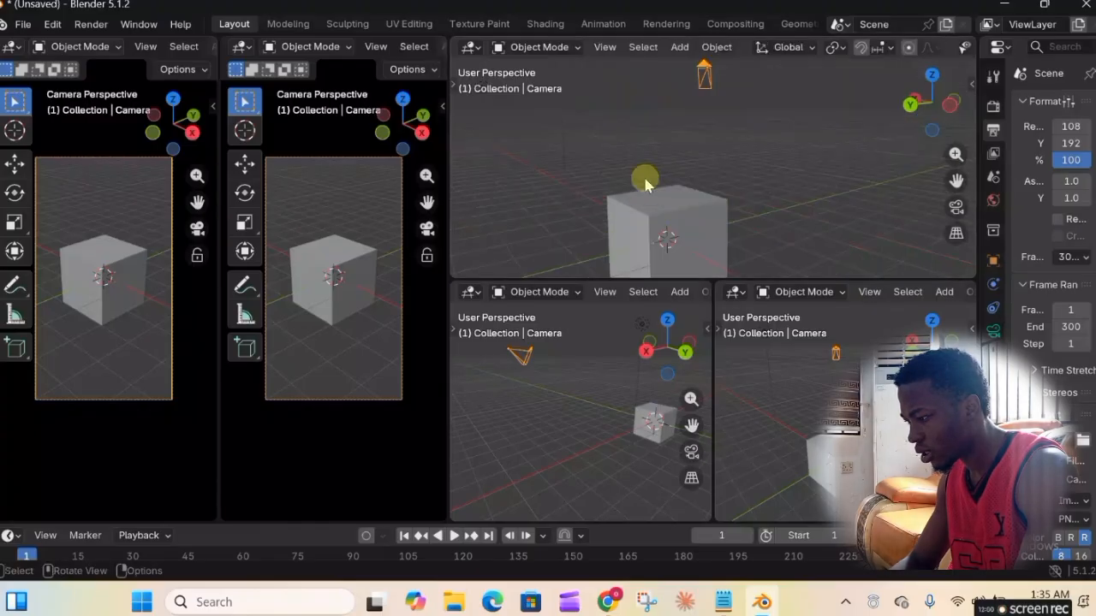
- Join the two lower viewports into one and merge it with the upper viewport, keeping the upper view
right_click(710, 274)
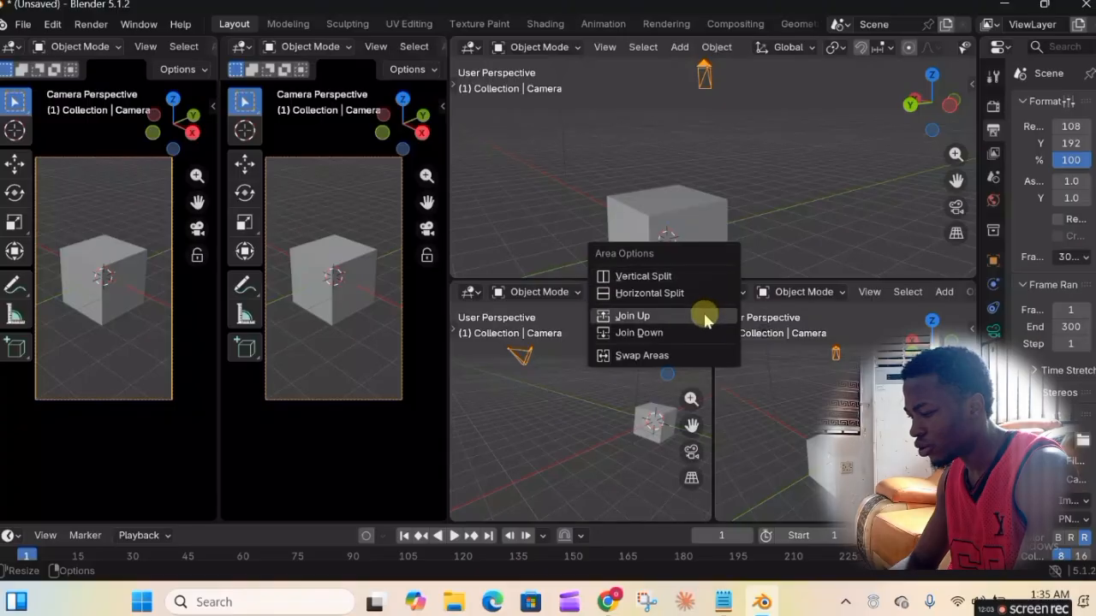
click(703, 315)
right_drag(705, 312, 694, 352)
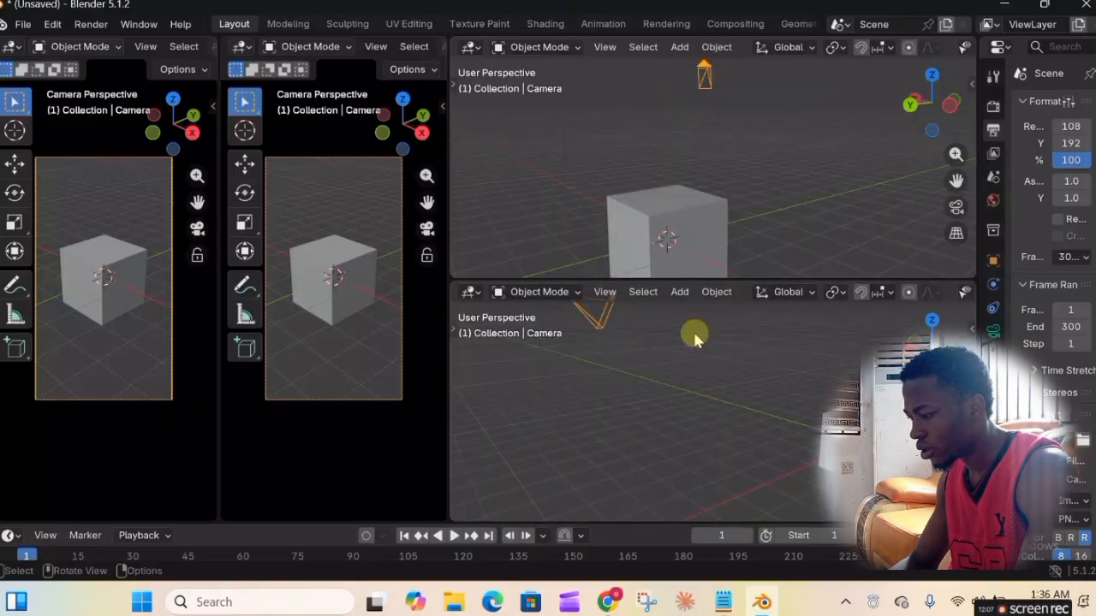
right_click(717, 280)
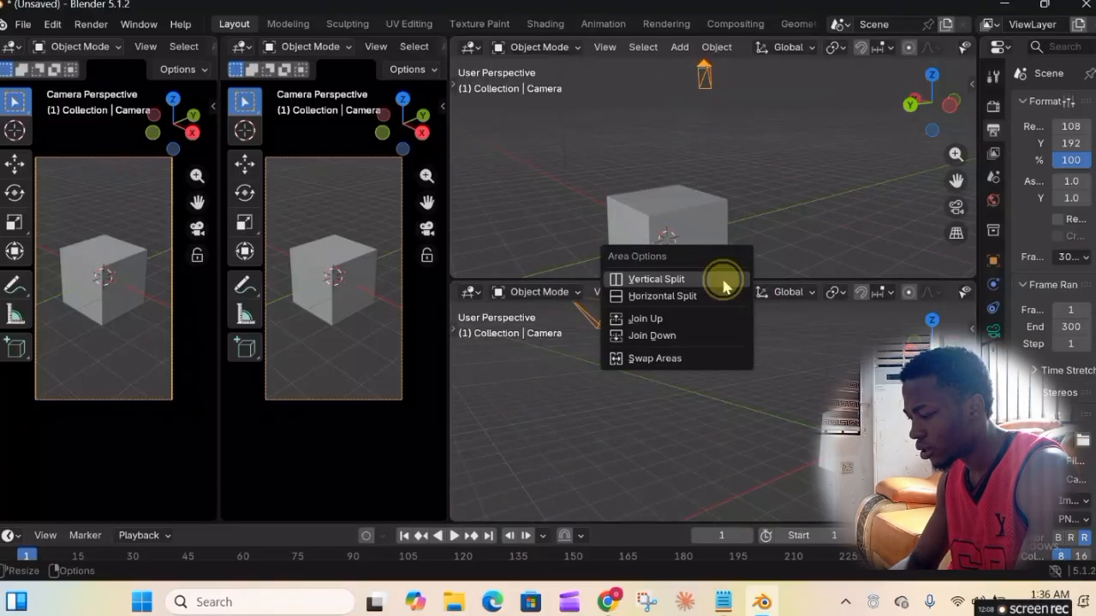
click(709, 337)
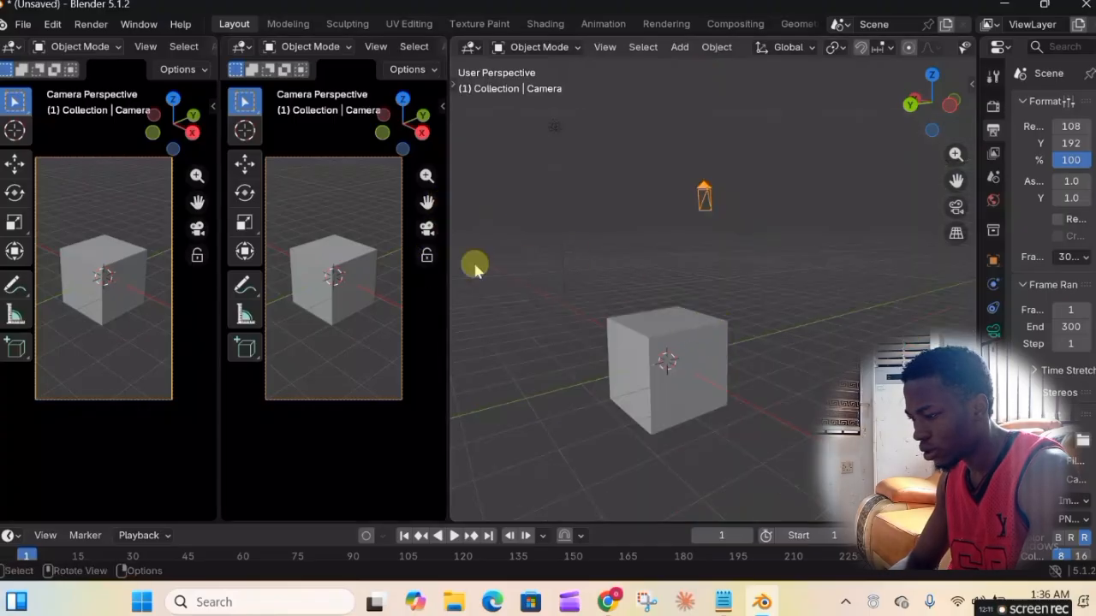
- Merge the two camera viewports and the remaining viewport into a single 3D Viewport, and widen the Properties editor beside it
right_click(214, 297)
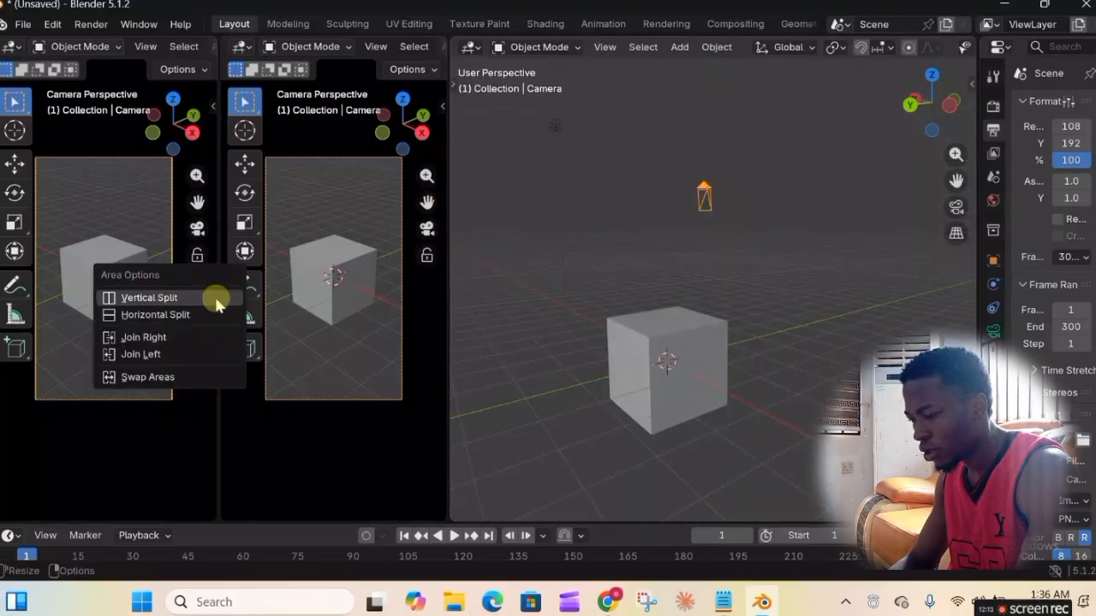
click(196, 337)
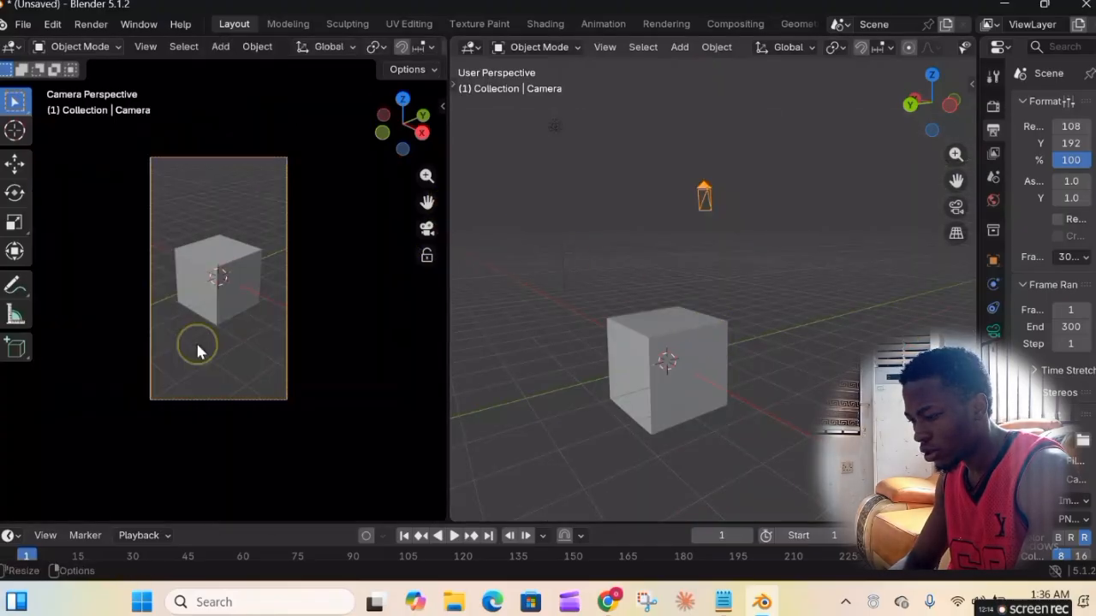
right_click(447, 315)
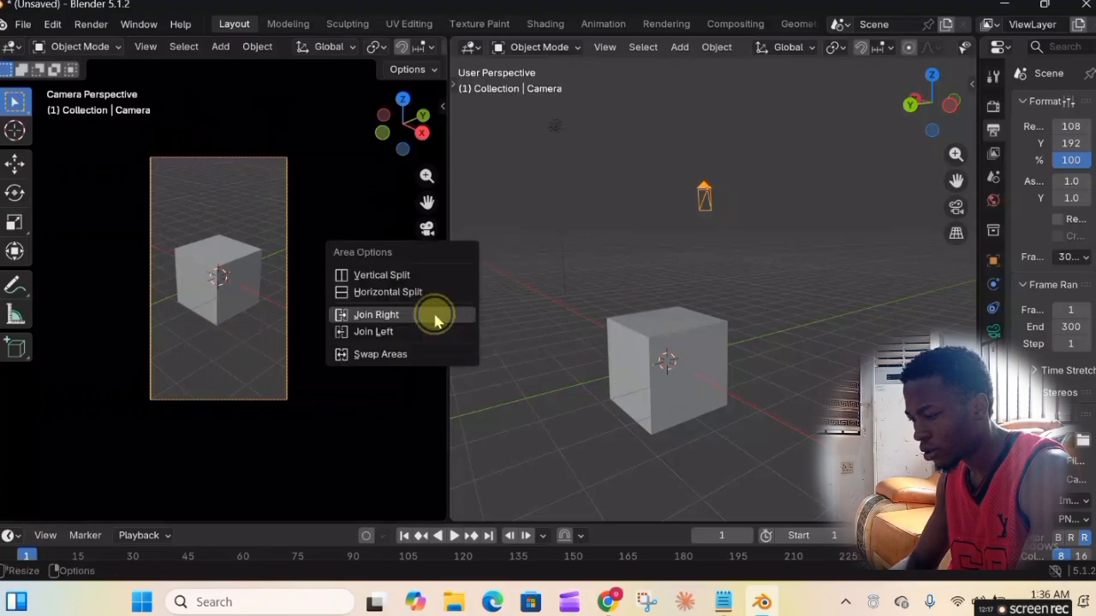
click(441, 316)
drag(932, 124, 955, 128)
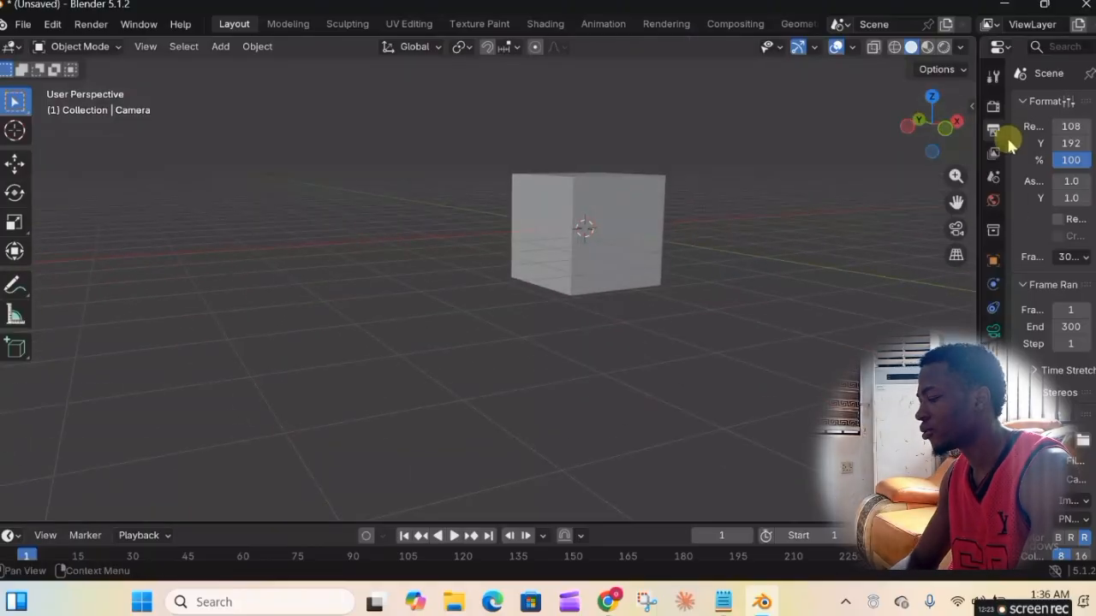
drag(974, 201, 898, 215)
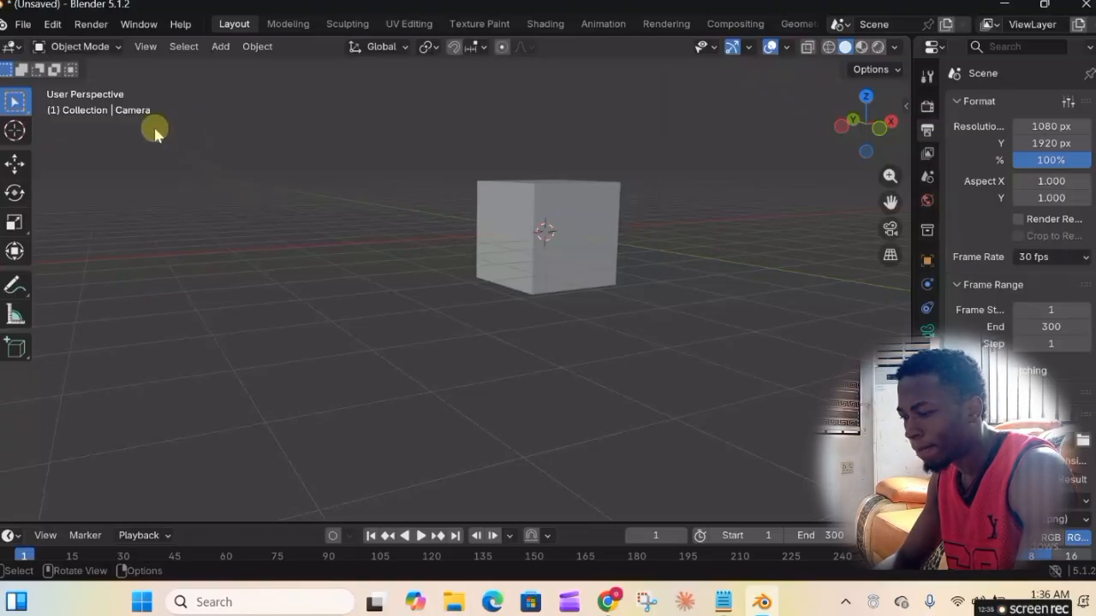
- Switch to the front orthographic view and use the Cursor tool to place the 3D cursor on the X axis, on the cube's positive X side
click(12, 137)
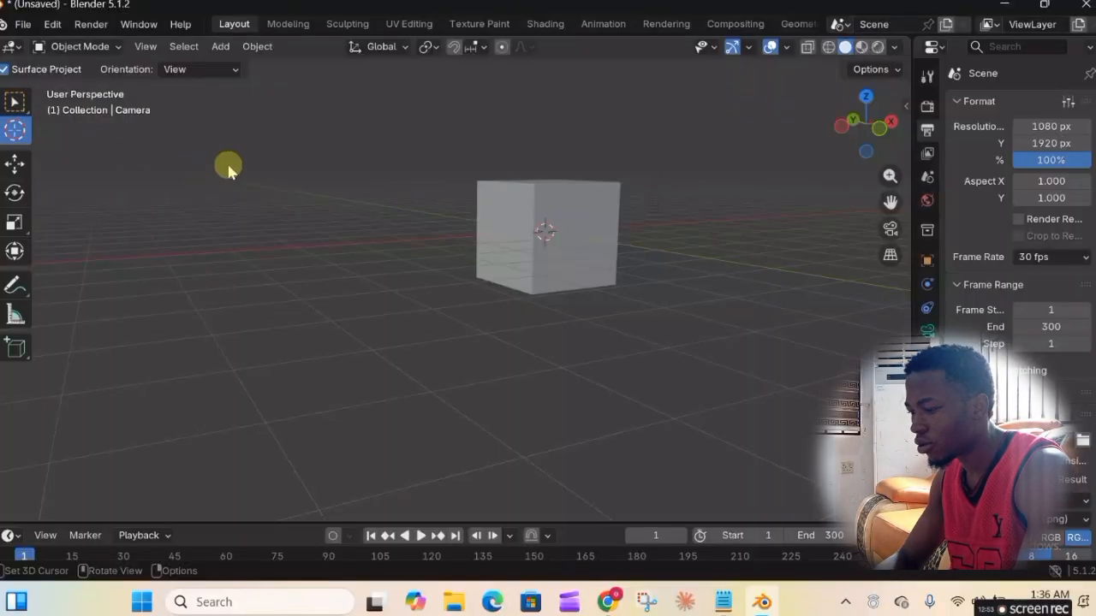
click(878, 133)
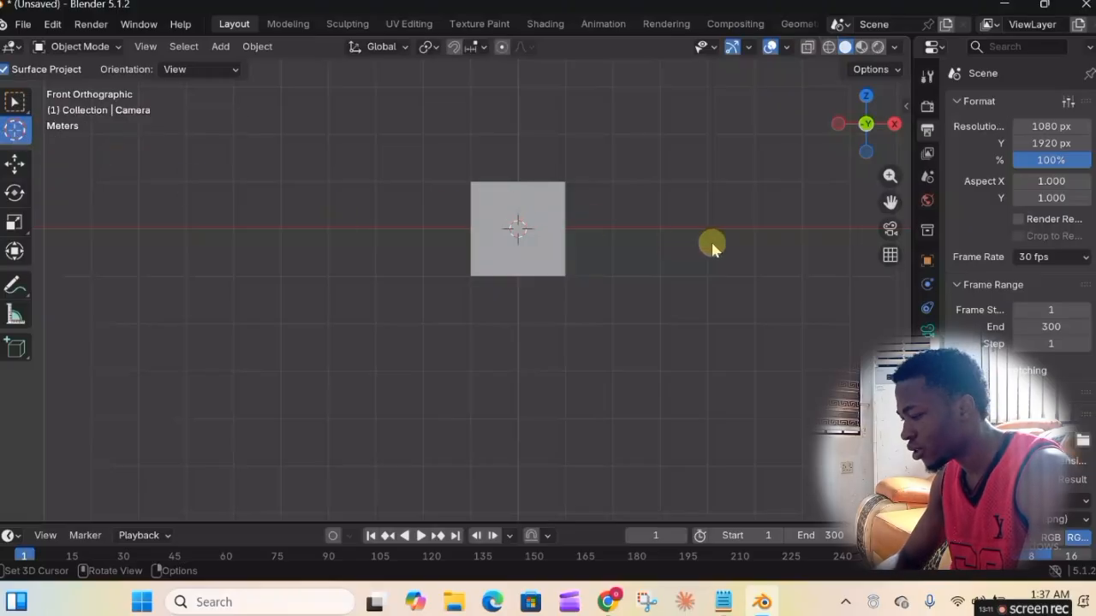
click(757, 230)
click(233, 229)
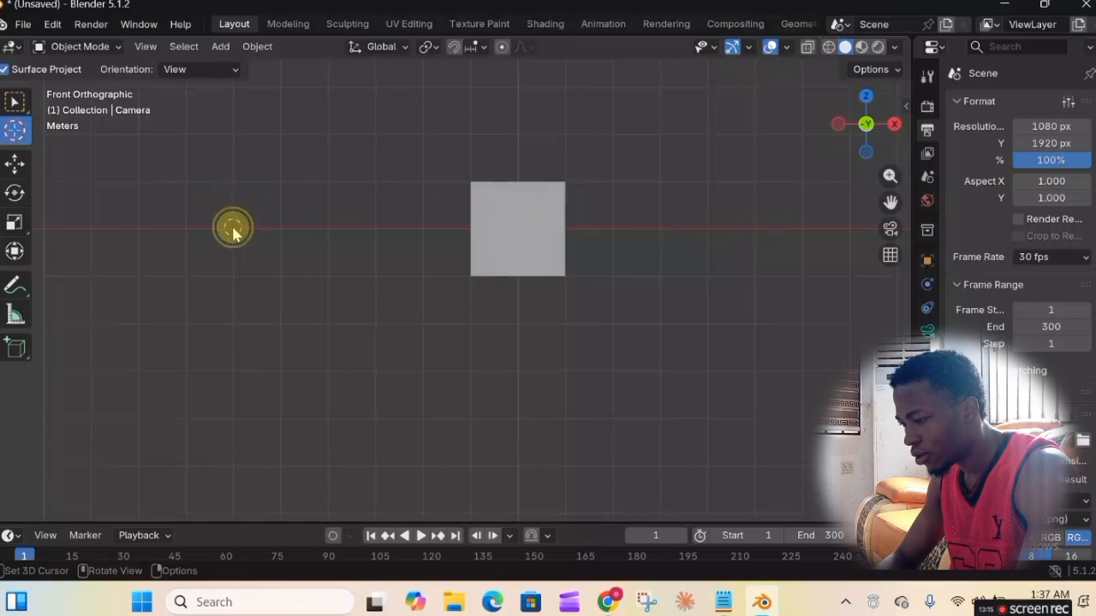
click(801, 231)
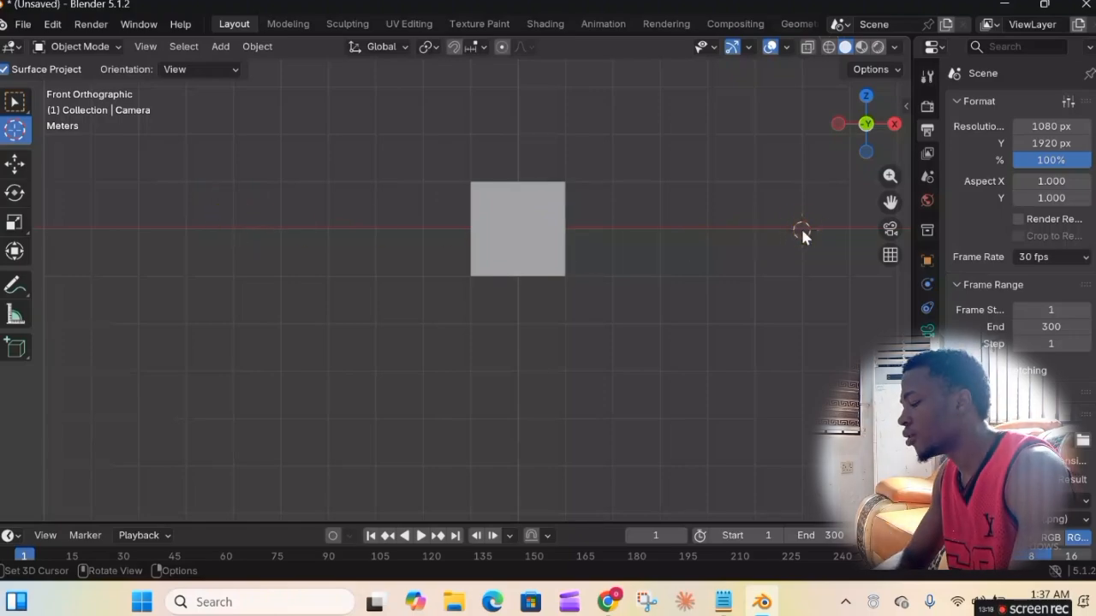
- Add a mesh cube at the 3D cursor, on the positive X side of the original cube
key(shift+a)
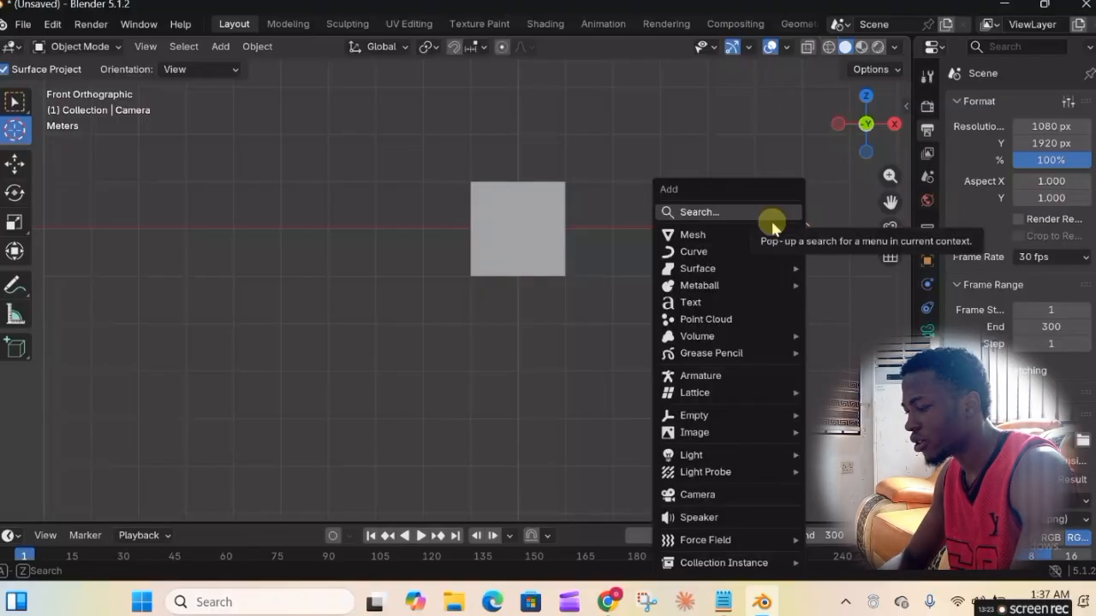
mouse_move(728, 238)
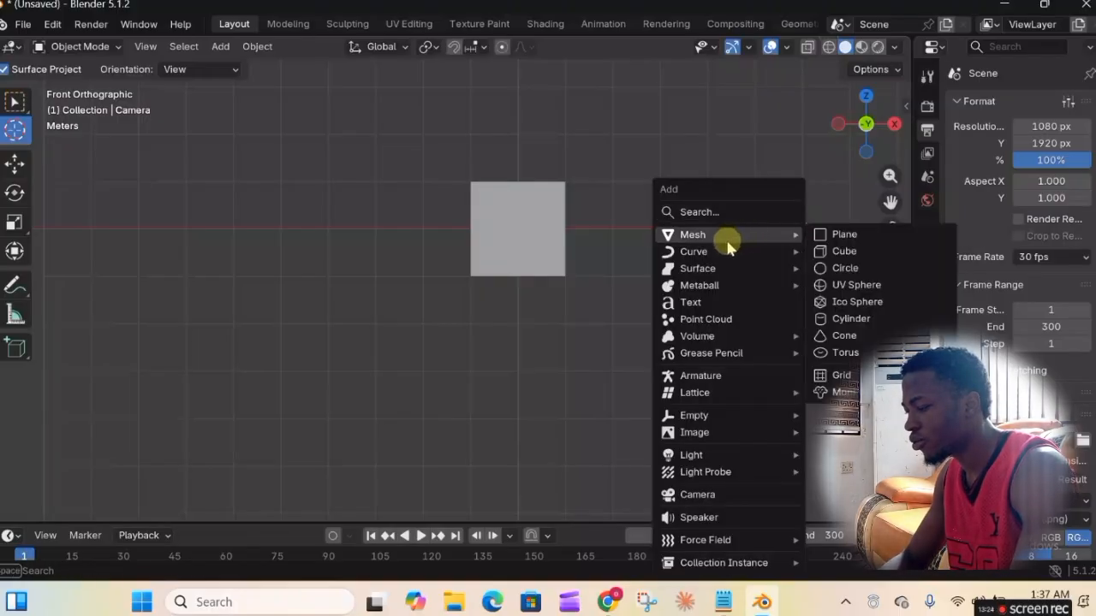
click(886, 254)
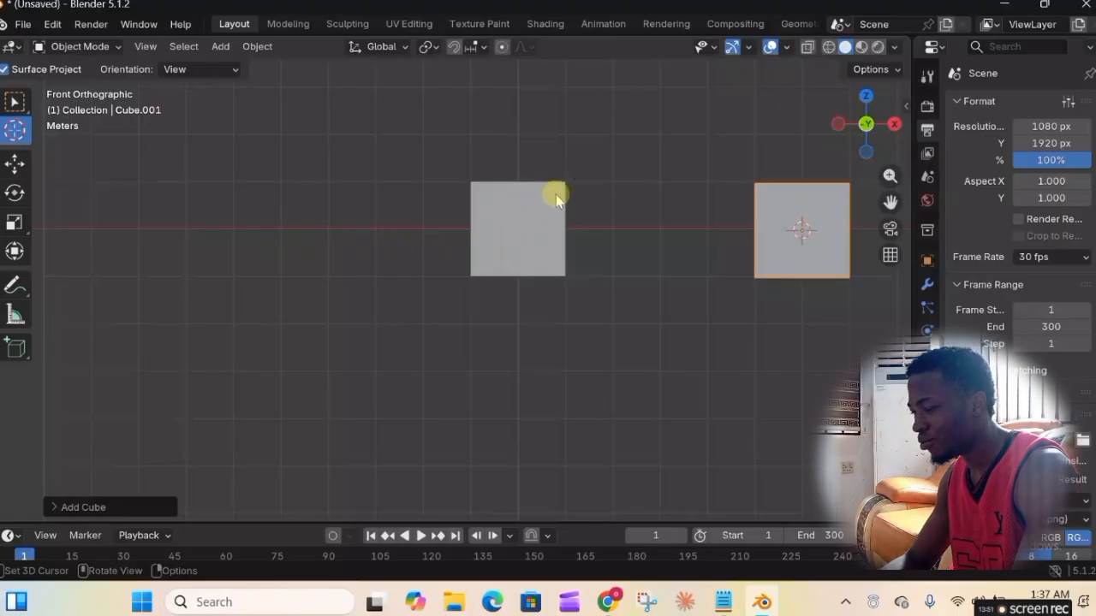
- Place the 3D cursor on the X axis on the original cube's negative X side and add another mesh cube there
click(233, 228)
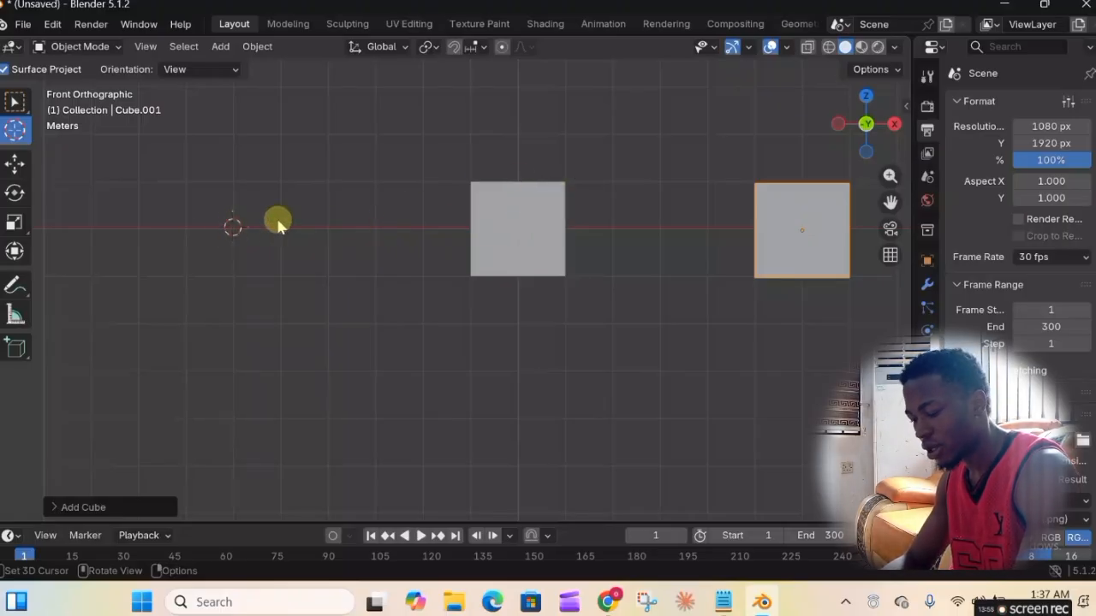
key(shift+a)
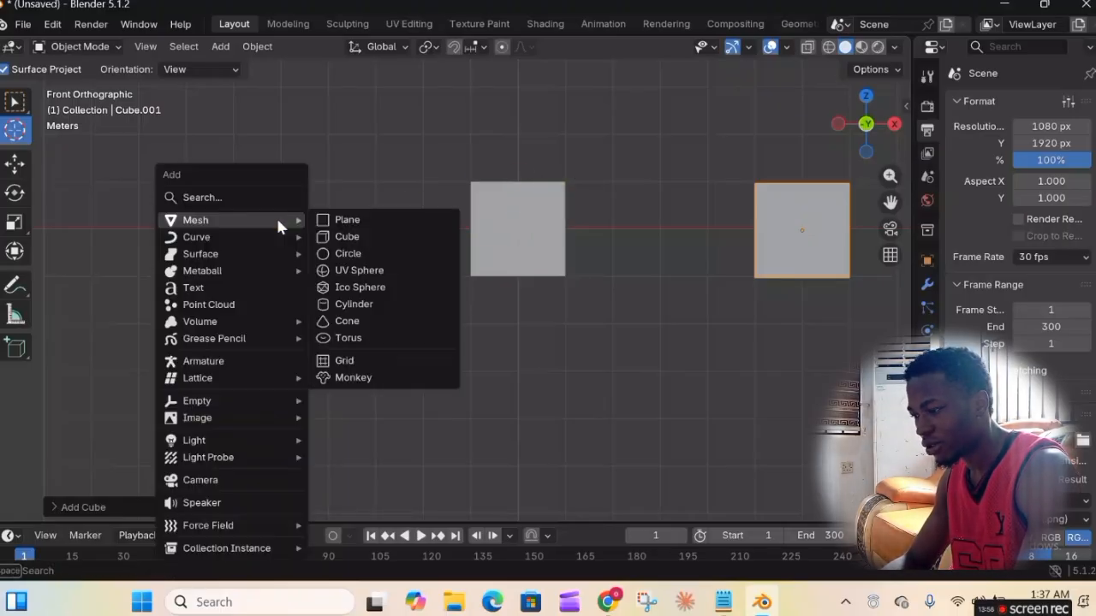
click(372, 239)
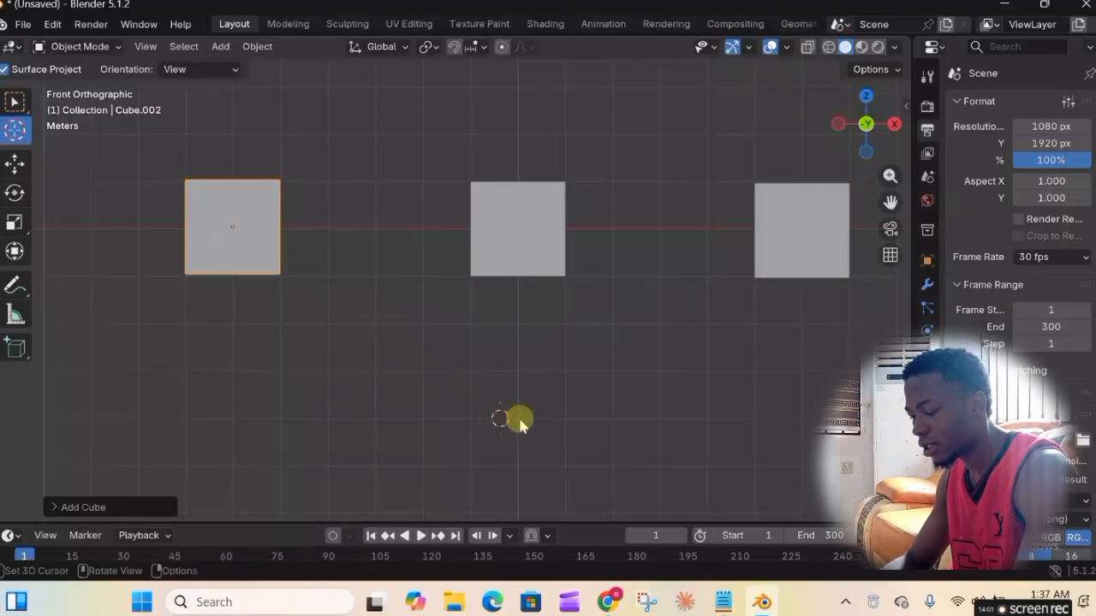
- Place the 3D cursor below the middle cube and add a mesh cylinder there
key(shift+a)
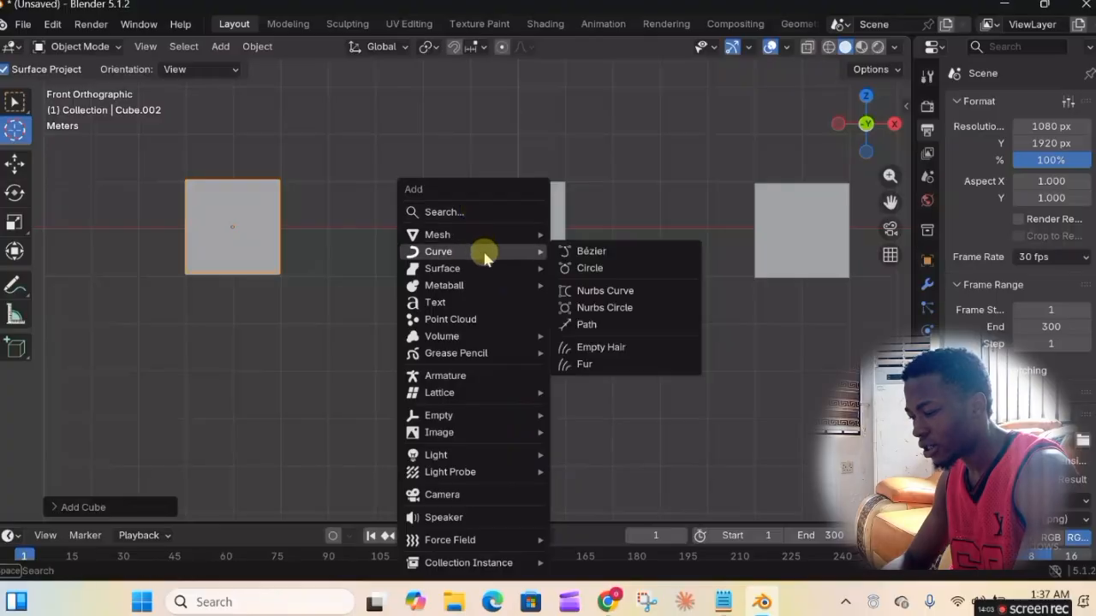
mouse_move(501, 235)
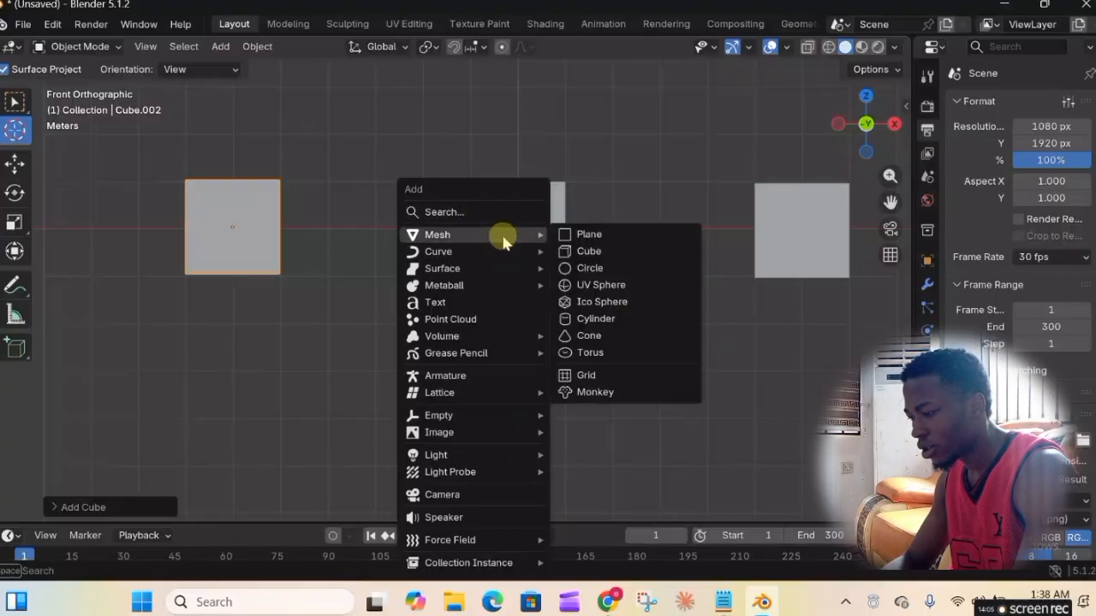
click(642, 318)
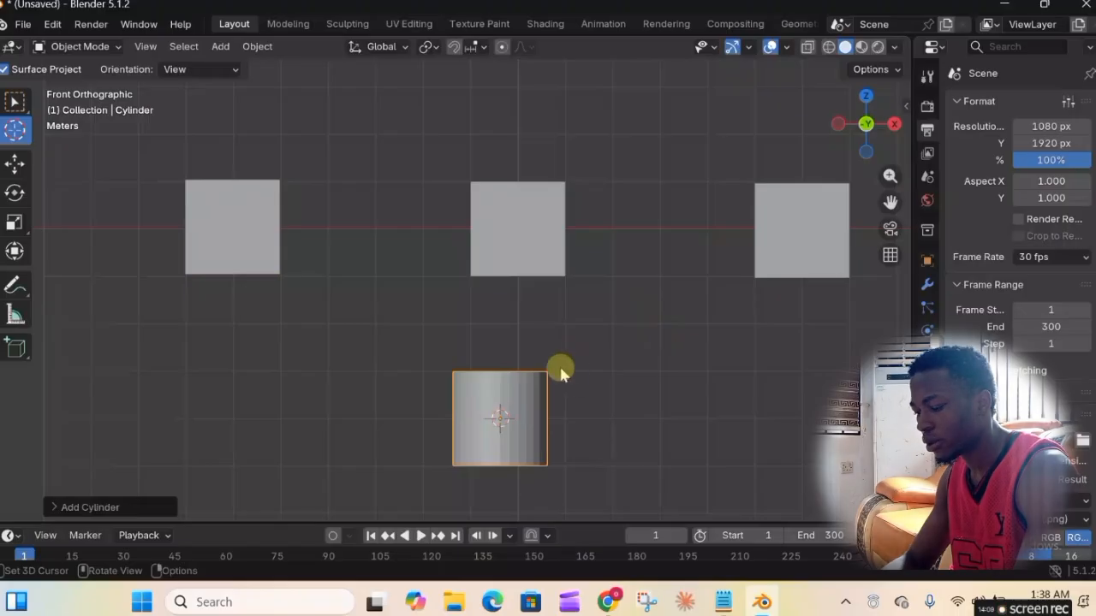
- Delete all objects in the scene and activate the Move tool
key(a)
key(Delete)
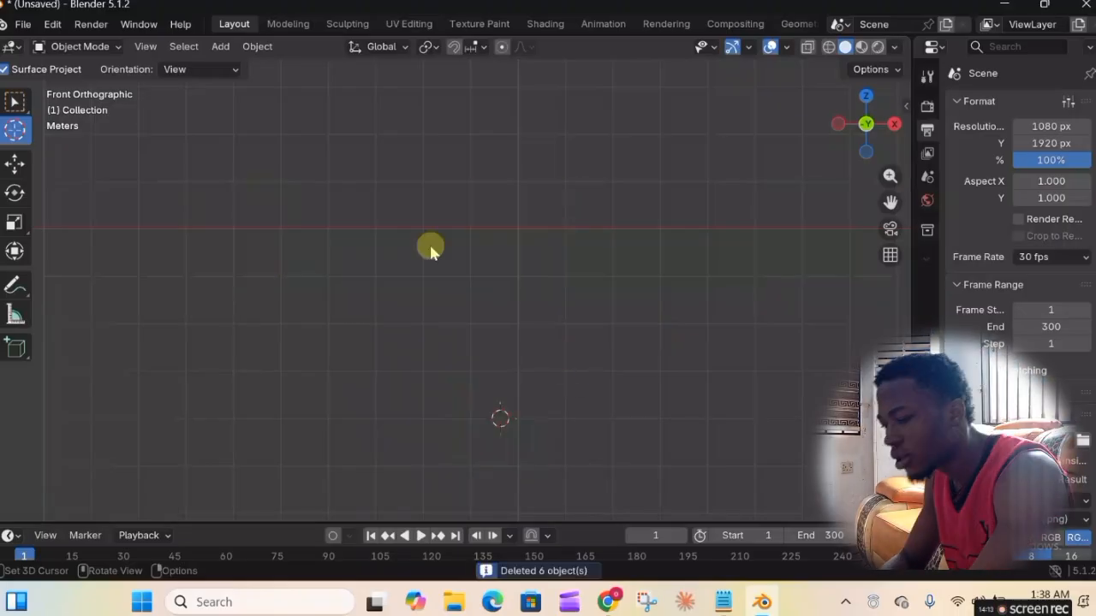
click(16, 163)
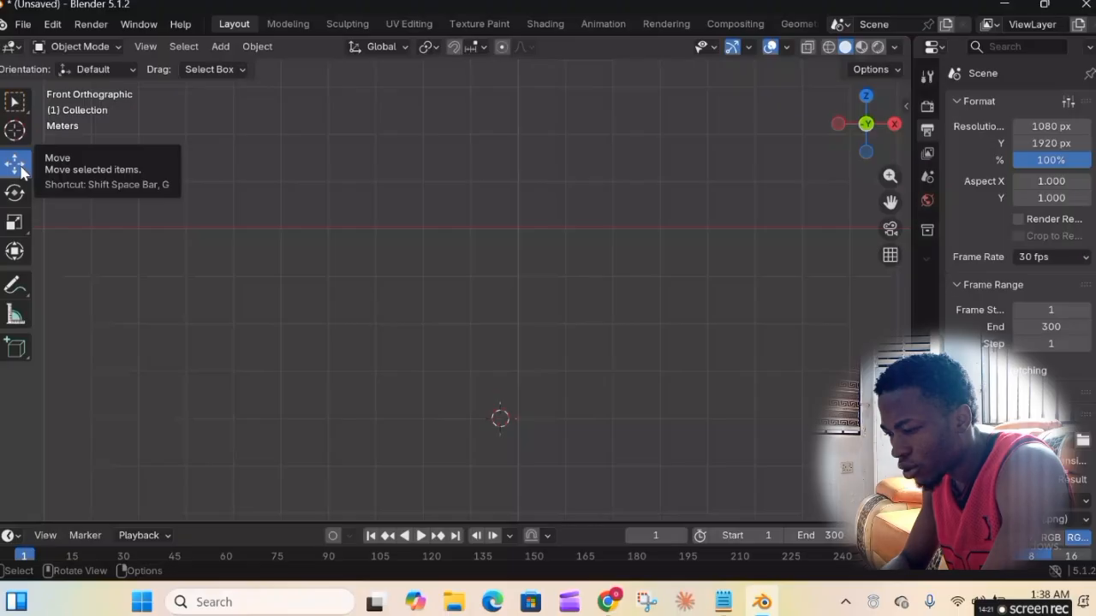
click(531, 222)
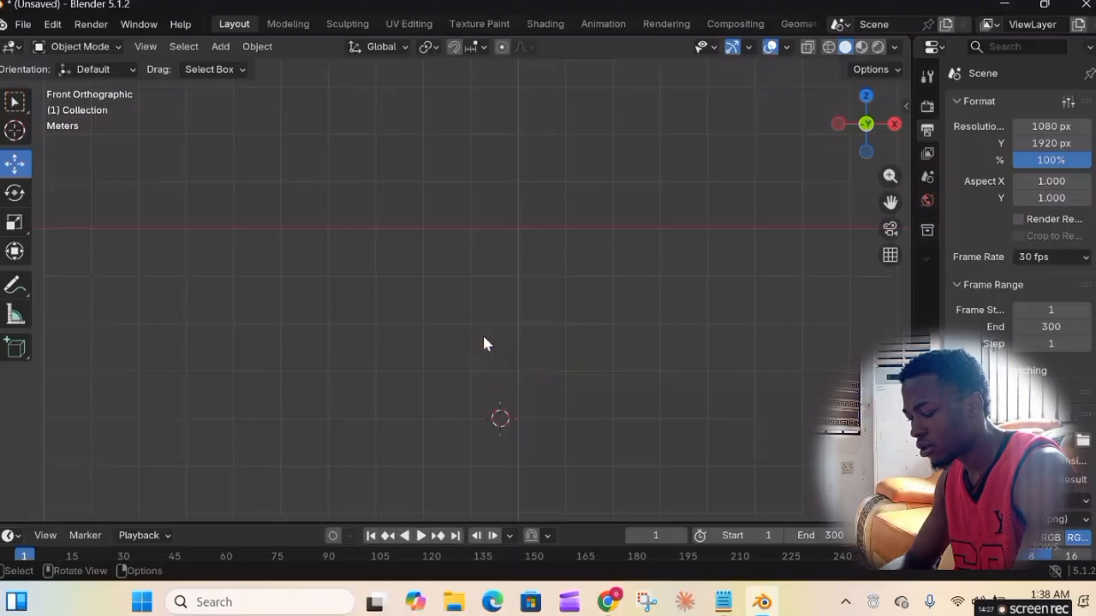
key(shift+a)
mouse_move(445, 240)
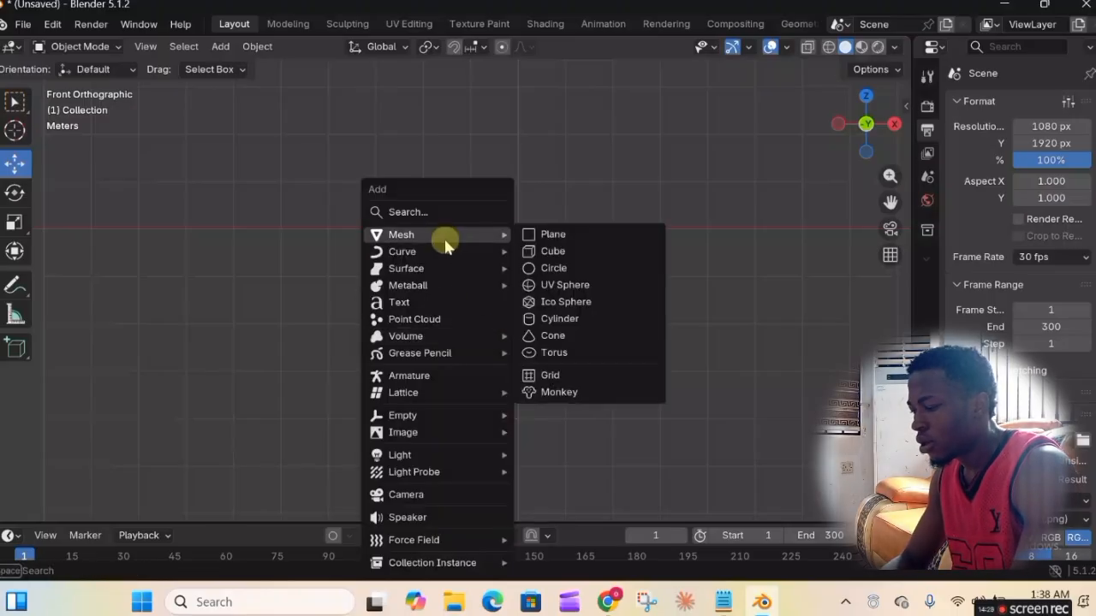
click(580, 167)
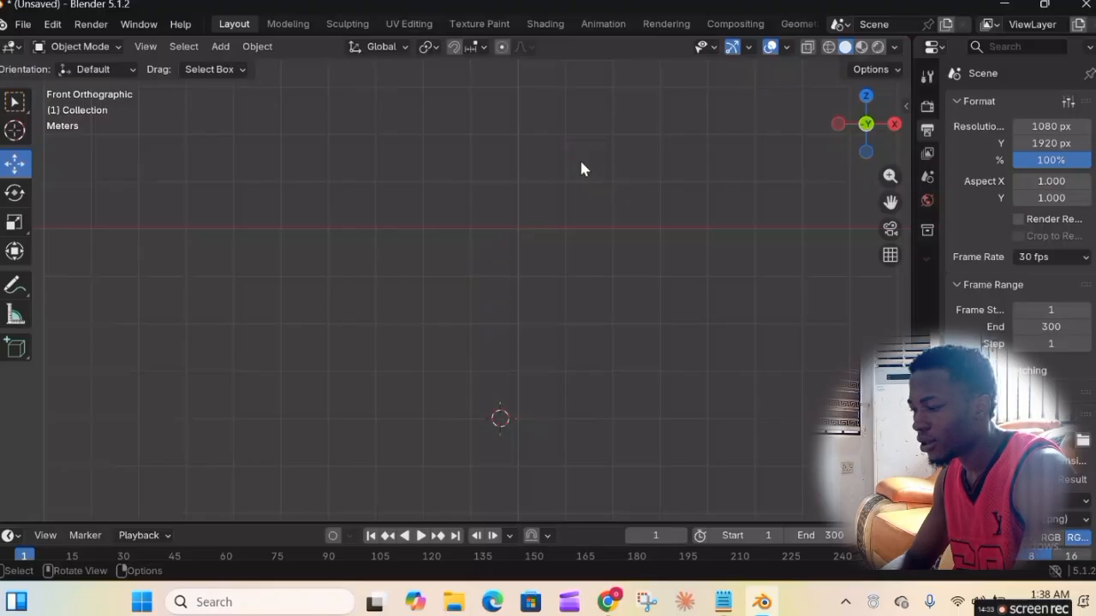
click(222, 46)
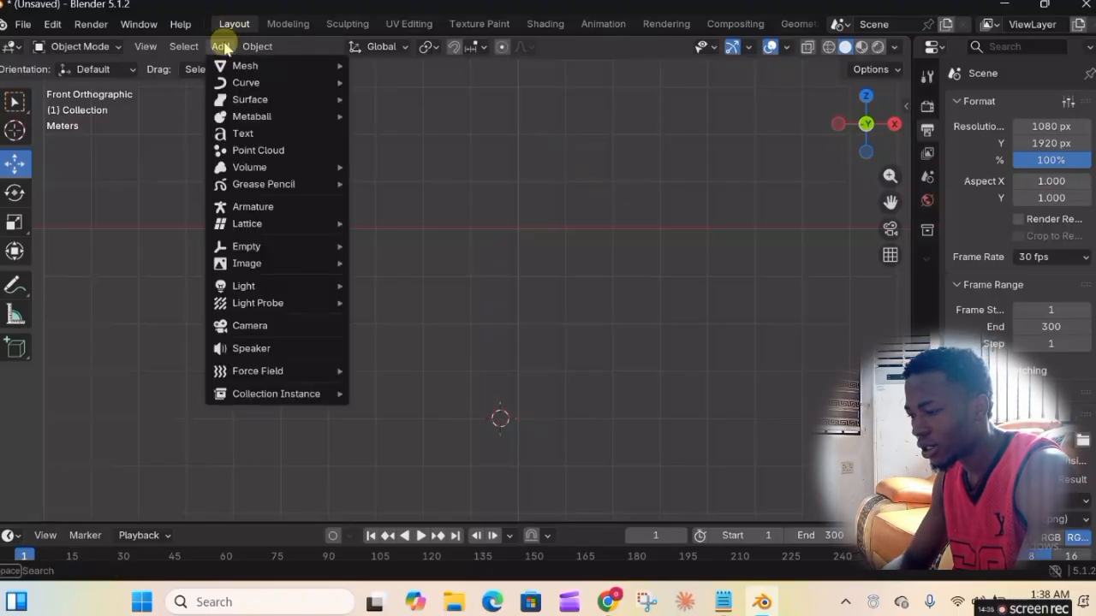
click(274, 66)
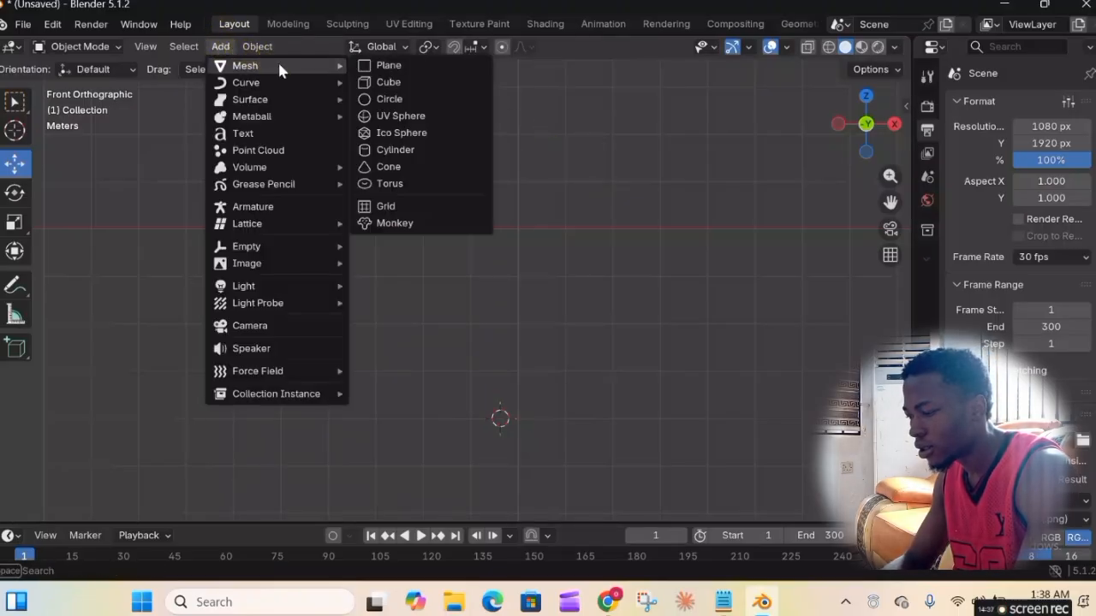
click(97, 261)
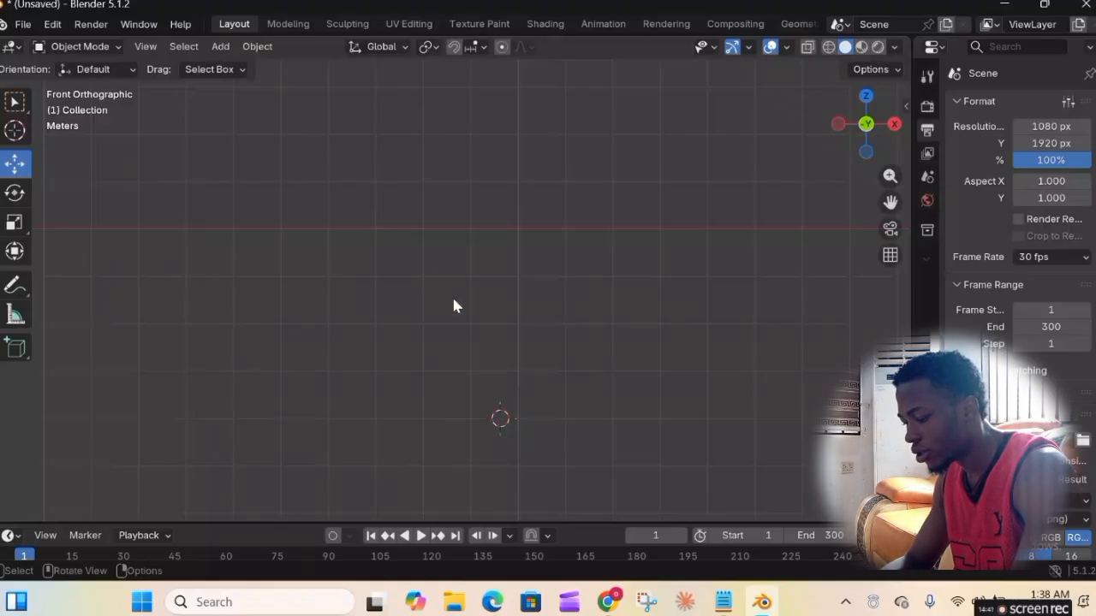
- Add a new mesh cube at the 3D cursor in the empty scene
key(shift+a)
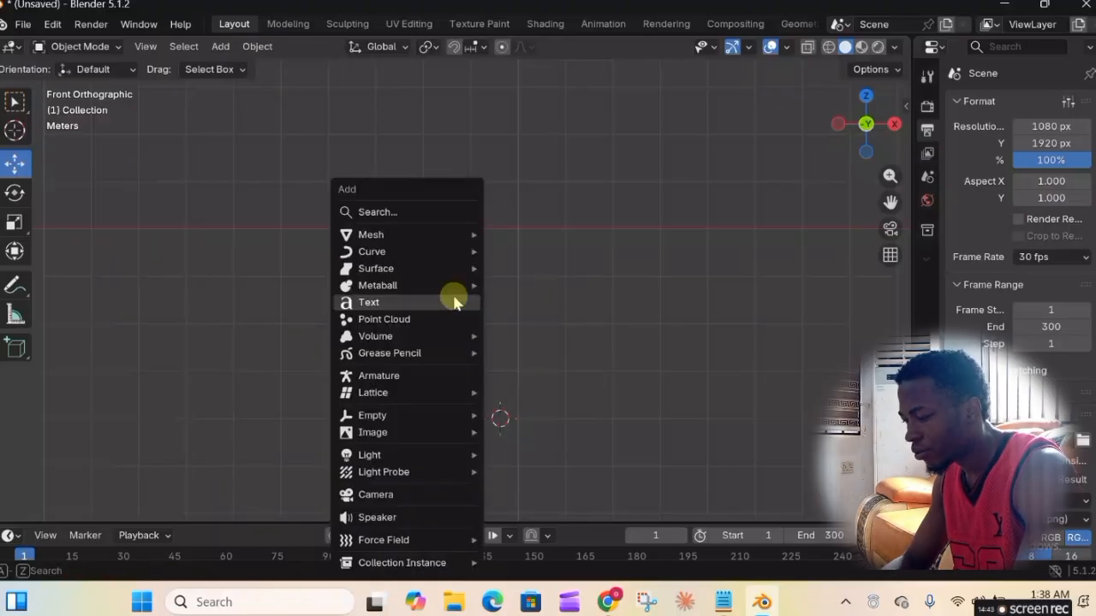
mouse_move(433, 233)
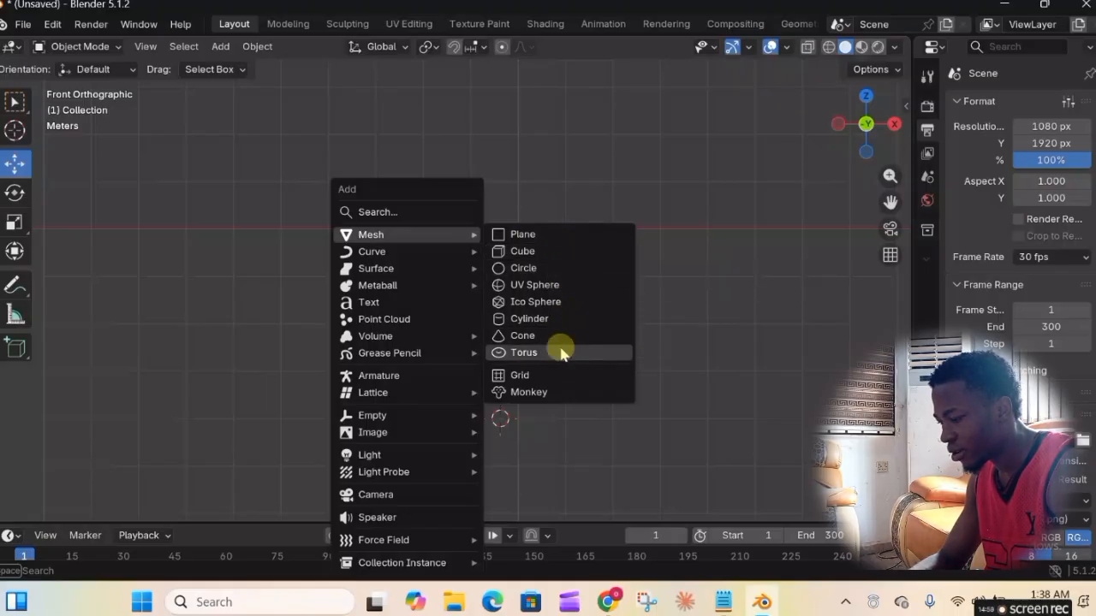
click(562, 251)
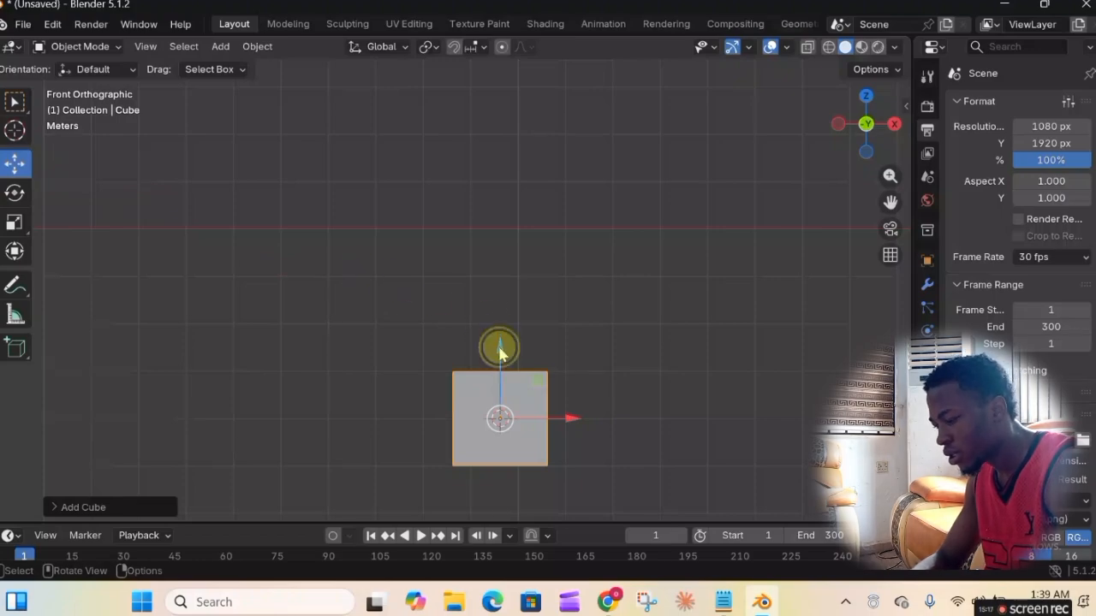
- Move the cube up along Z and in the negative X direction, then lower it slightly so it straddles the X axis line
drag(501, 351, 502, 111)
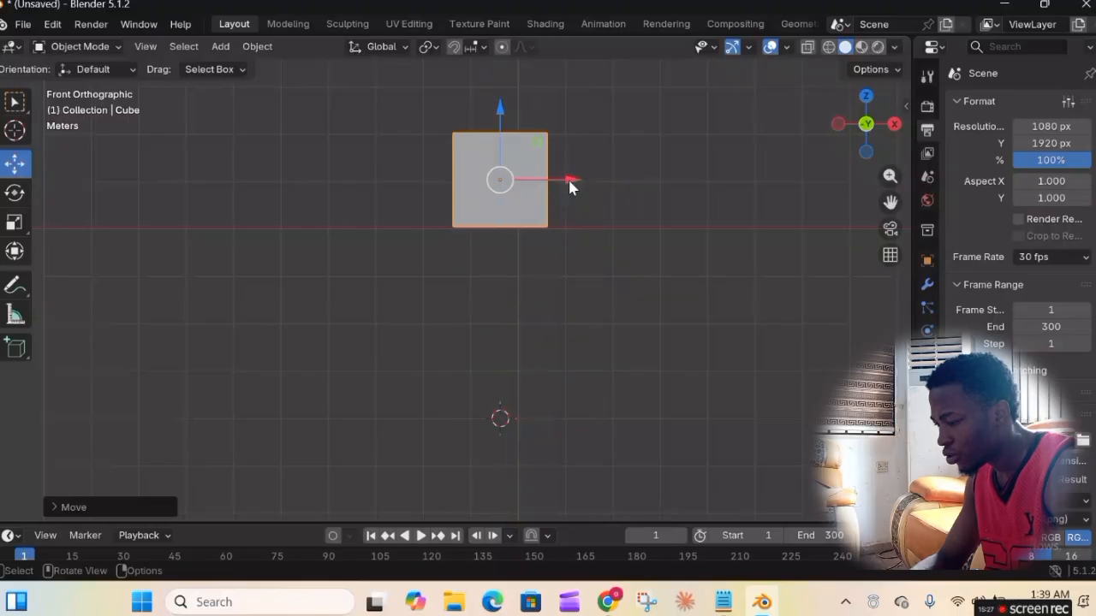
drag(570, 184, 452, 224)
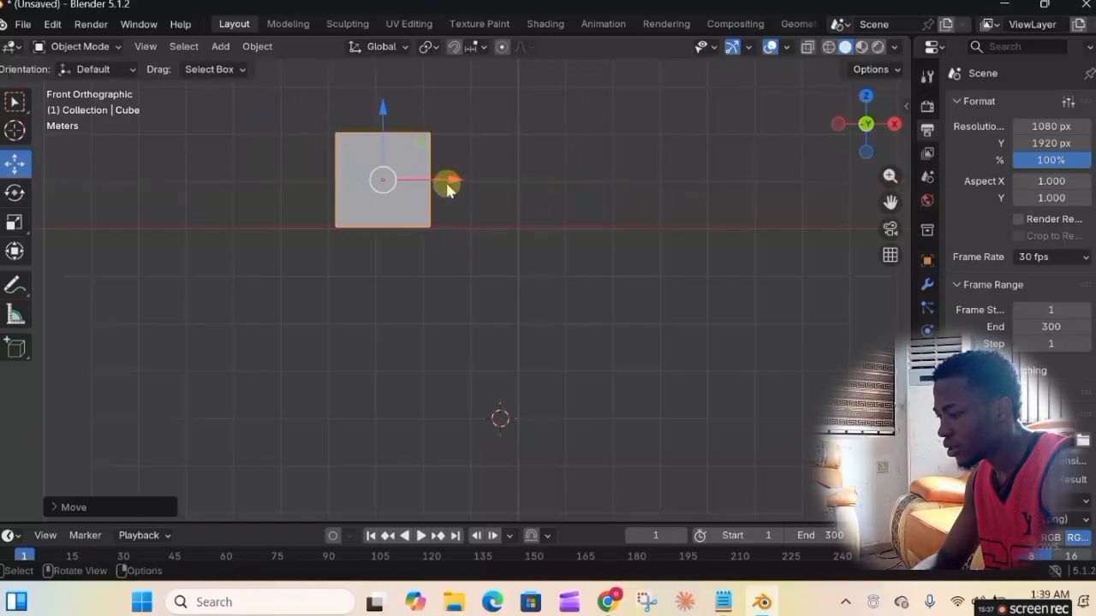
click(453, 184)
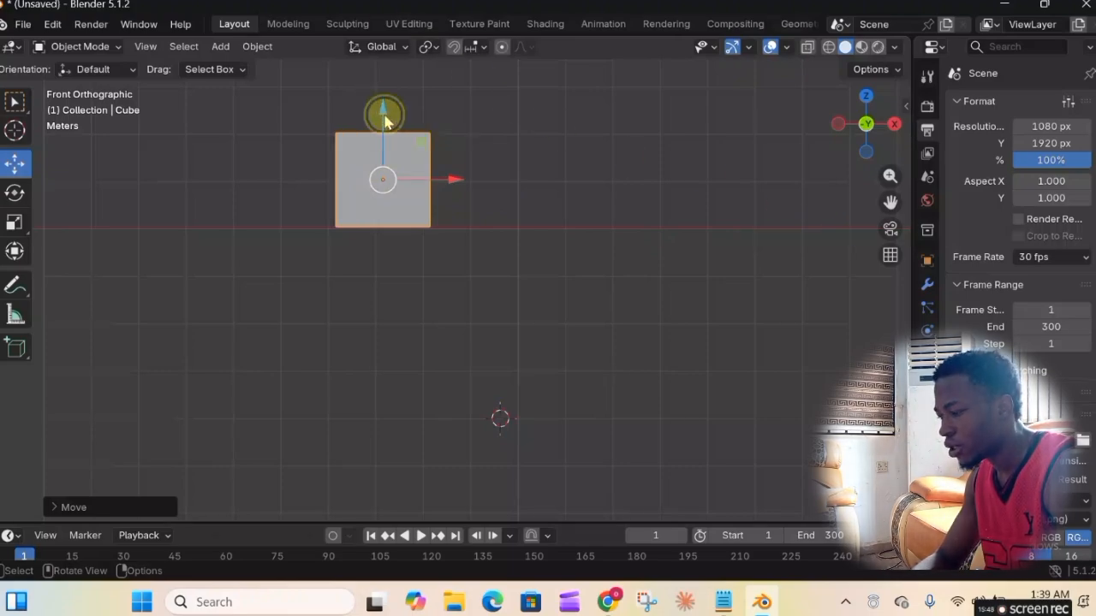
drag(384, 121, 384, 155)
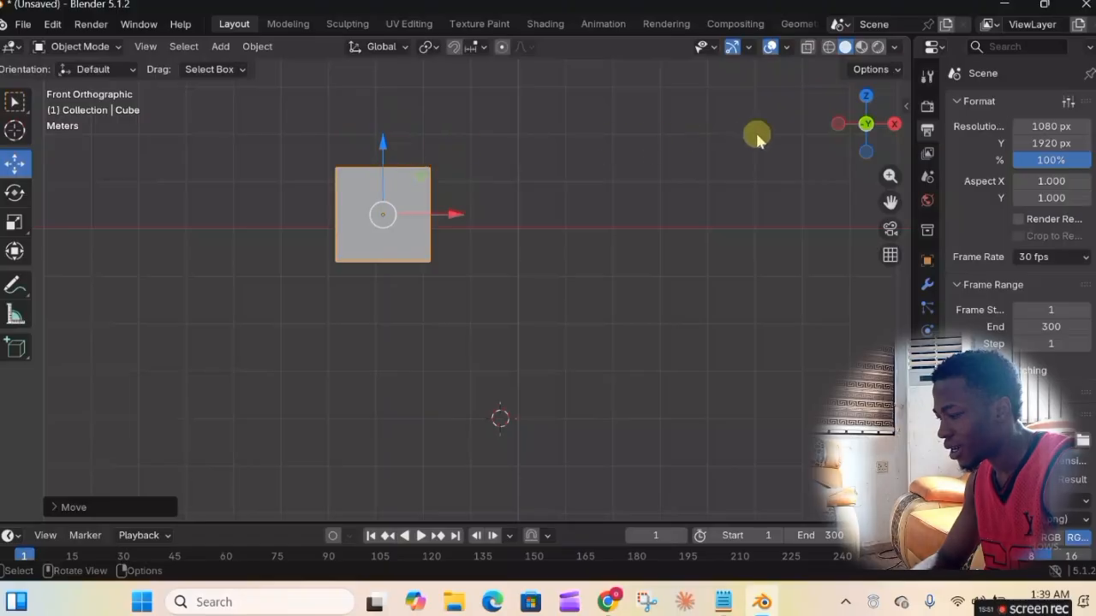
- Switch to the right orthographic view and move the cube in the positive Y direction
click(891, 127)
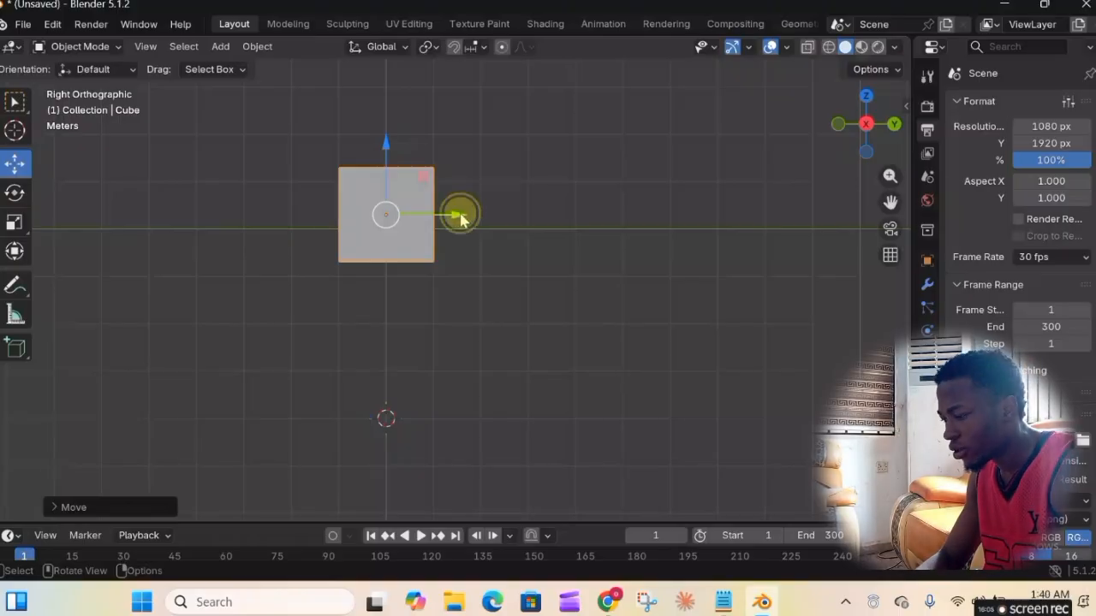
drag(458, 215, 594, 217)
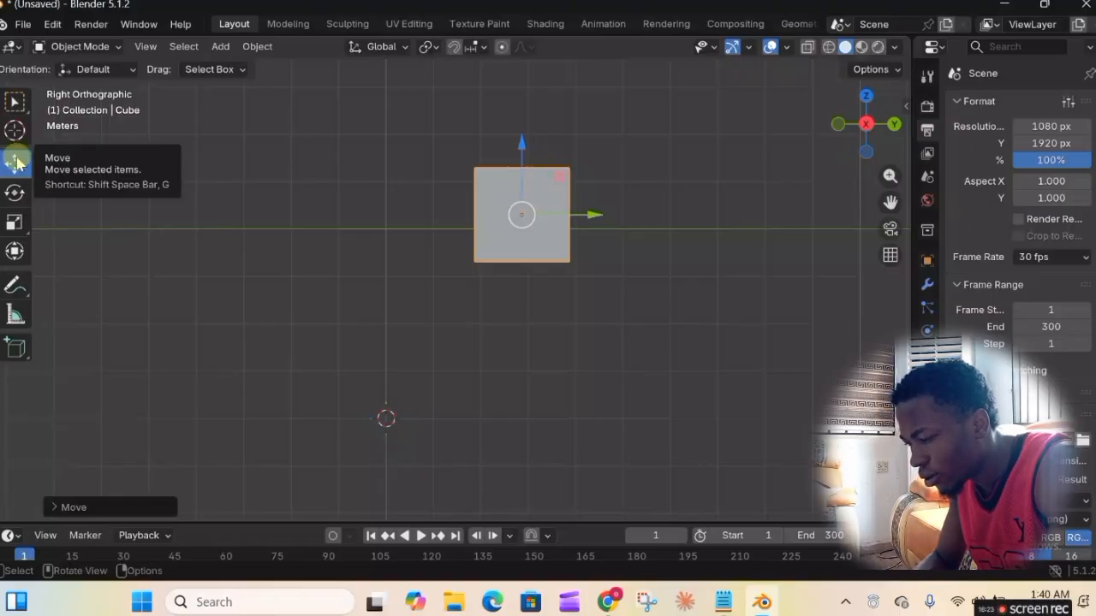
- Grab the cube and move it freely up and in the negative Y direction, then reposition it along the Y axis only
key(g)
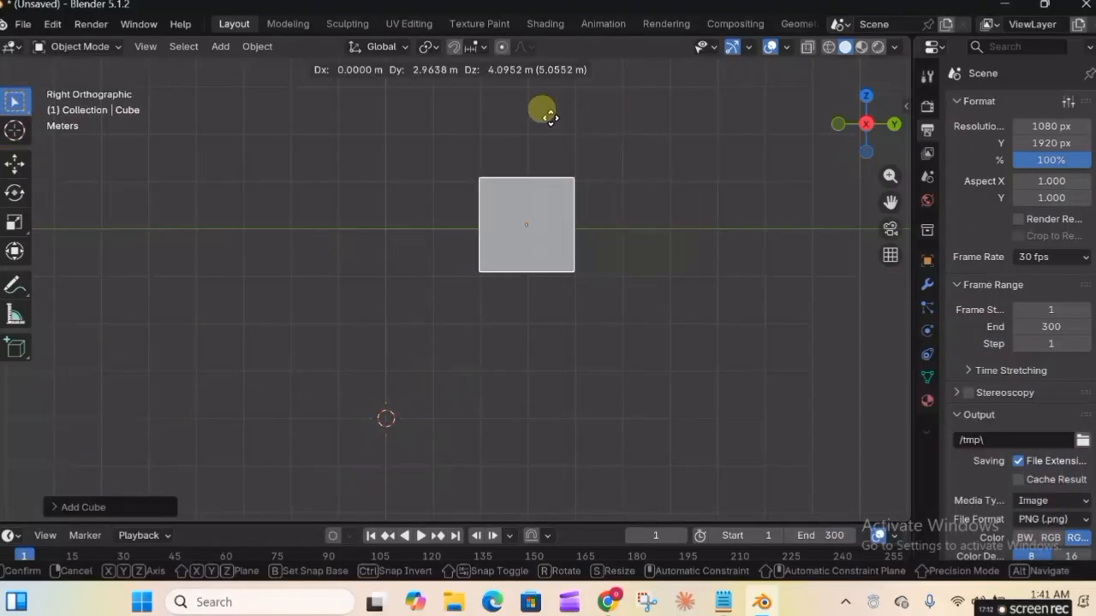
click(463, 84)
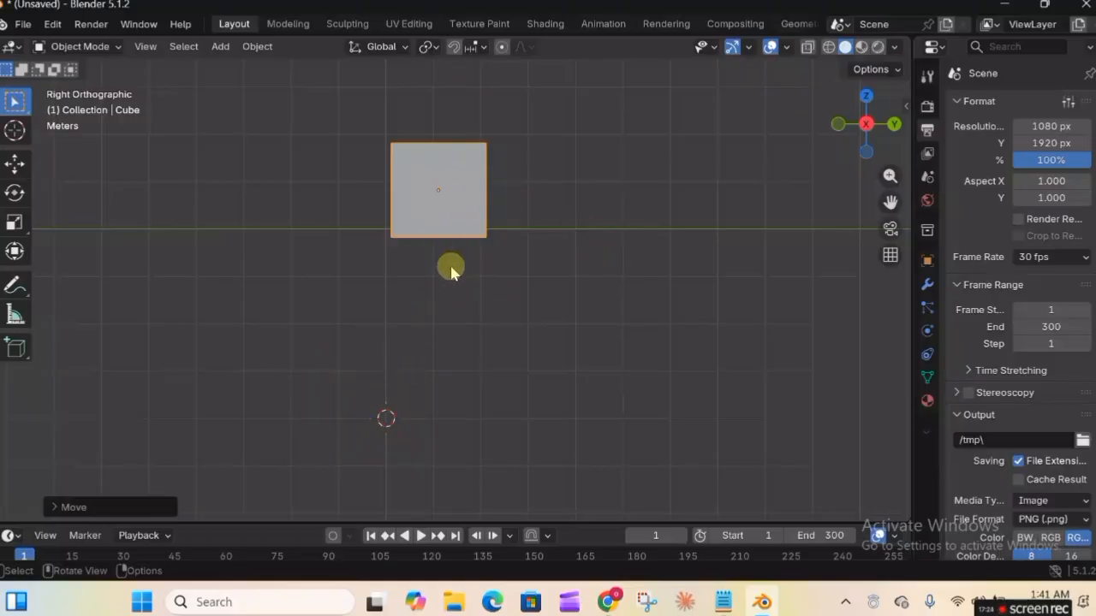
key(g)
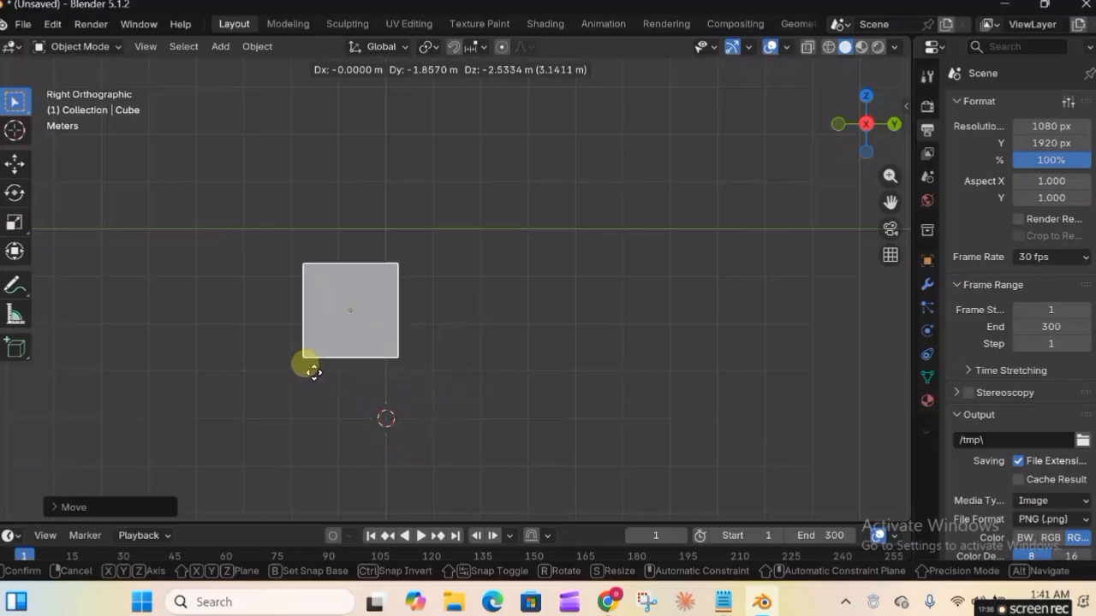
key(y)
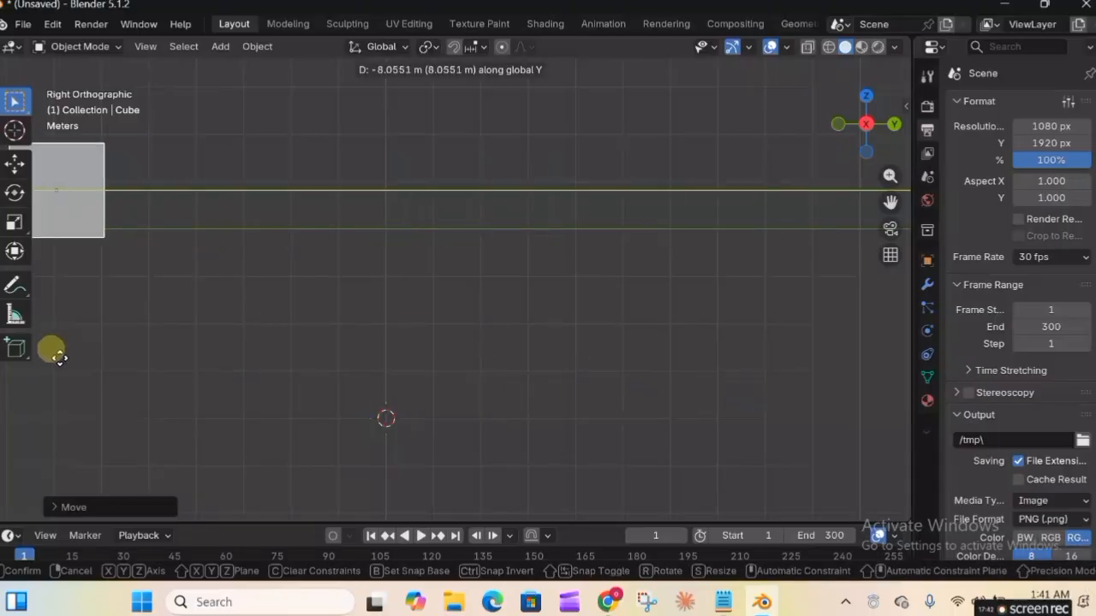
click(139, 354)
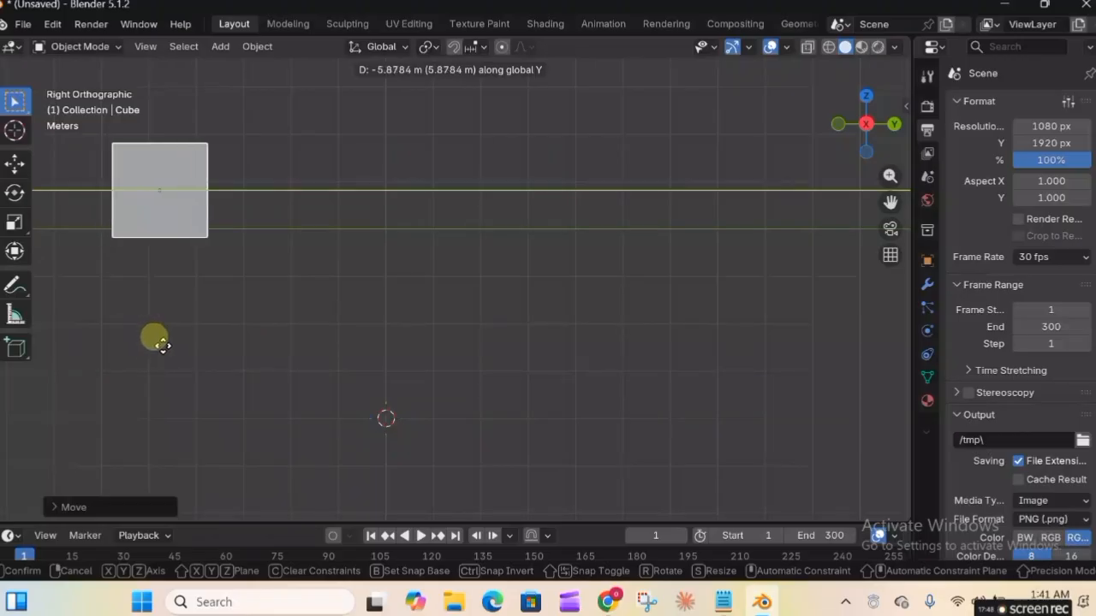
click(137, 340)
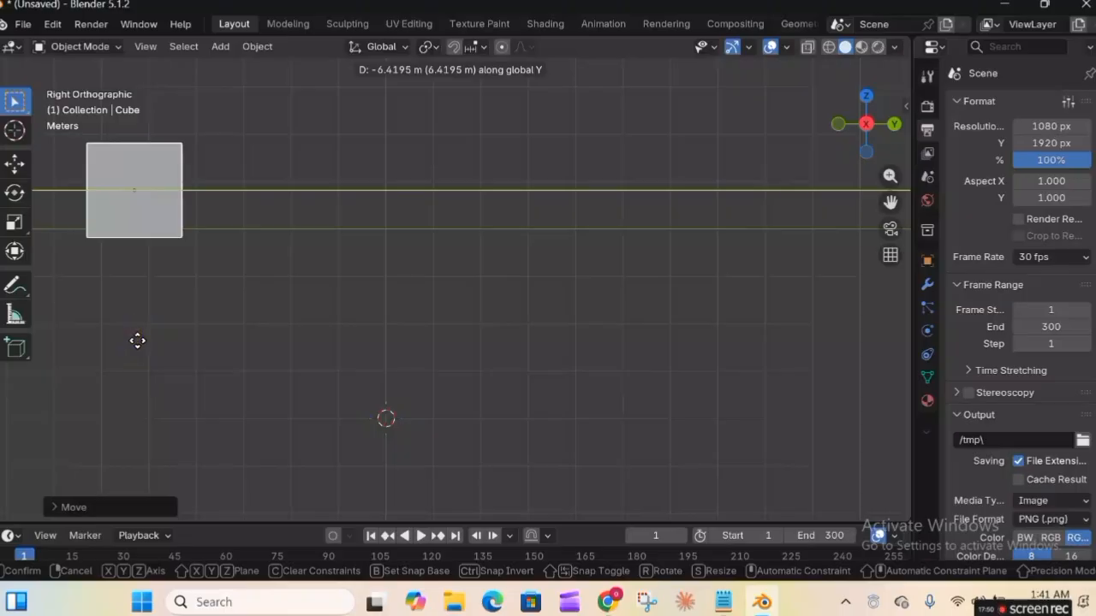
mouse_move(137, 340)
mouse_down()
mouse_move(702, 343)
mouse_move(714, 328)
mouse_move(183, 296)
mouse_move(635, 299)
mouse_move(237, 283)
mouse_move(677, 325)
mouse_move(489, 314)
mouse_move(487, 324)
mouse_up()
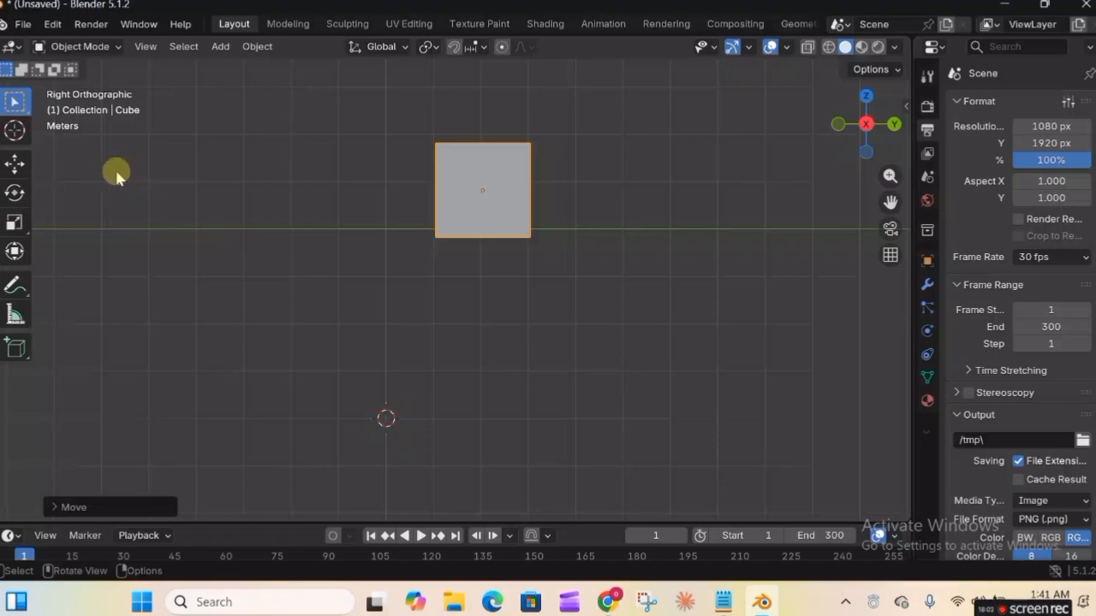
- With the Rotate tool, turn the cube about the X axis, then tilt it about the Z and Y axes
click(14, 193)
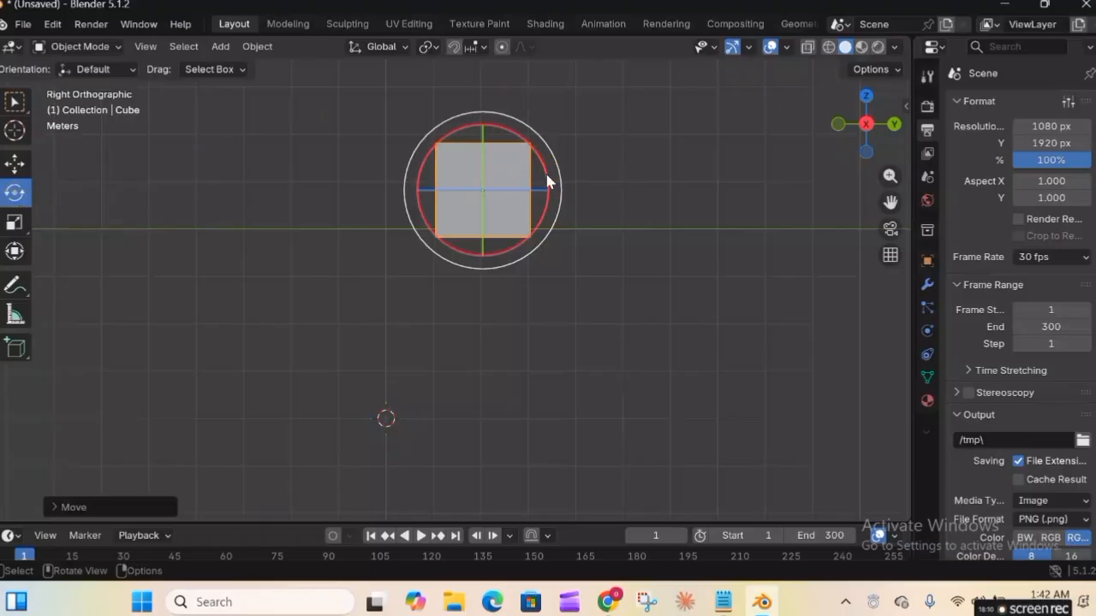
drag(548, 181, 406, 239)
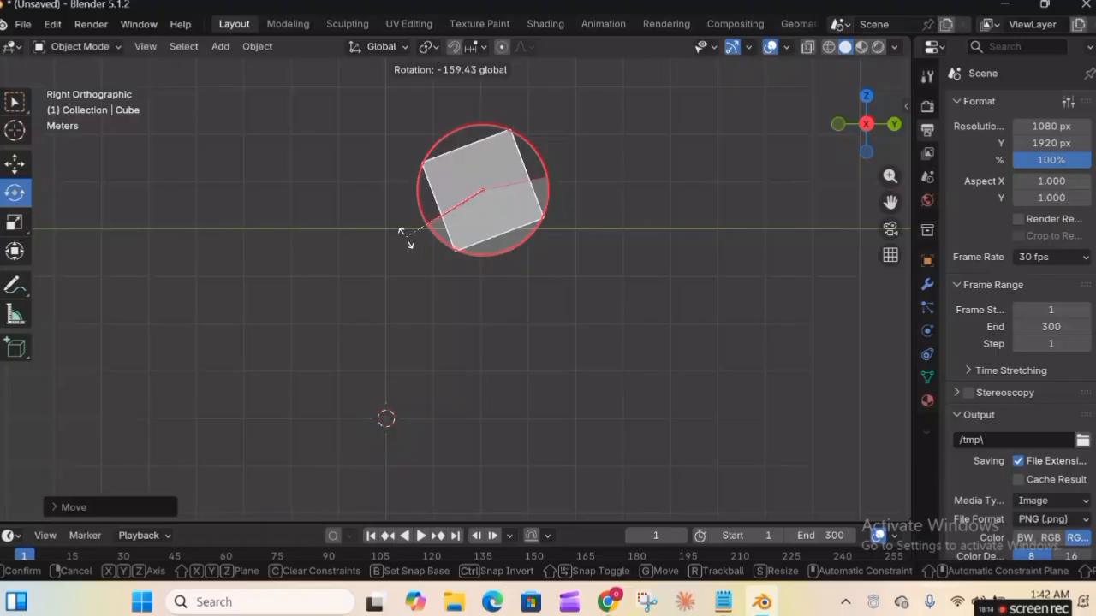
drag(395, 162, 409, 191)
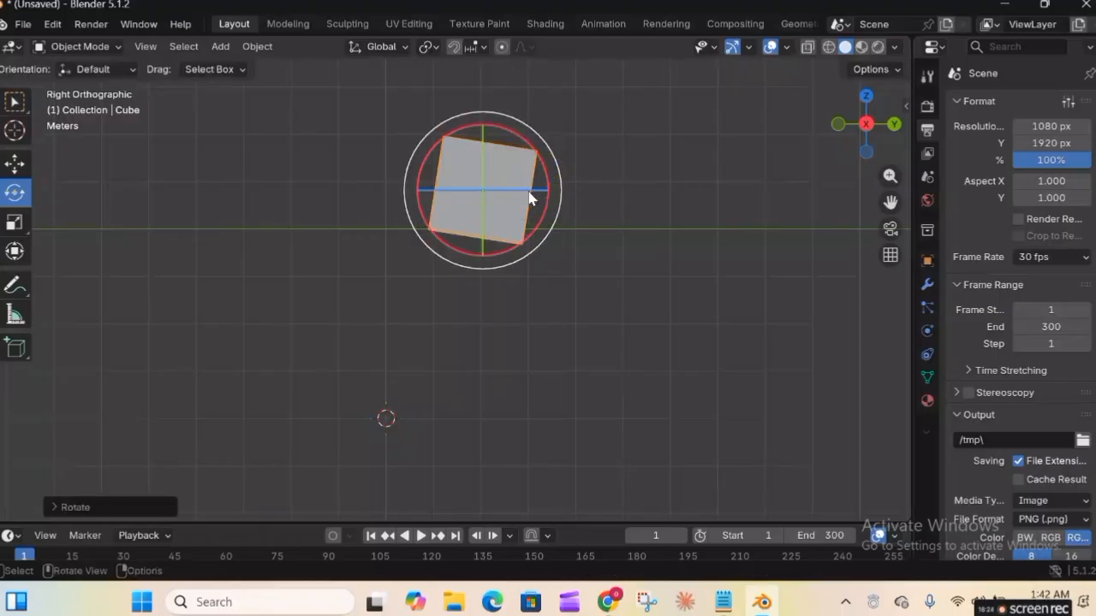
mouse_move(529, 197)
mouse_down()
mouse_move(451, 160)
mouse_move(440, 183)
mouse_move(363, 172)
mouse_move(387, 215)
mouse_move(590, 274)
mouse_move(566, 195)
mouse_move(404, 202)
mouse_move(538, 311)
mouse_move(643, 196)
mouse_move(518, 201)
mouse_up()
drag(480, 162, 539, 214)
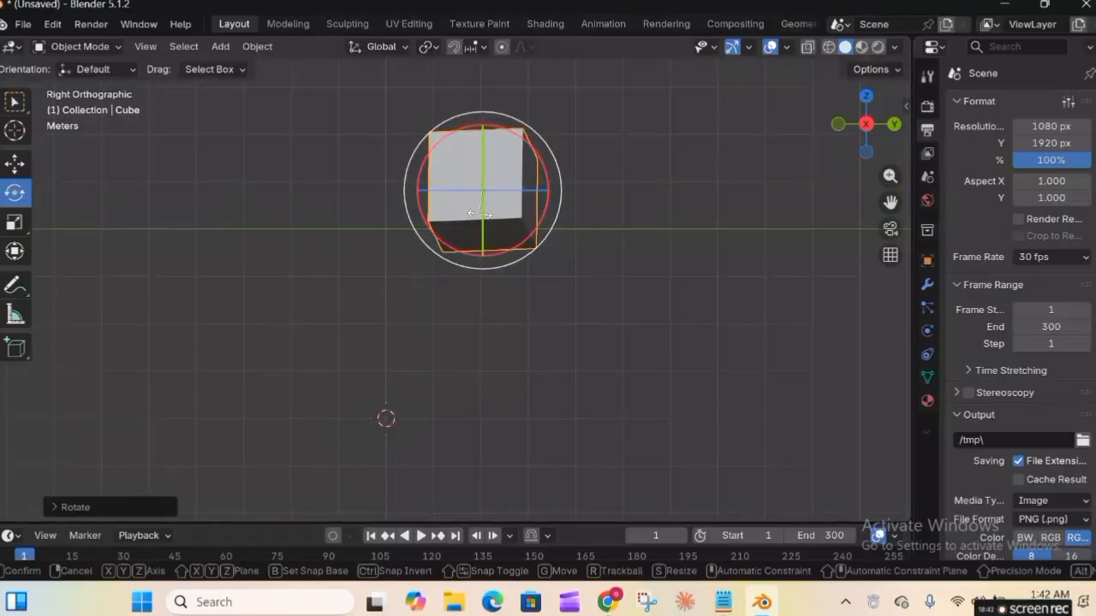
drag(480, 220, 430, 171)
key(z)
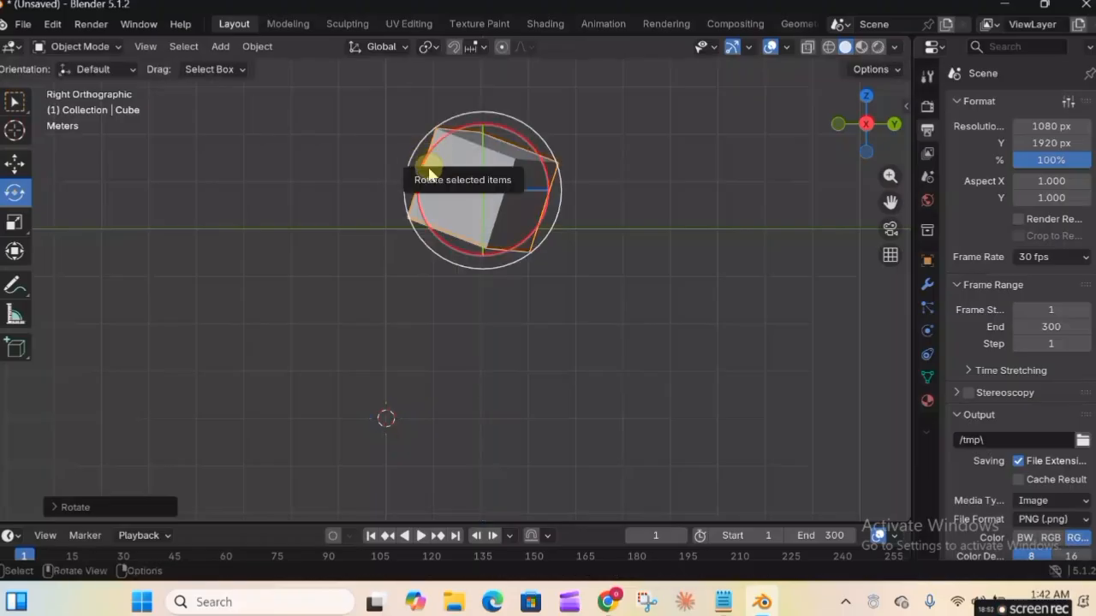
- With the Scale tool, resize the cube slightly along Y, then flatten it along Z
click(15, 222)
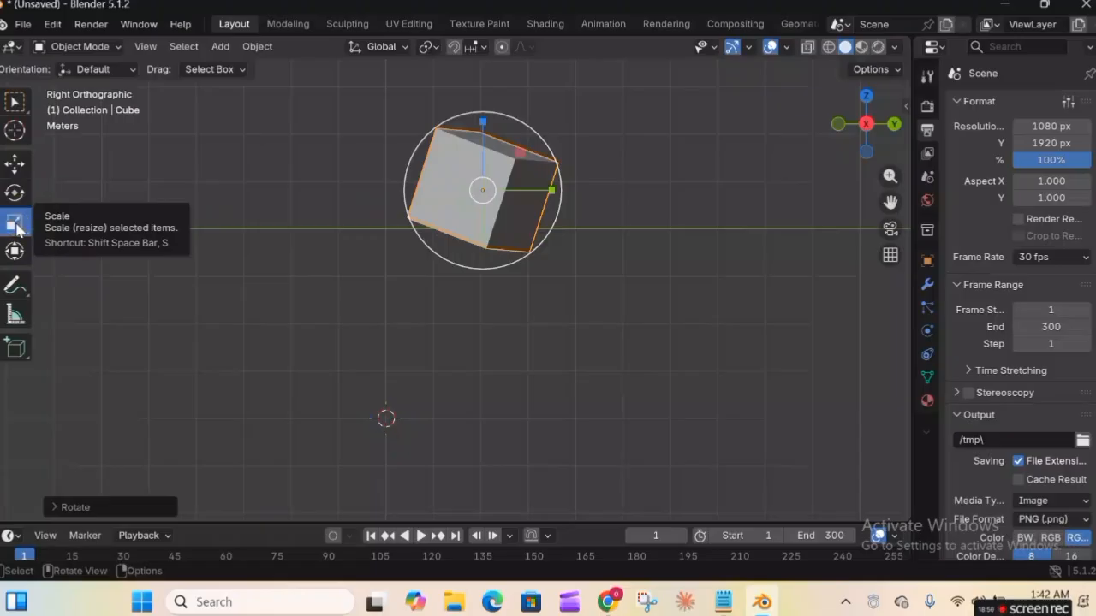
click(552, 197)
drag(552, 196, 541, 175)
click(523, 154)
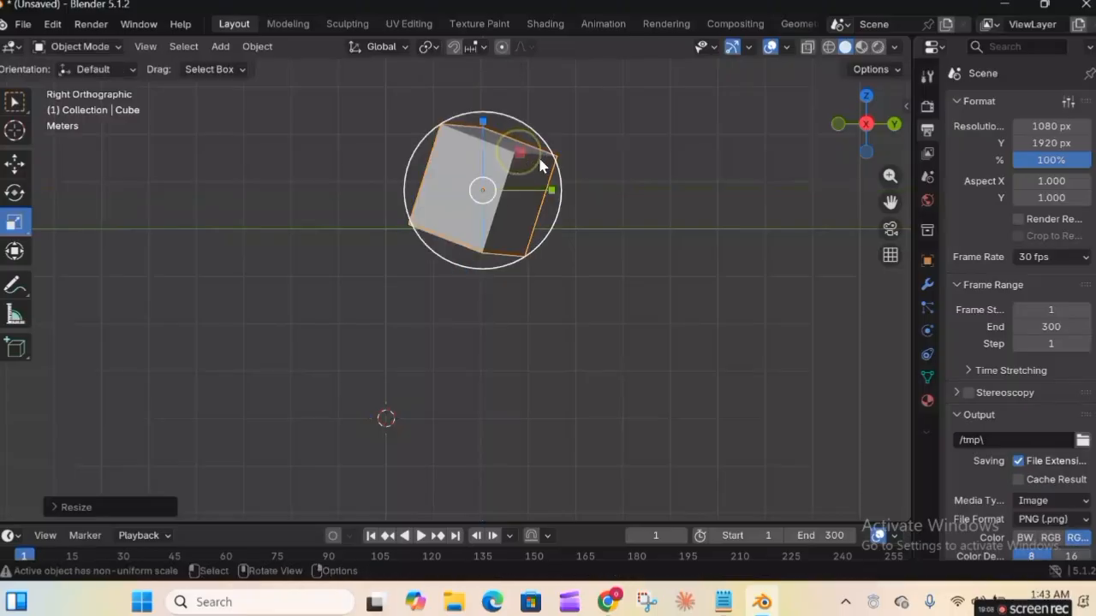
drag(483, 129, 461, 172)
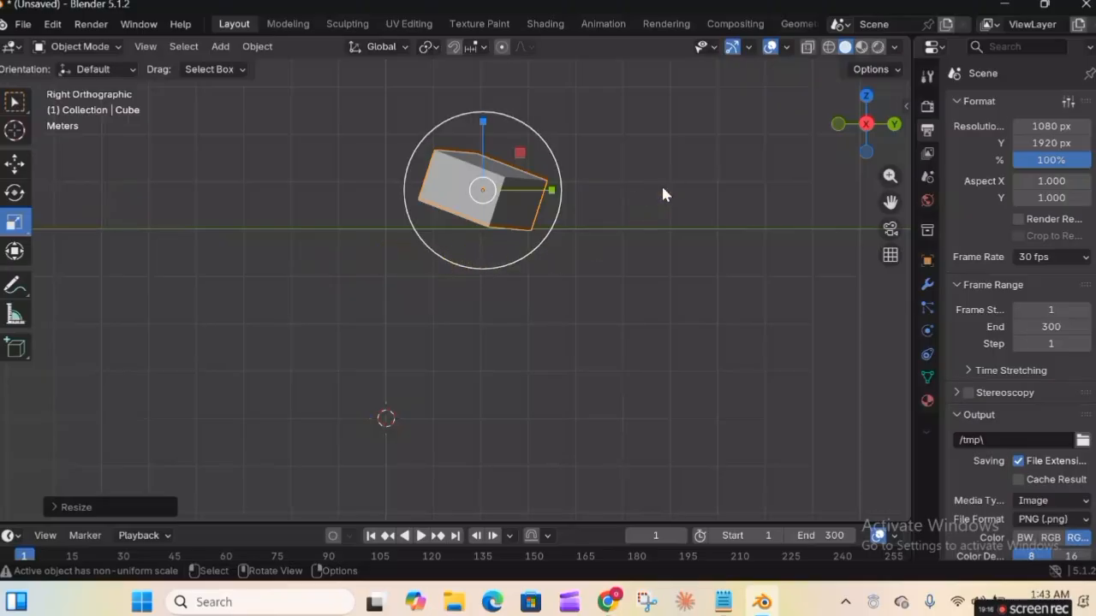
- Scale the flattened cube slightly up uniformly, then try scaling along Z and Y and shrink it along X
key(s)
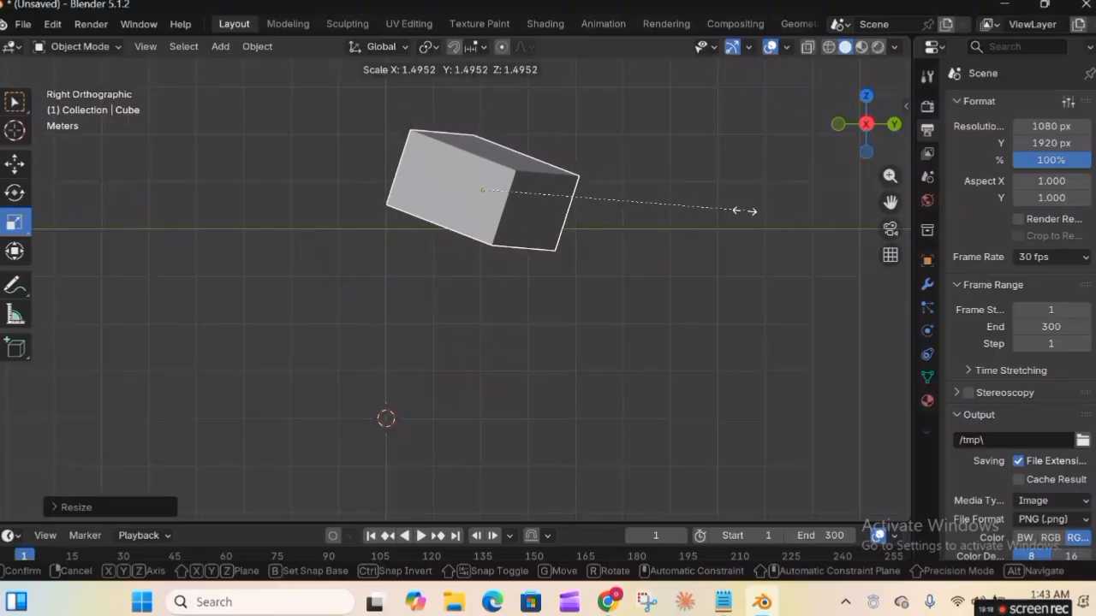
click(668, 209)
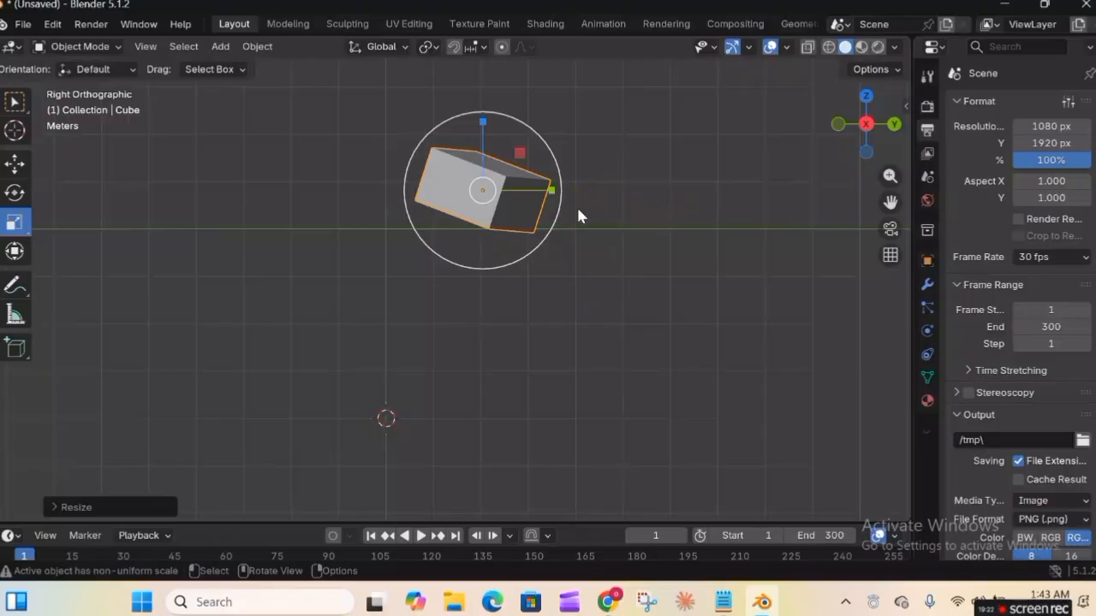
key(s)
key(z)
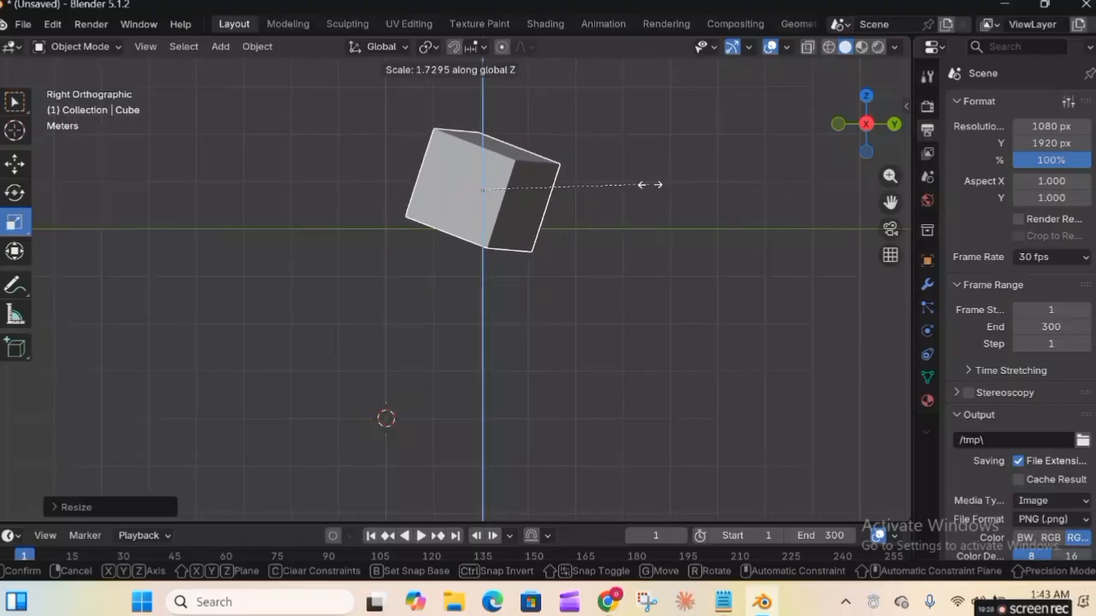
key(y)
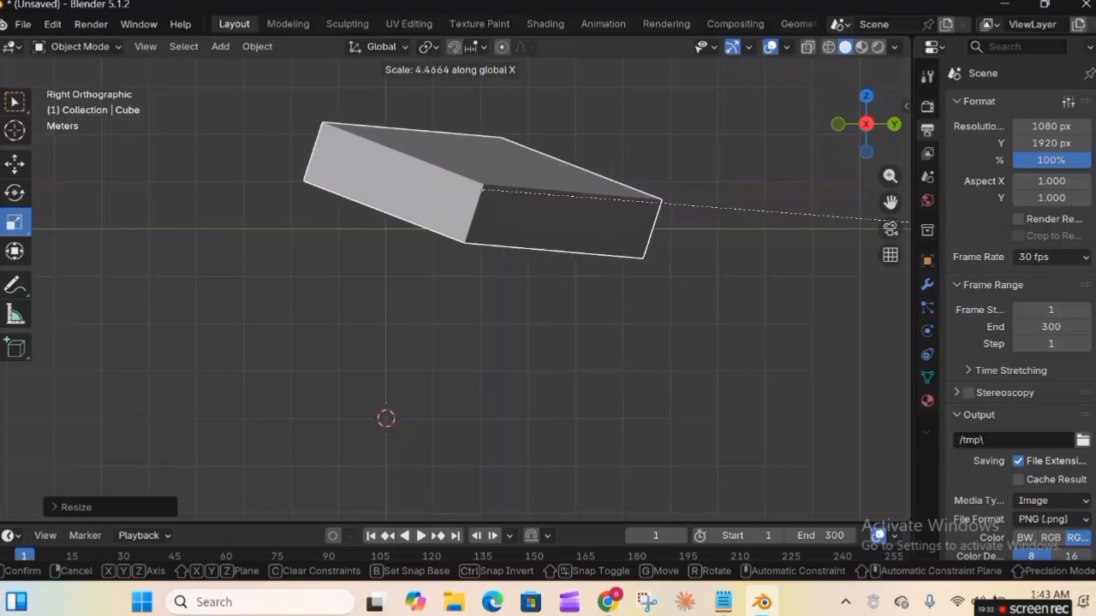
key(x)
click(519, 165)
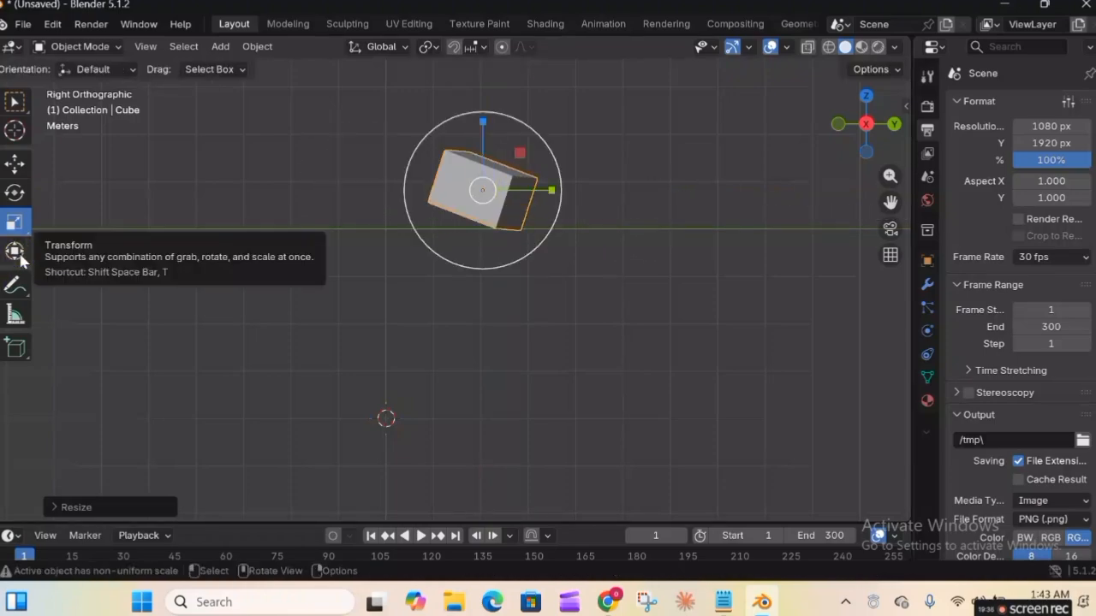
- With the Transform tool, move the cube in the negative Y direction and lower it along Z below the Y axis line
click(15, 259)
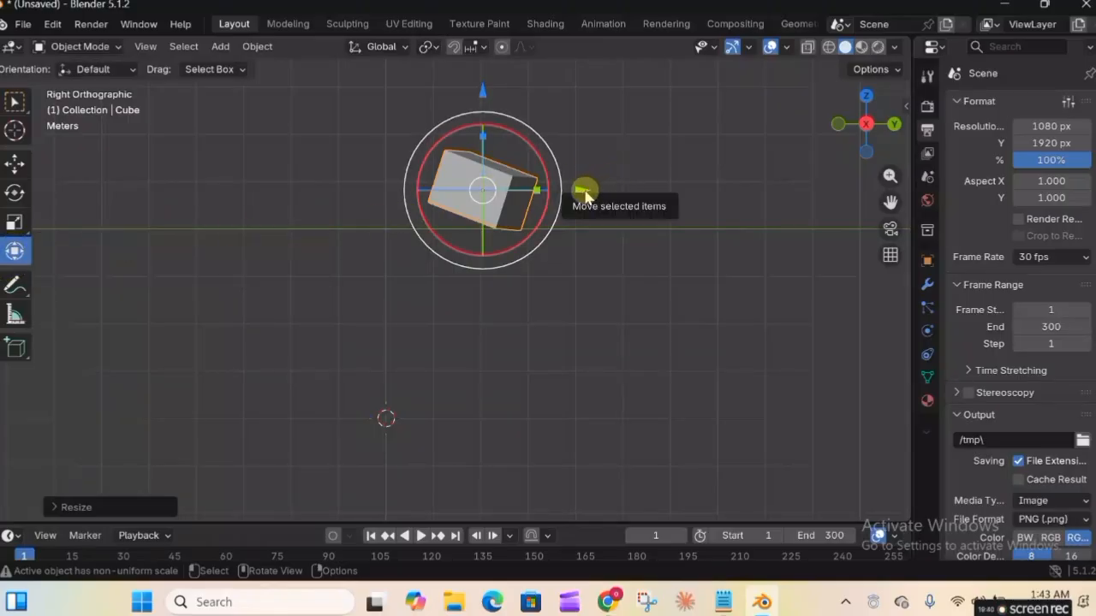
drag(579, 192, 335, 152)
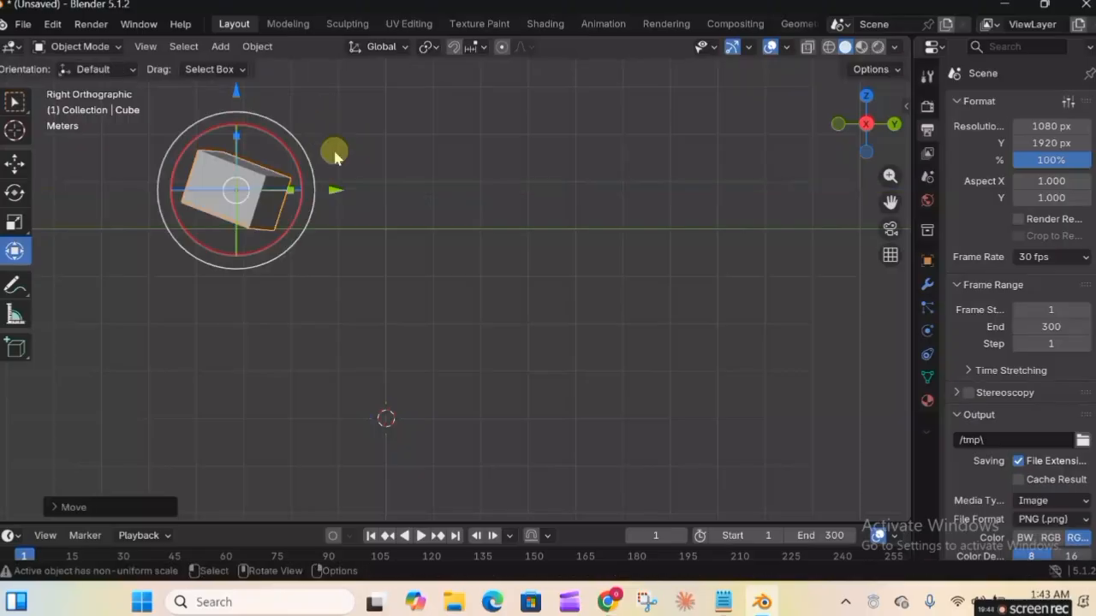
drag(237, 96, 355, 236)
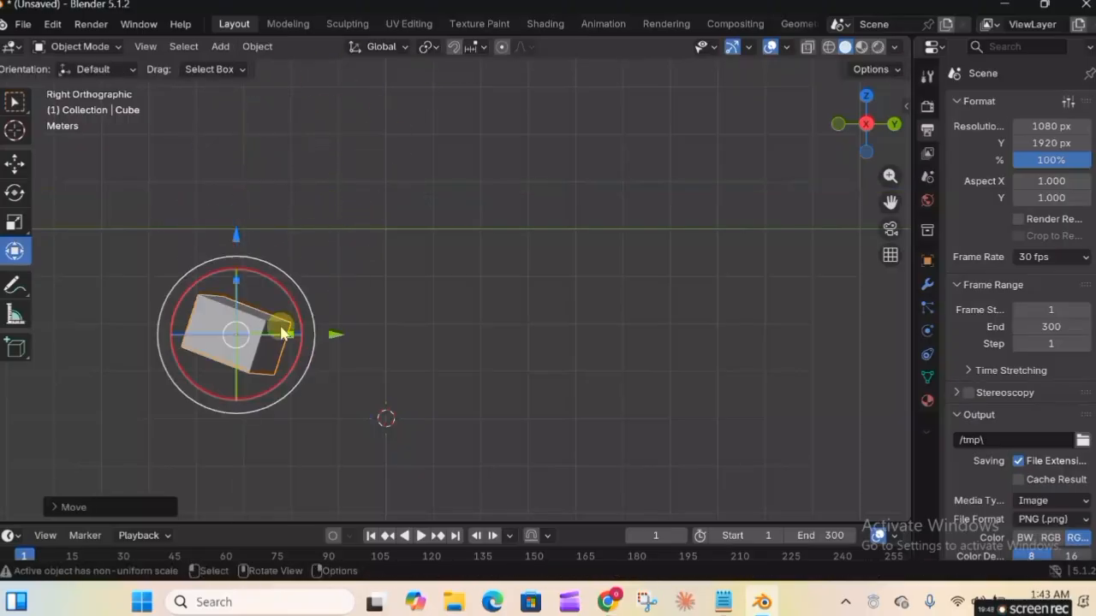
- In a perspective view, rotate the cube about the X axis and scale it through to a larger mirrored size along X
mouse_move(867, 124)
mouse_down()
mouse_move(852, 120)
mouse_move(882, 121)
mouse_move(856, 127)
mouse_move(853, 113)
mouse_up()
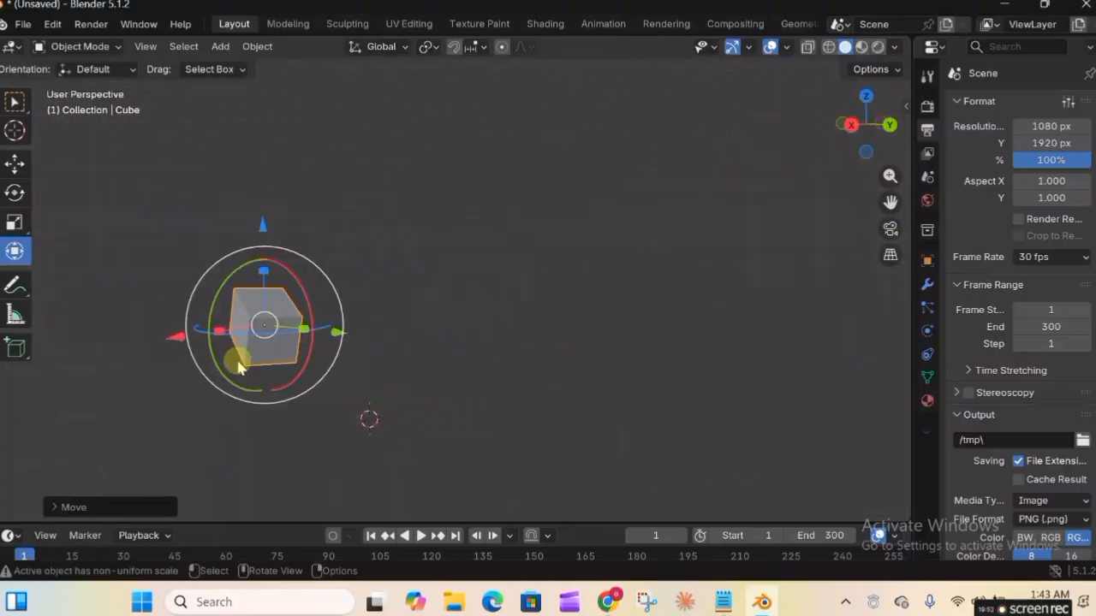
drag(299, 283, 287, 364)
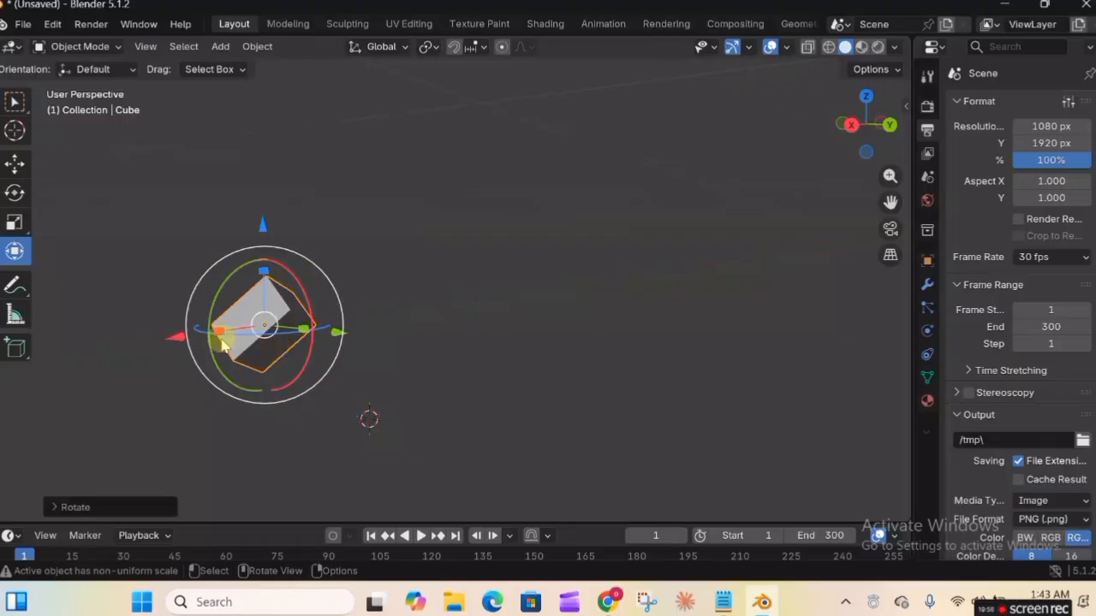
drag(213, 343, 402, 301)
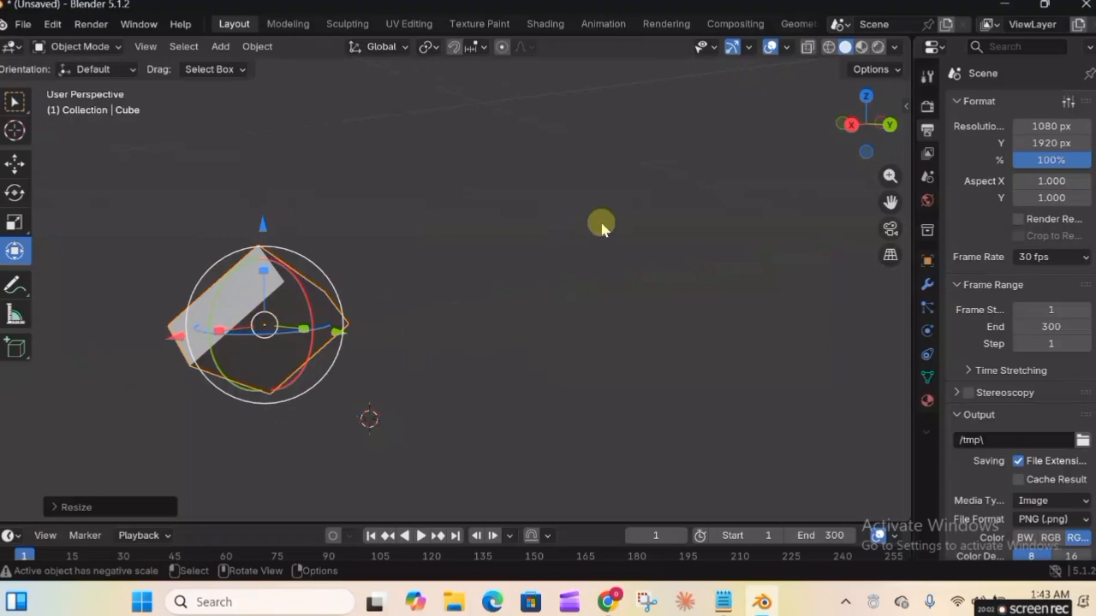
- View the cube along the Y axis in perspective, then rotate it about one axis and again around the view direction
drag(850, 118, 853, 118)
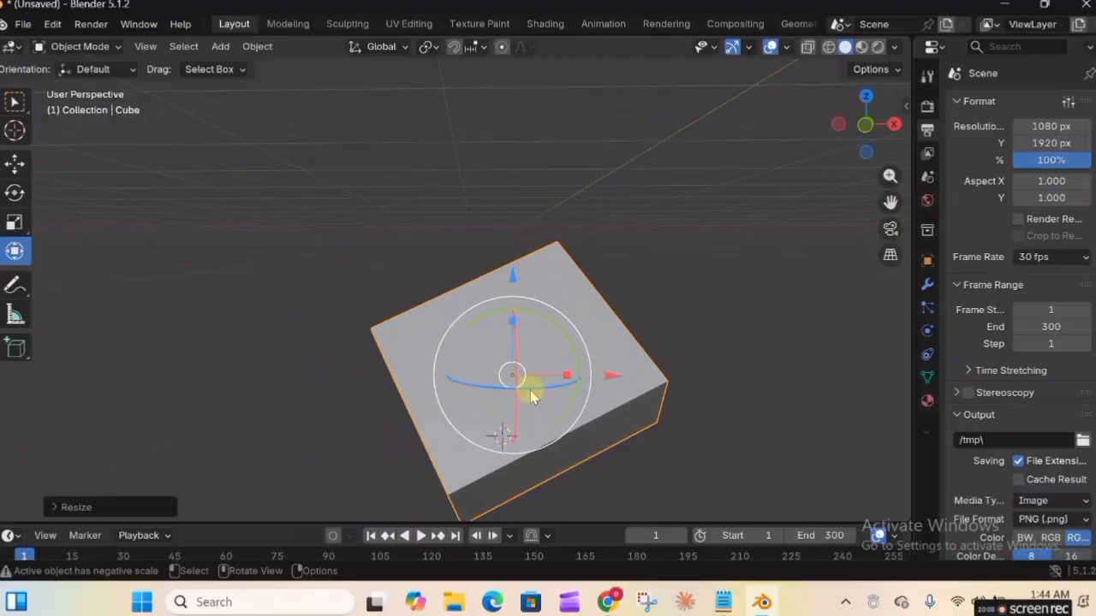
drag(531, 396, 454, 294)
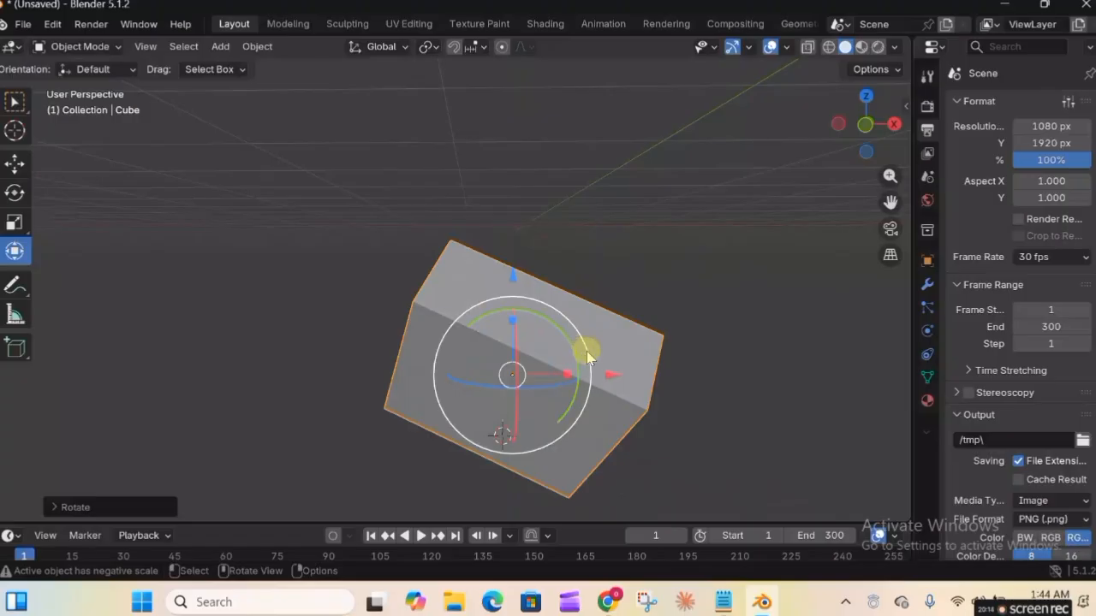
drag(588, 351, 373, 387)
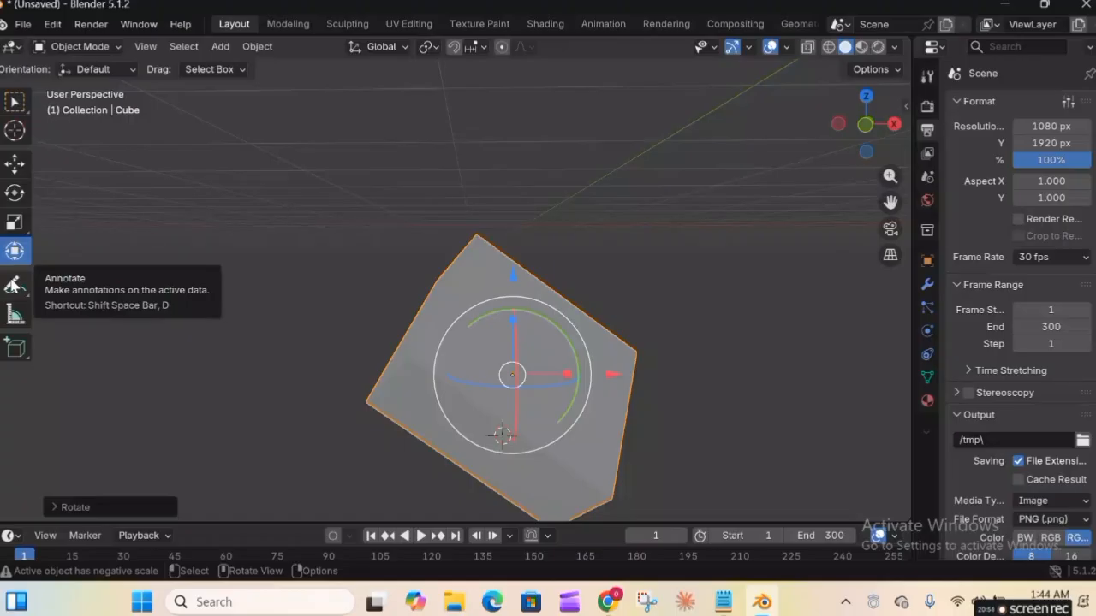
- In the back orthographic view, annotate a tree-like figure beside the cube with a small curved mark, trunk, two splayed legs and a rounded crown
click(13, 285)
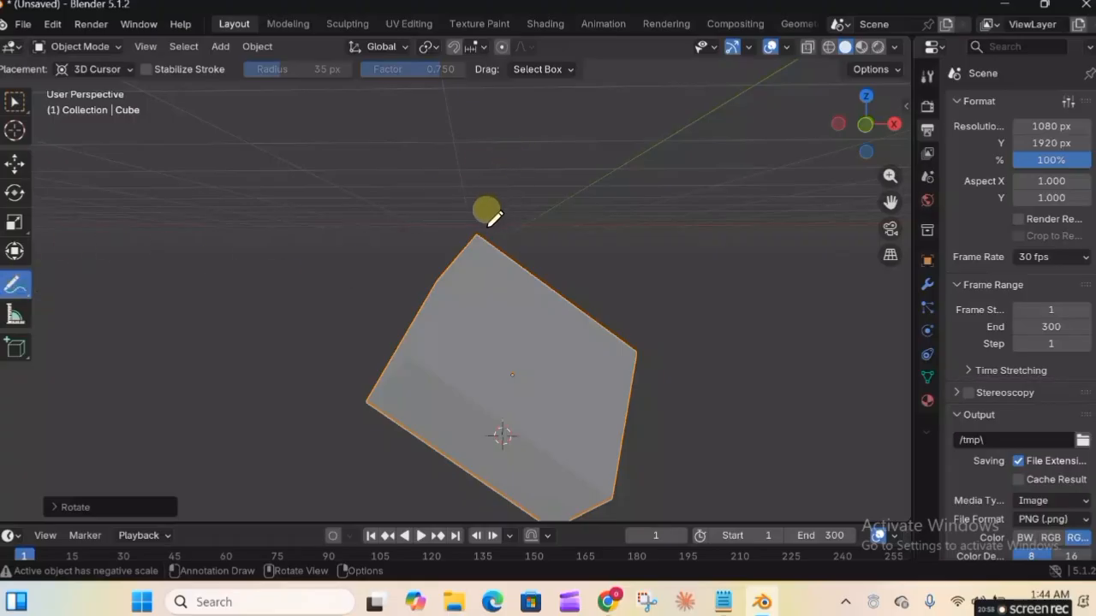
click(871, 131)
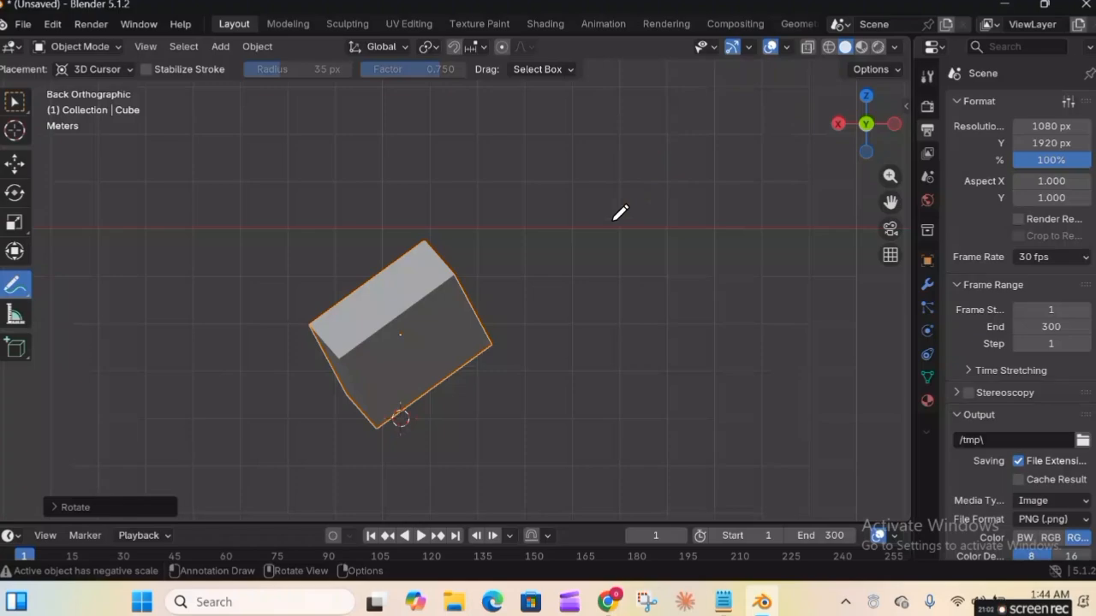
mouse_move(632, 189)
mouse_down()
mouse_move(619, 140)
mouse_move(642, 128)
mouse_move(664, 137)
mouse_up()
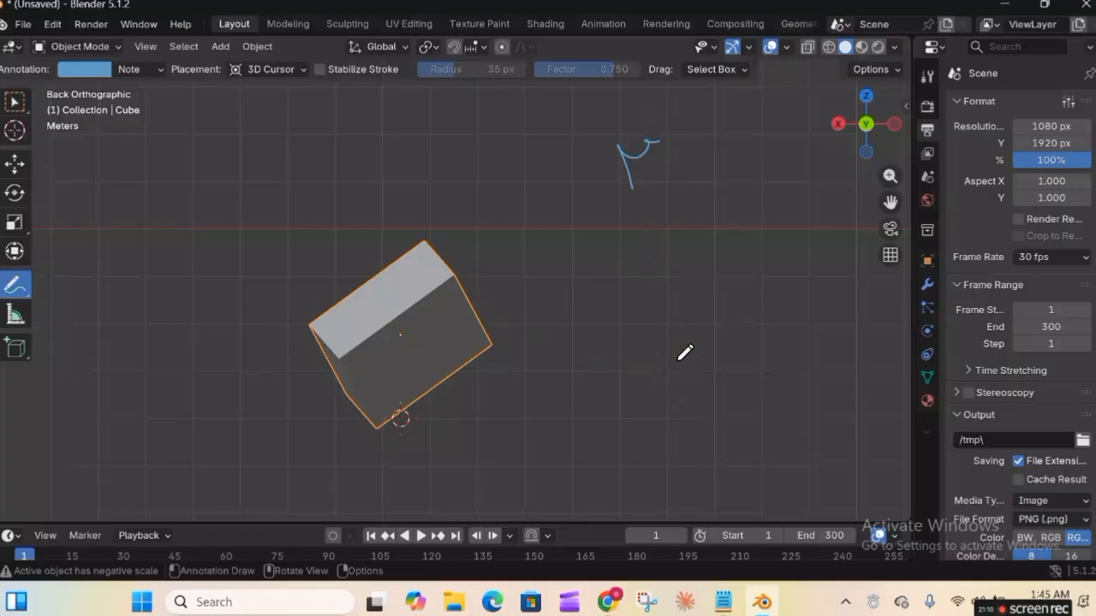
mouse_move(702, 356)
mouse_down()
mouse_move(700, 190)
mouse_move(673, 187)
mouse_up()
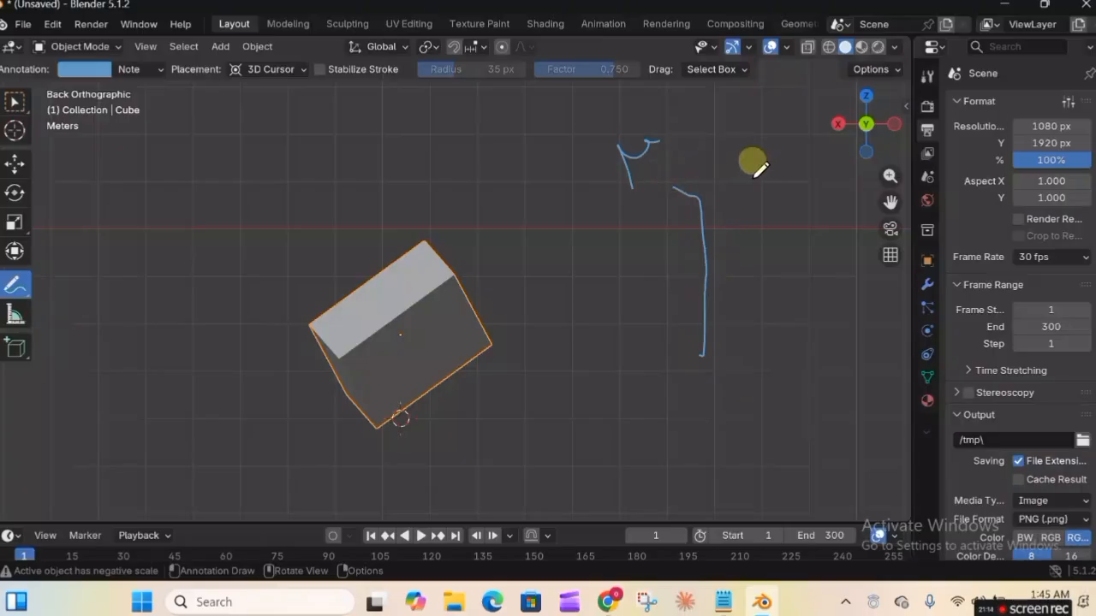
mouse_move(752, 182)
mouse_down()
mouse_move(734, 208)
mouse_move(729, 321)
mouse_move(789, 433)
mouse_up()
drag(704, 351, 638, 438)
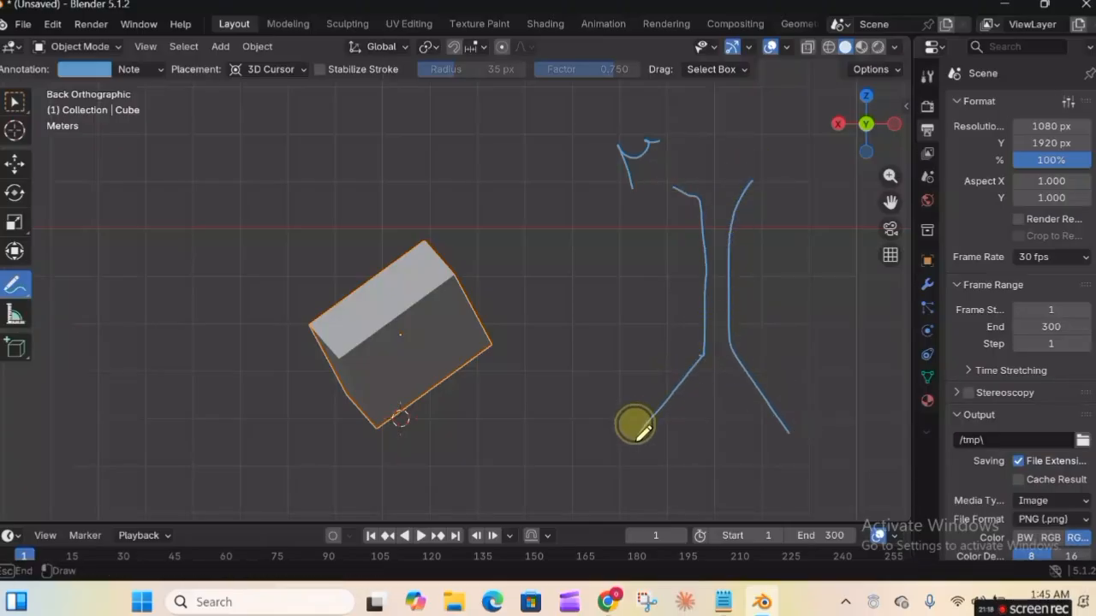
mouse_move(676, 186)
mouse_down()
mouse_move(712, 81)
mouse_move(792, 101)
mouse_move(724, 190)
mouse_up()
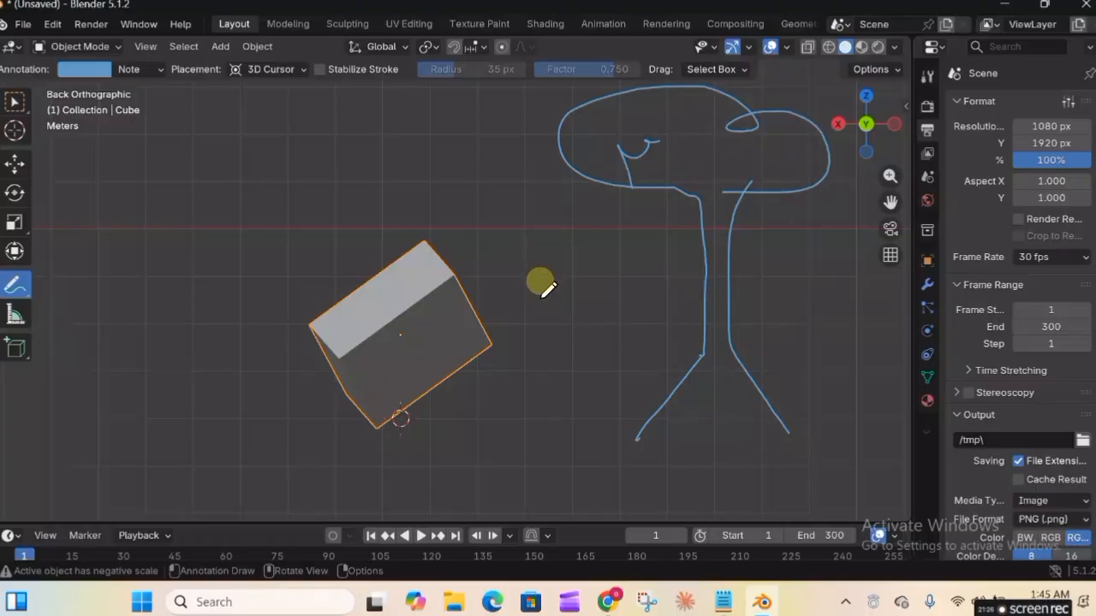
- Annotate a small bench beside the tree figure, a U-shaped curve on the cube's other side and a loose outline around the cube
mouse_move(548, 314)
mouse_down()
mouse_move(654, 304)
mouse_move(654, 332)
mouse_move(585, 337)
mouse_move(549, 323)
mouse_move(555, 368)
mouse_move(567, 337)
mouse_move(612, 340)
mouse_move(626, 349)
mouse_move(628, 381)
mouse_move(646, 324)
mouse_up()
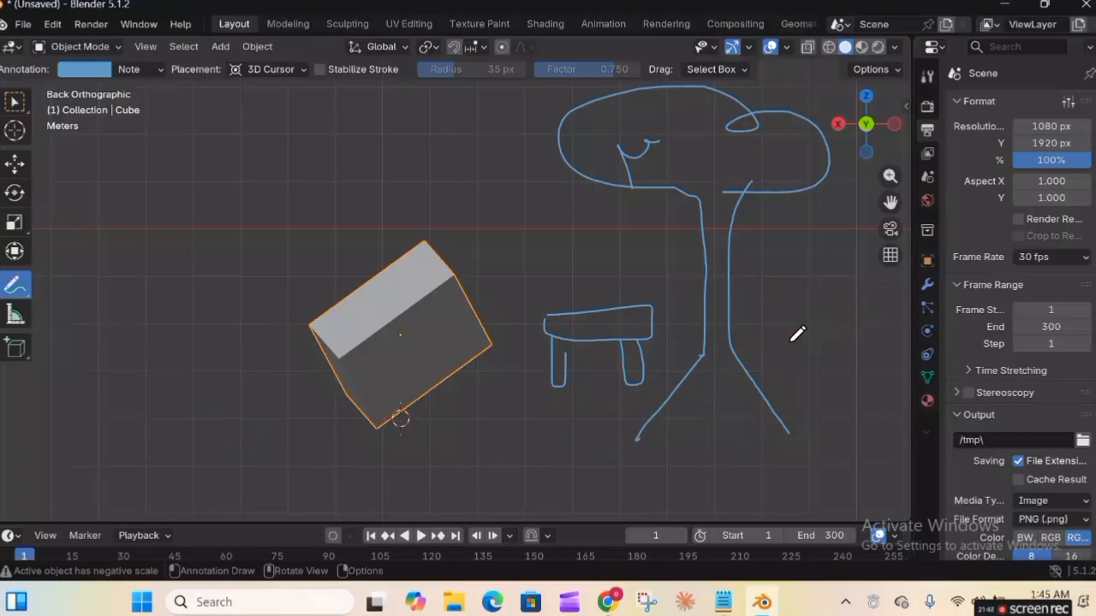
click(509, 248)
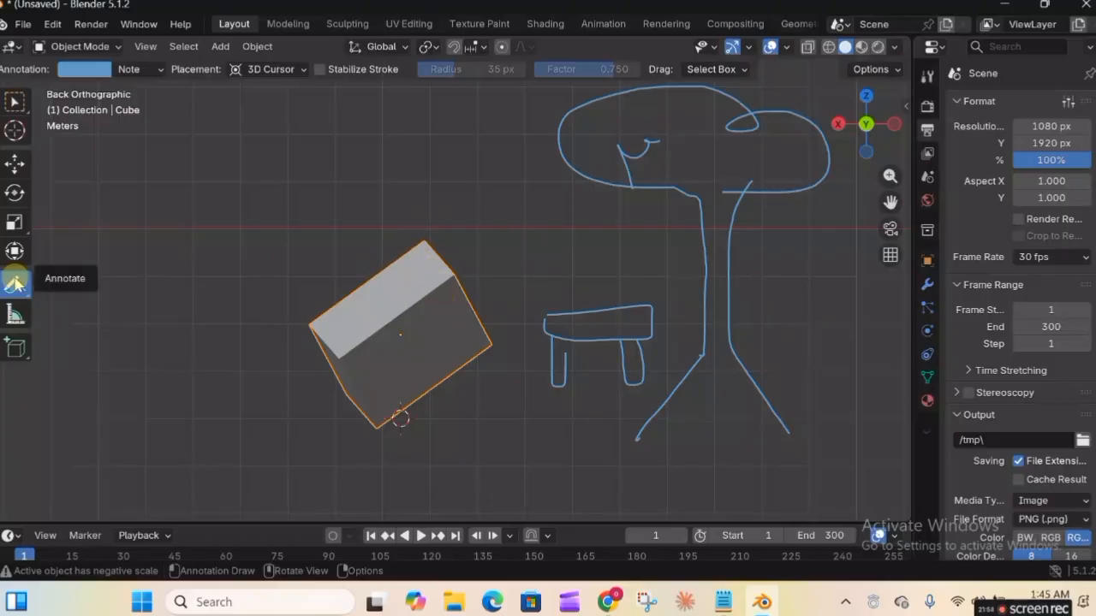
drag(80, 276, 235, 272)
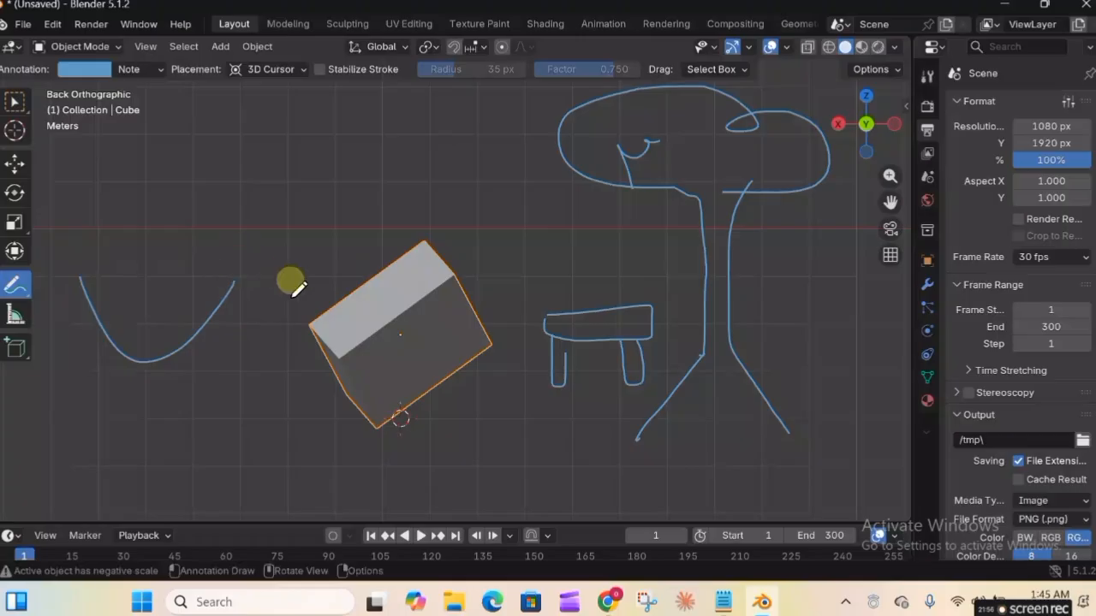
mouse_move(306, 326)
mouse_down()
mouse_move(485, 152)
mouse_move(528, 314)
mouse_move(368, 414)
mouse_up()
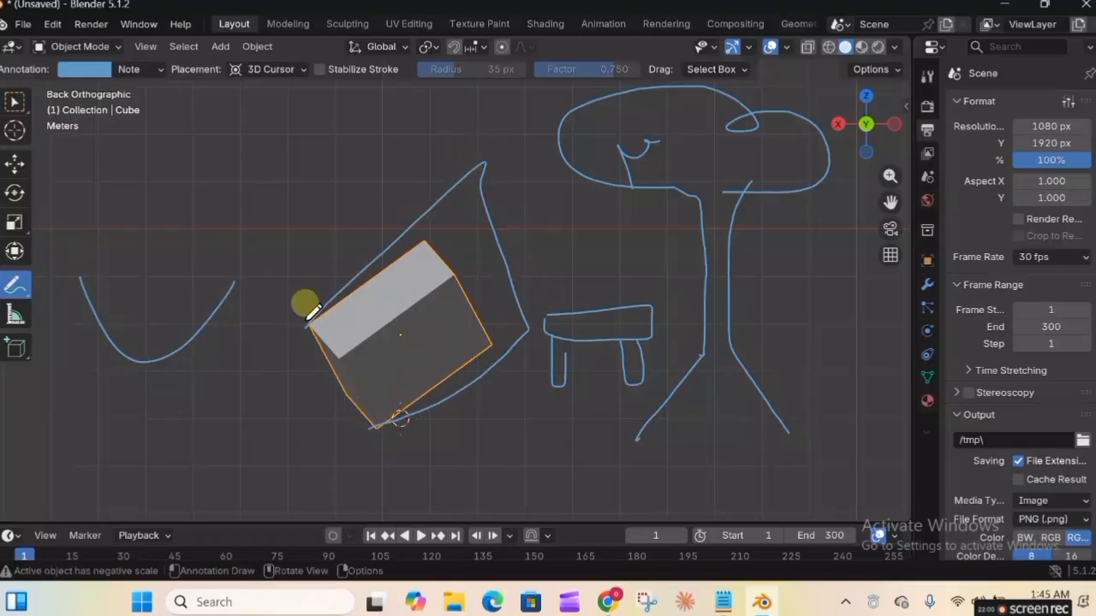
drag(311, 317, 377, 424)
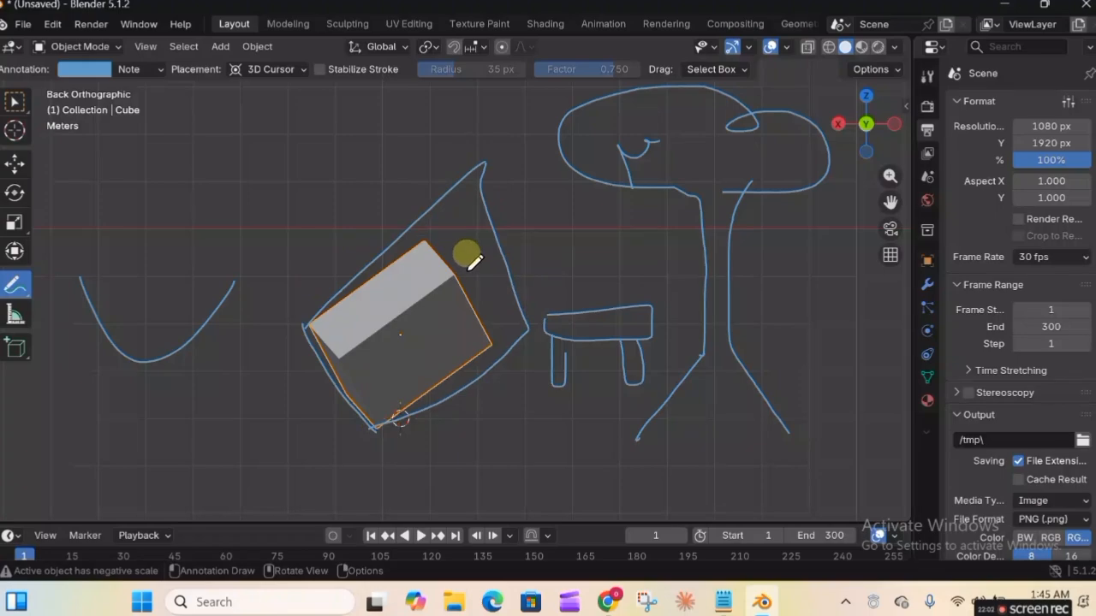
- Change the annotation colour to green in the back orthographic view
drag(863, 123, 835, 141)
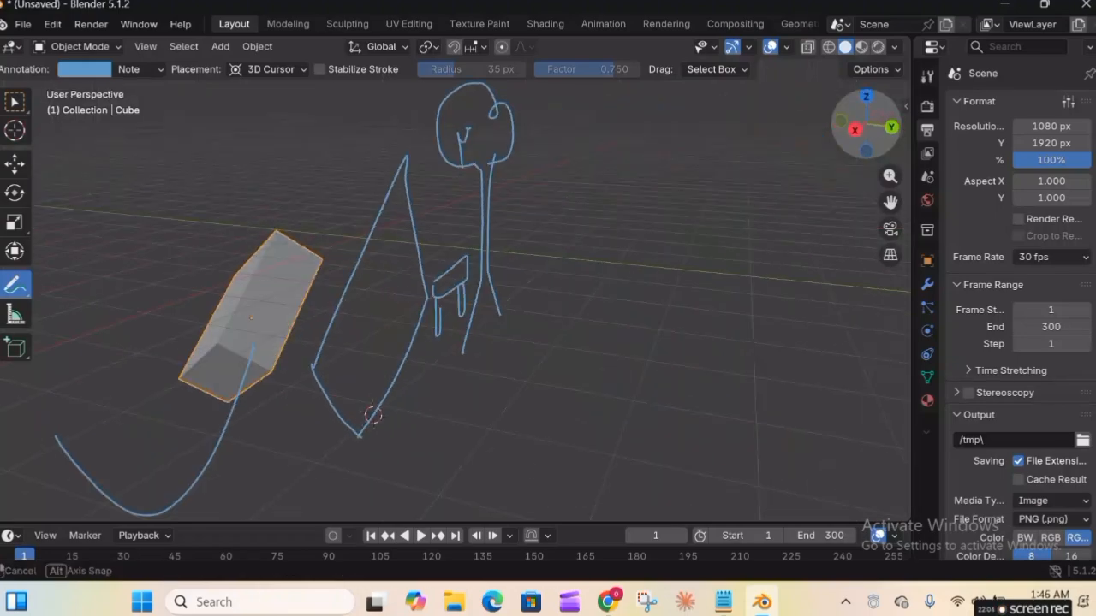
mouse_move(372, 415)
middle_down()
mouse_move(390, 437)
mouse_move(446, 441)
mouse_move(380, 432)
mouse_move(453, 330)
mouse_move(482, 353)
middle_up()
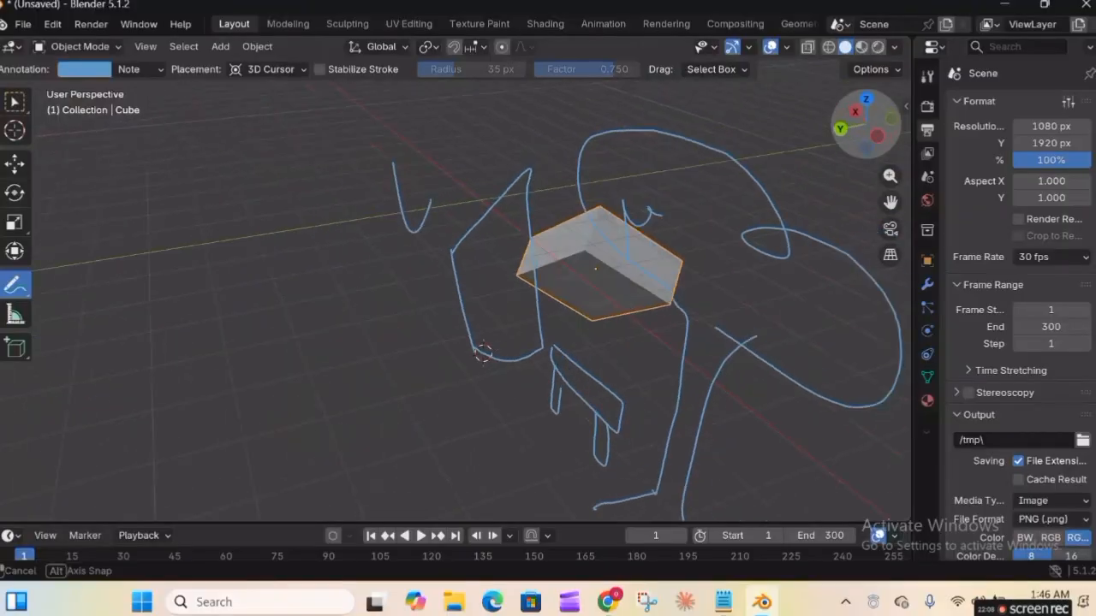
mouse_move(859, 130)
mouse_down()
mouse_move(753, 120)
mouse_move(809, 113)
mouse_move(858, 131)
mouse_up()
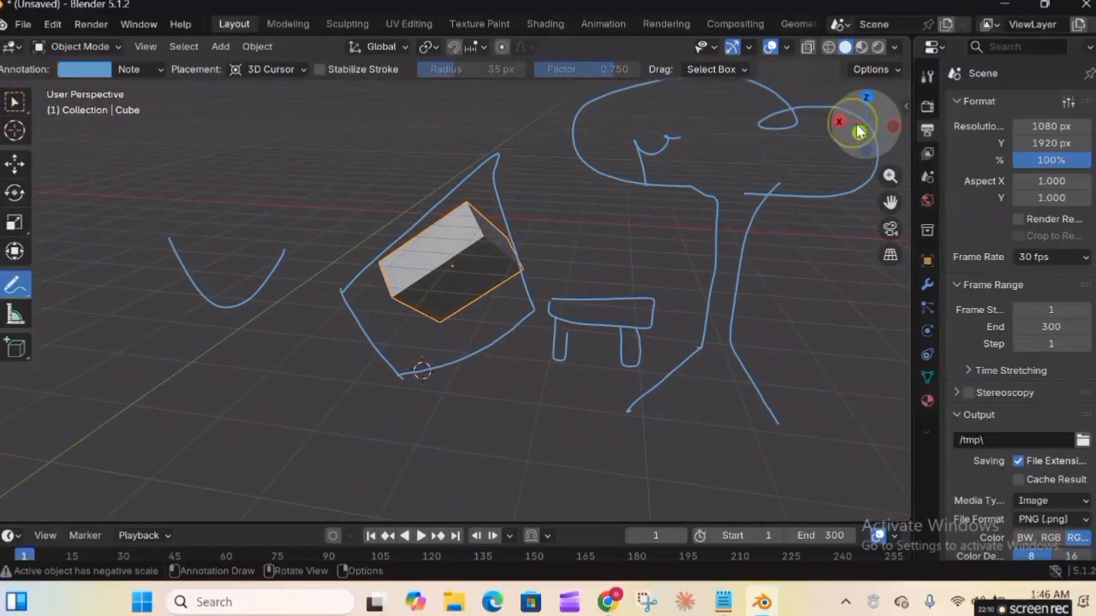
click(859, 130)
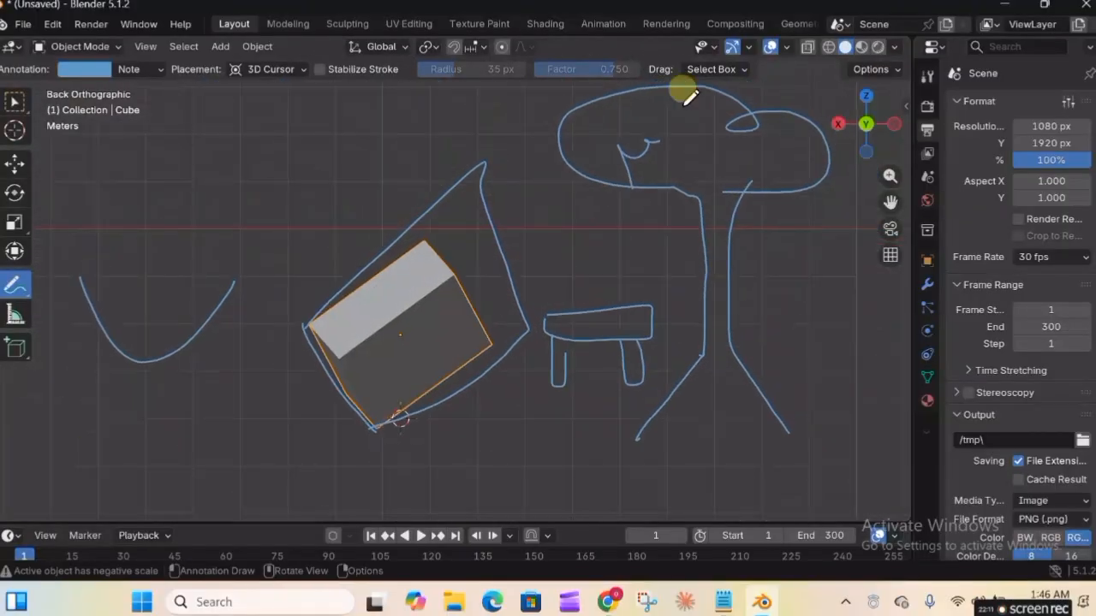
click(96, 72)
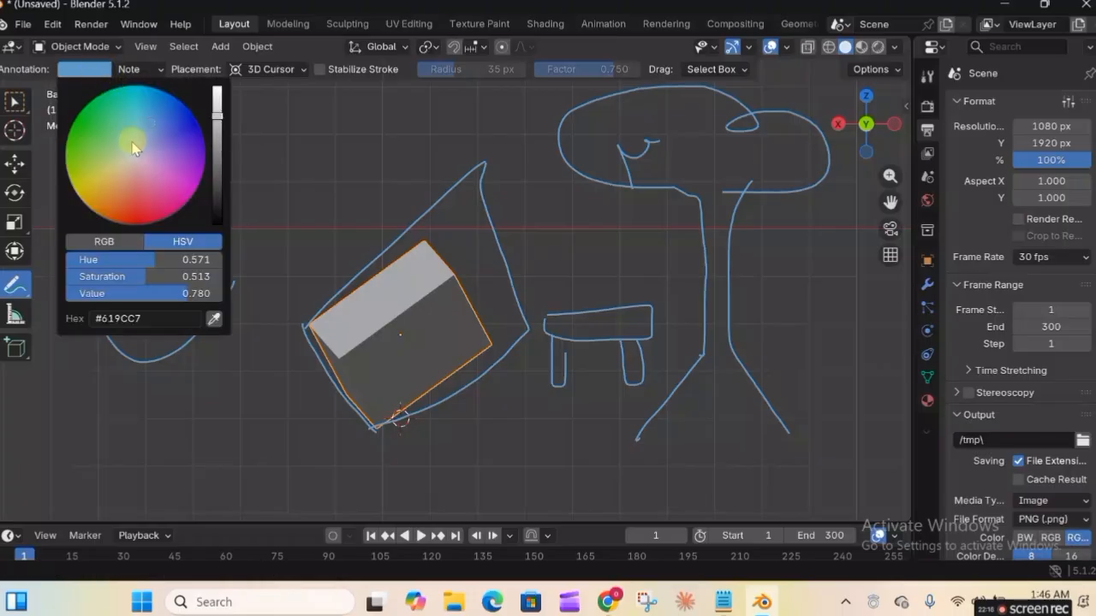
mouse_move(137, 151)
mouse_down()
mouse_move(73, 190)
mouse_move(82, 206)
mouse_move(194, 194)
mouse_move(85, 152)
mouse_up()
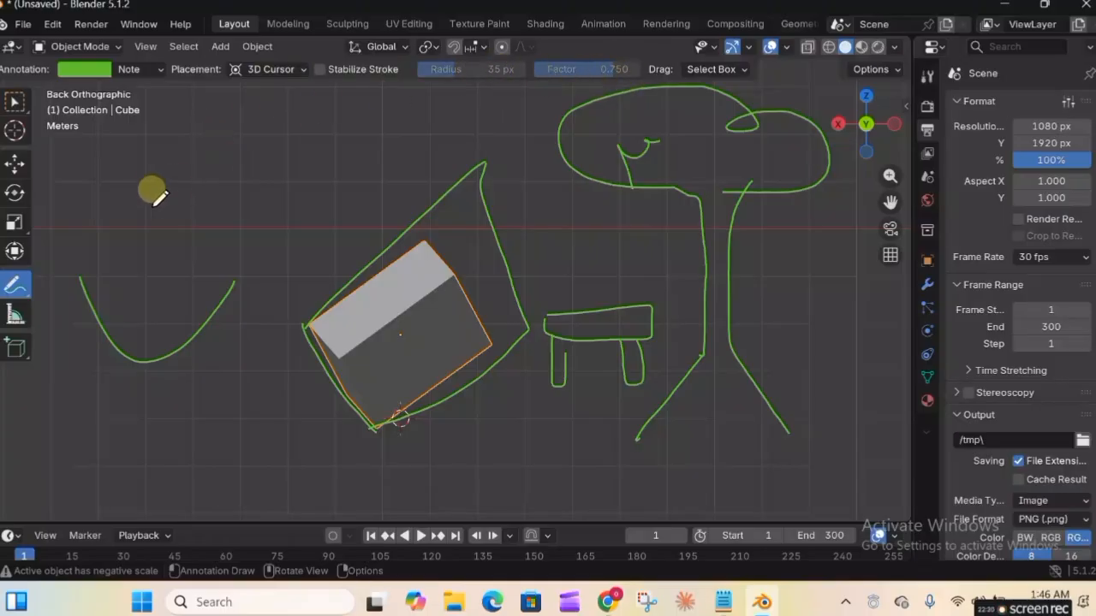
- Clear the cube's rotation and location so it is upright at the world origin
click(15, 317)
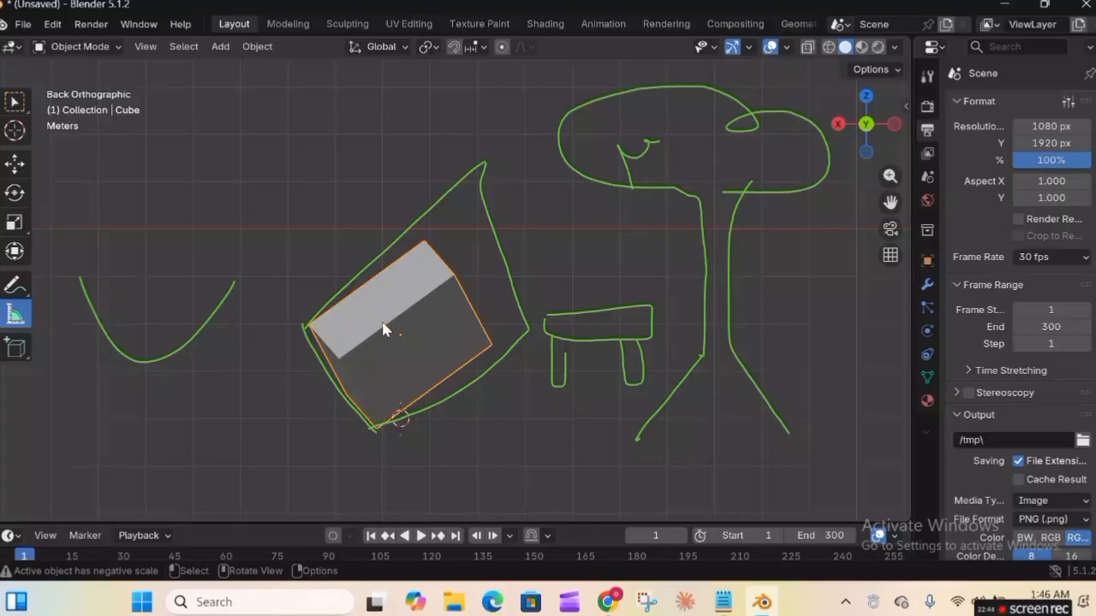
click(385, 317)
key(alt+r)
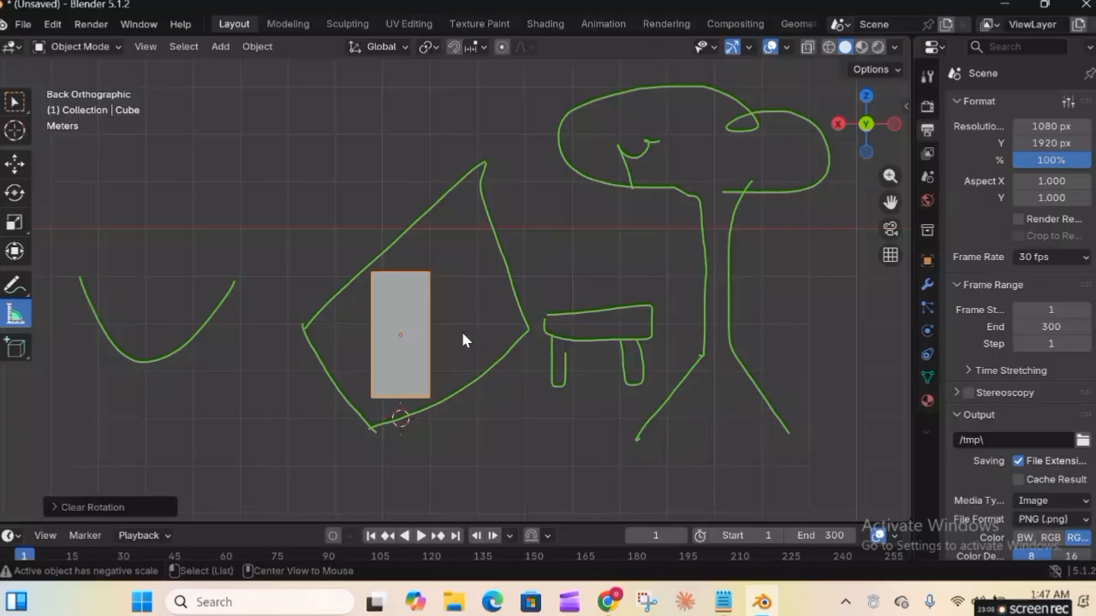
key(alt+g)
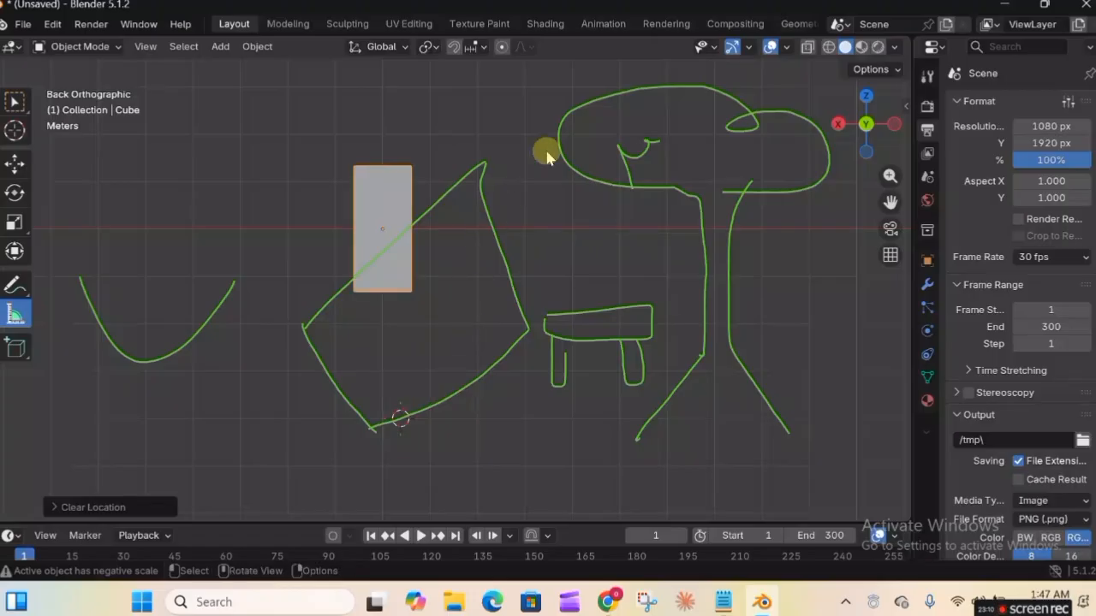
- Measure the block's height from its upper edge to its lower edge in the back orthographic view
click(836, 126)
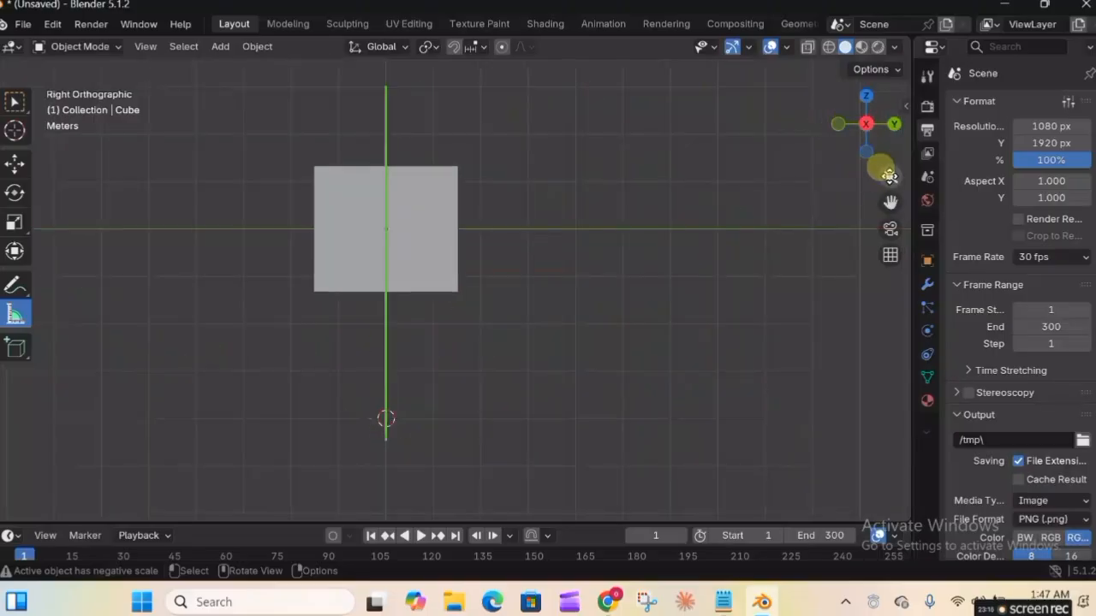
click(893, 124)
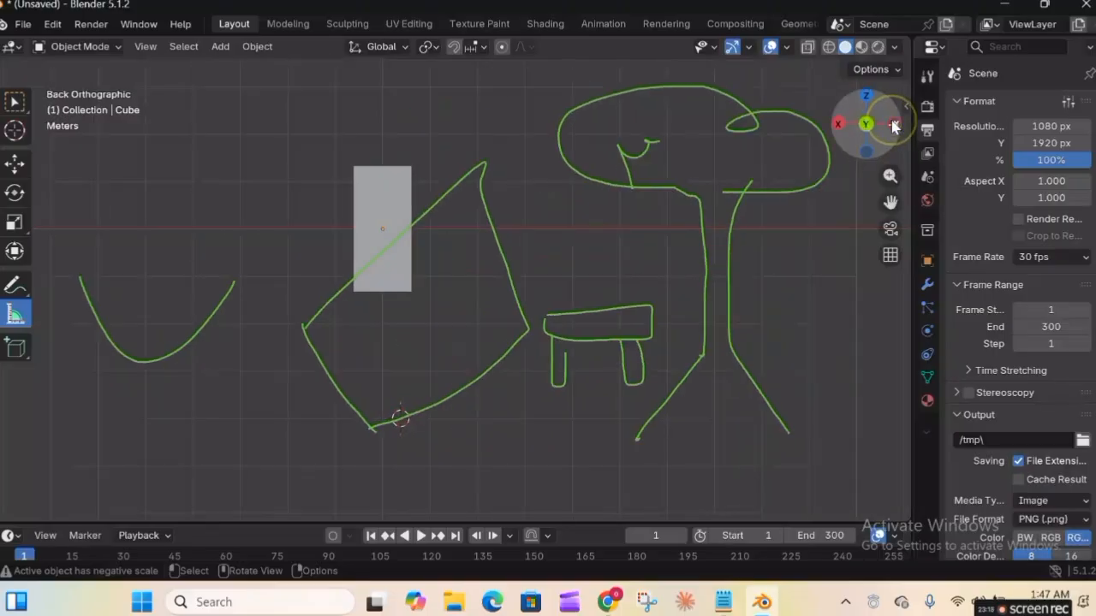
drag(888, 163, 960, 340)
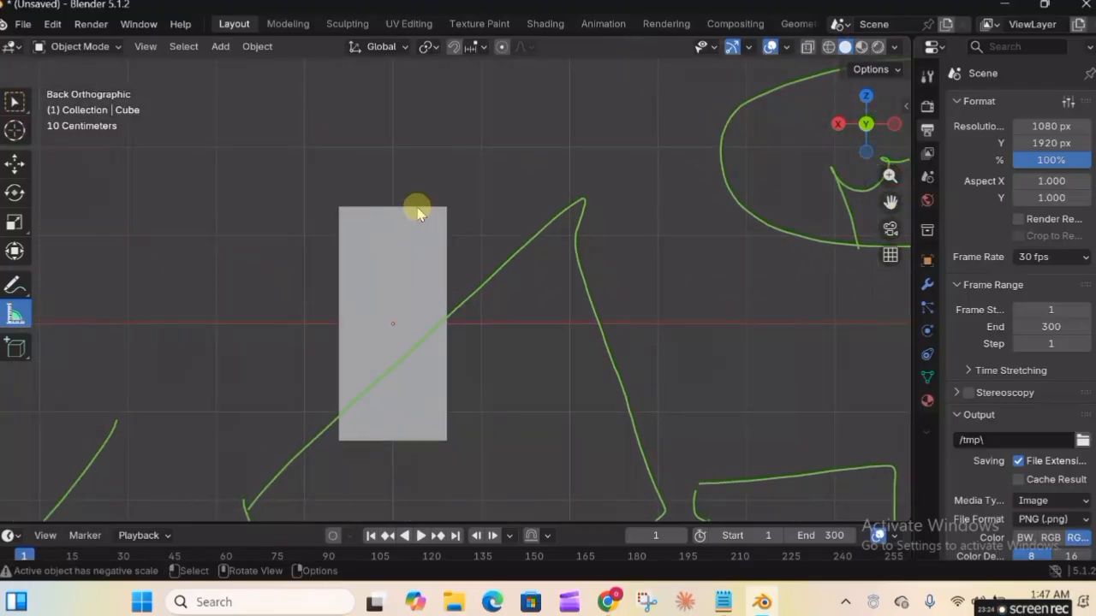
drag(418, 208, 442, 444)
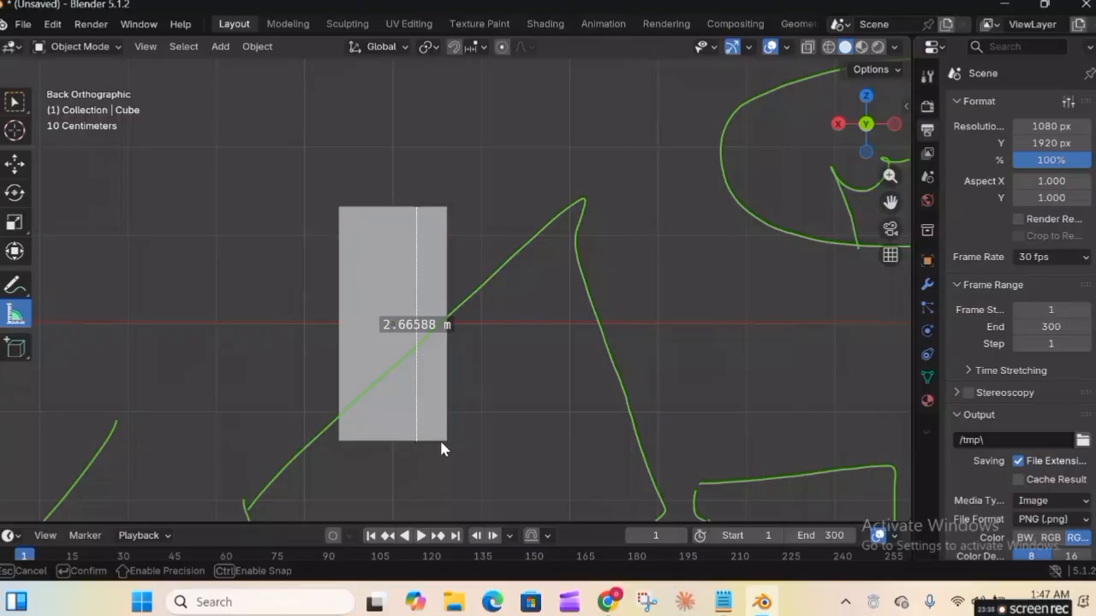
click(440, 440)
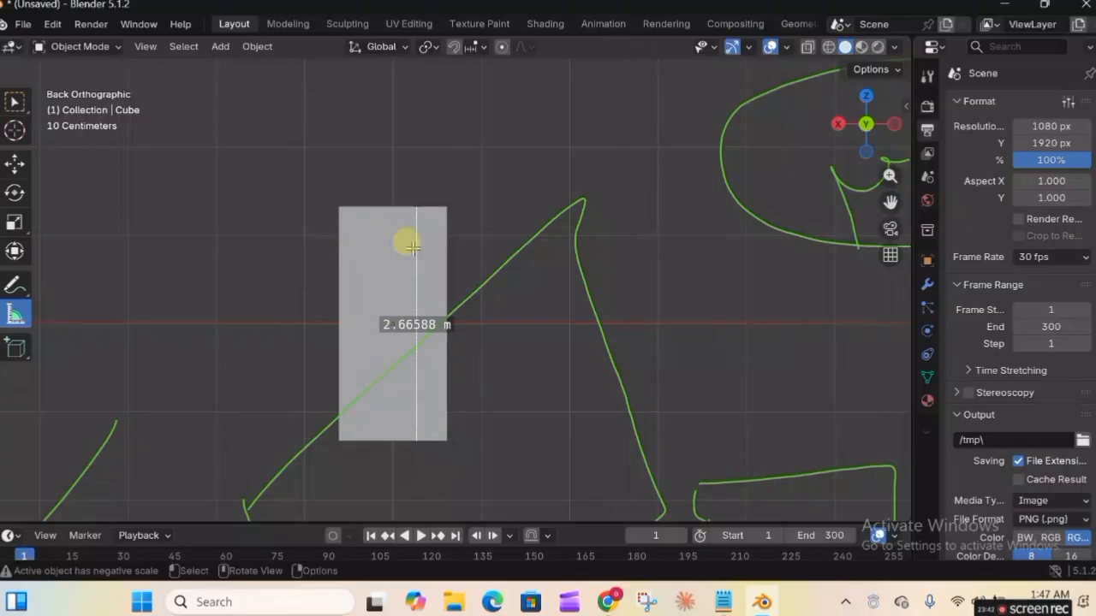
- Measure the block's width between its two vertical edges in the front orthographic view
drag(895, 121, 873, 129)
click(854, 130)
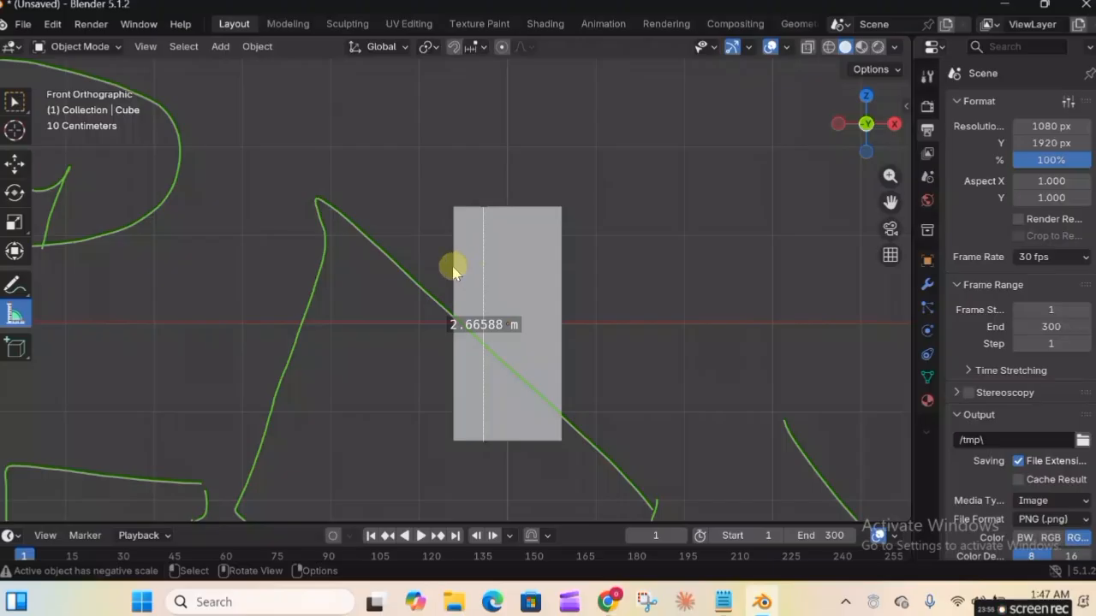
drag(453, 271, 561, 281)
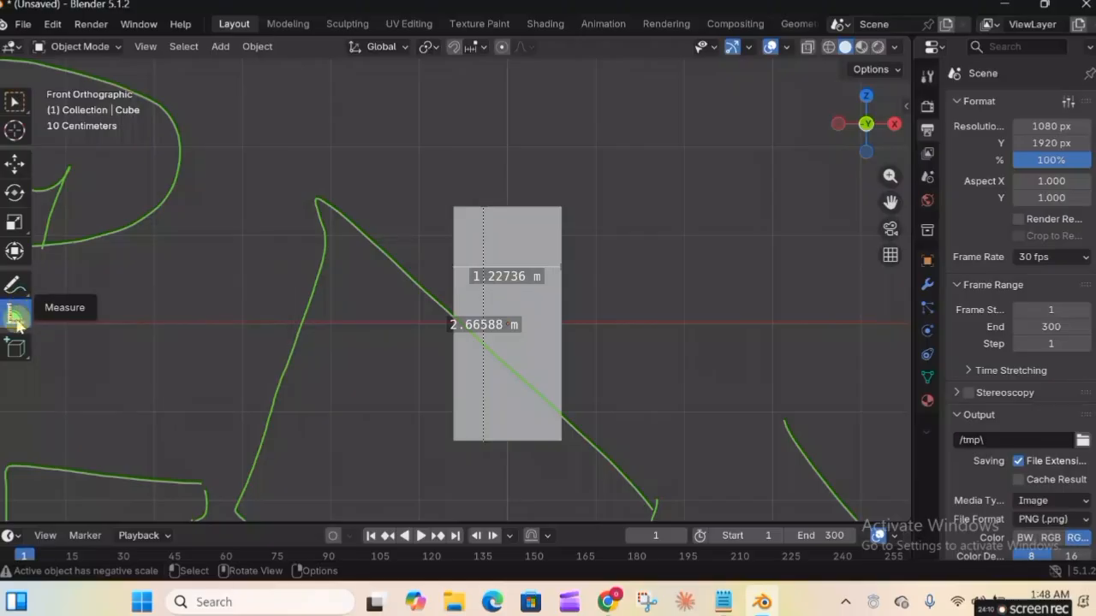
- With the Add Cube tool, draw a small cube on the tall block's positive X side in the front orthographic view
click(17, 348)
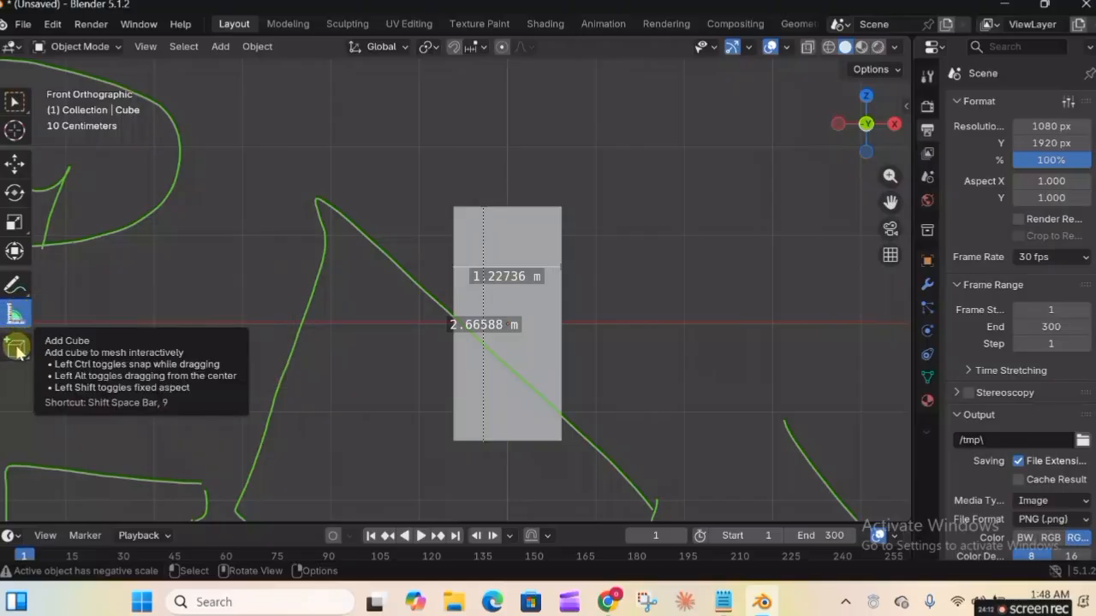
click(17, 348)
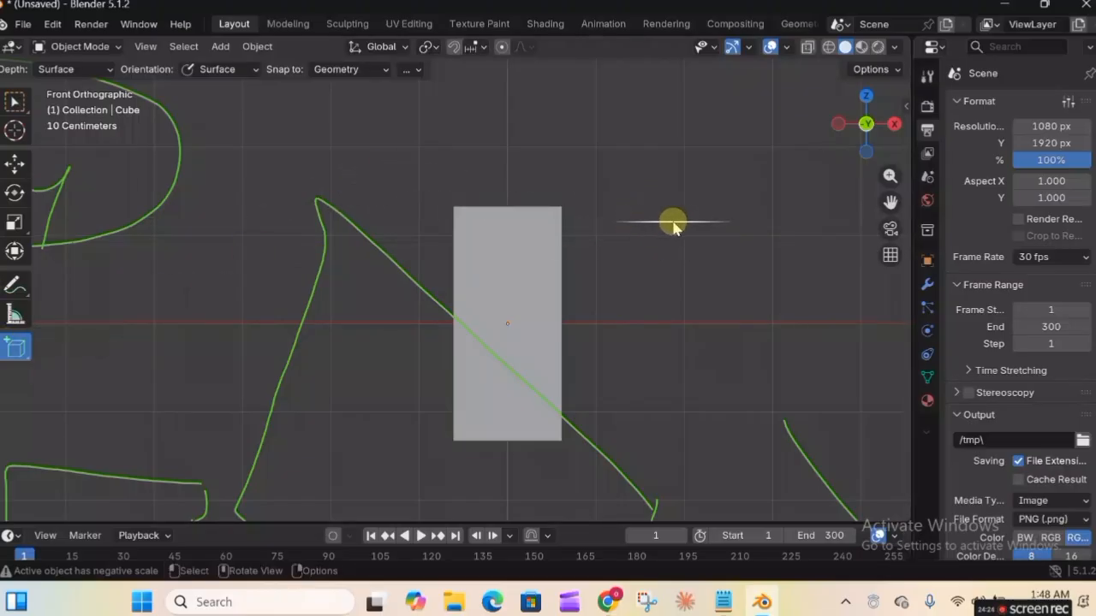
drag(595, 234, 691, 330)
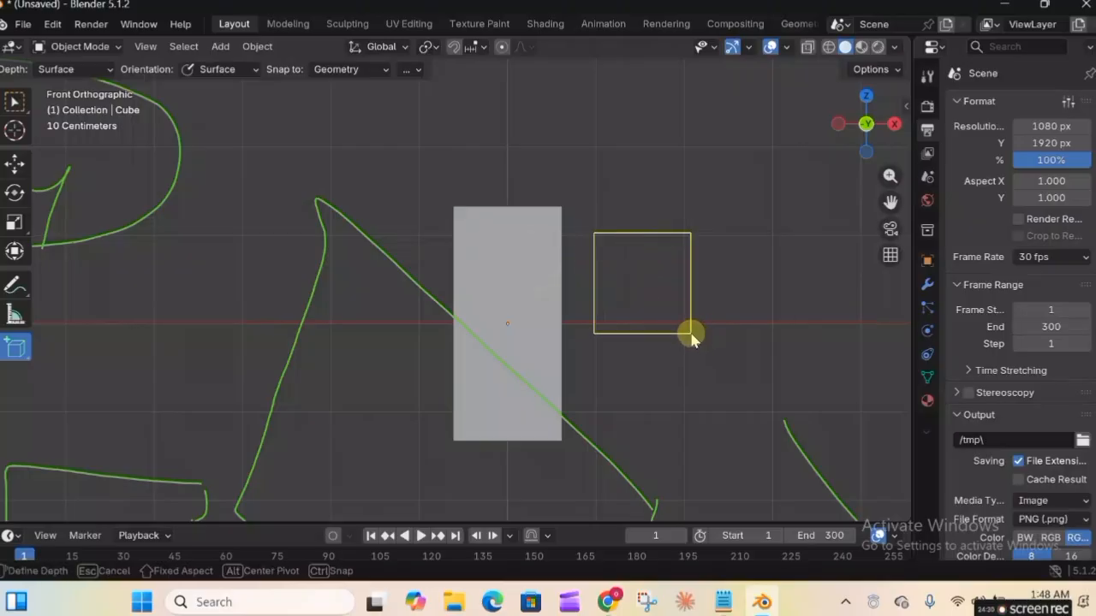
click(692, 333)
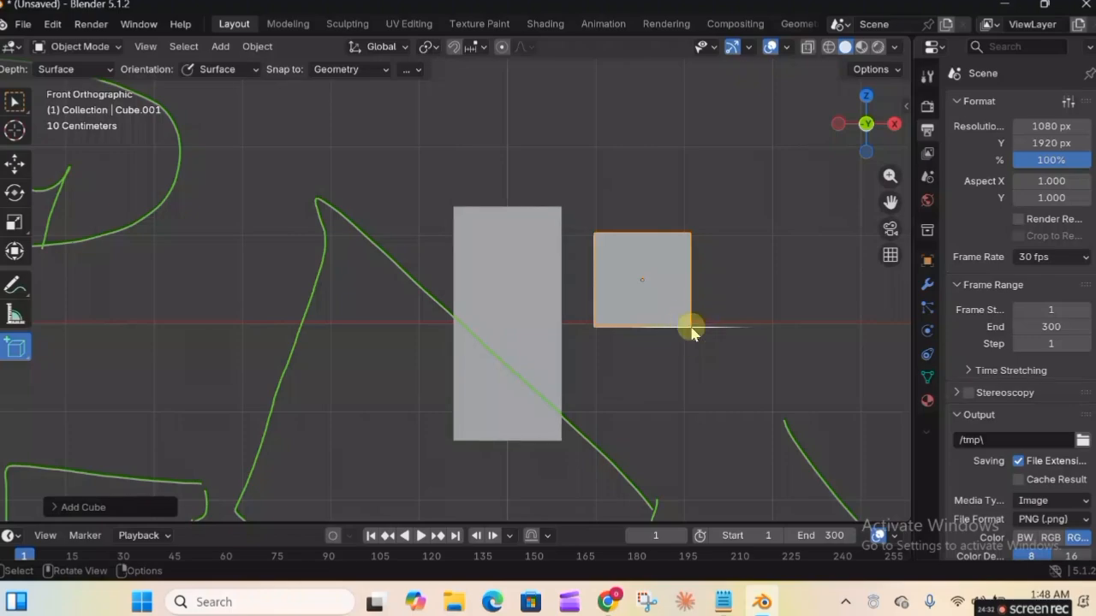
- In the back orthographic view, draw four more cubes: three on the tall block's negative X side and one below the first small cube
mouse_move(867, 123)
mouse_down()
mouse_move(854, 136)
mouse_move(870, 118)
mouse_up()
click(863, 120)
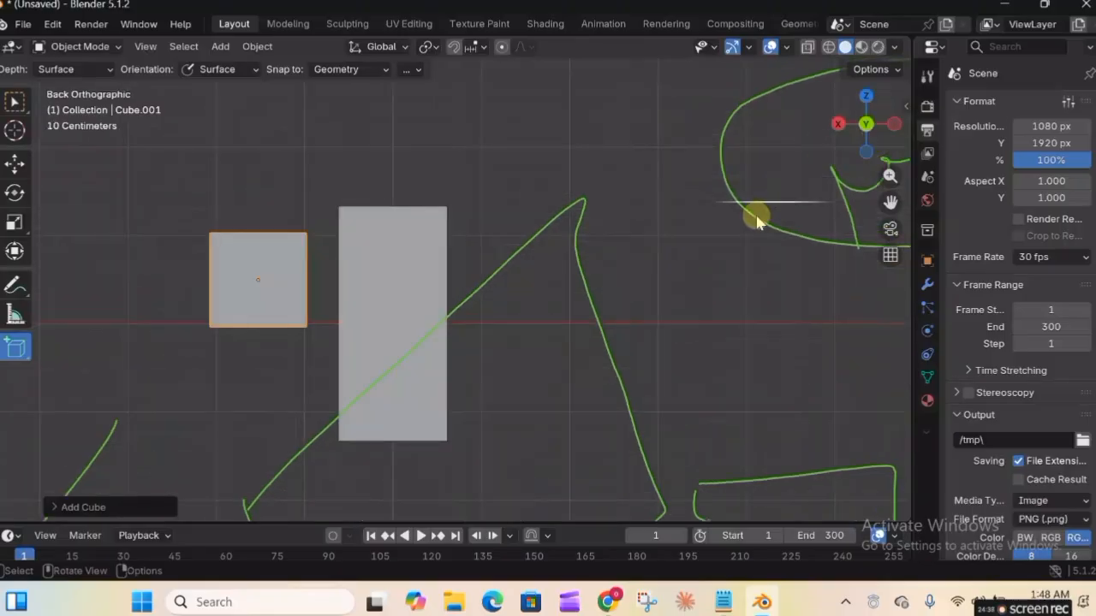
drag(672, 278, 768, 319)
click(692, 374)
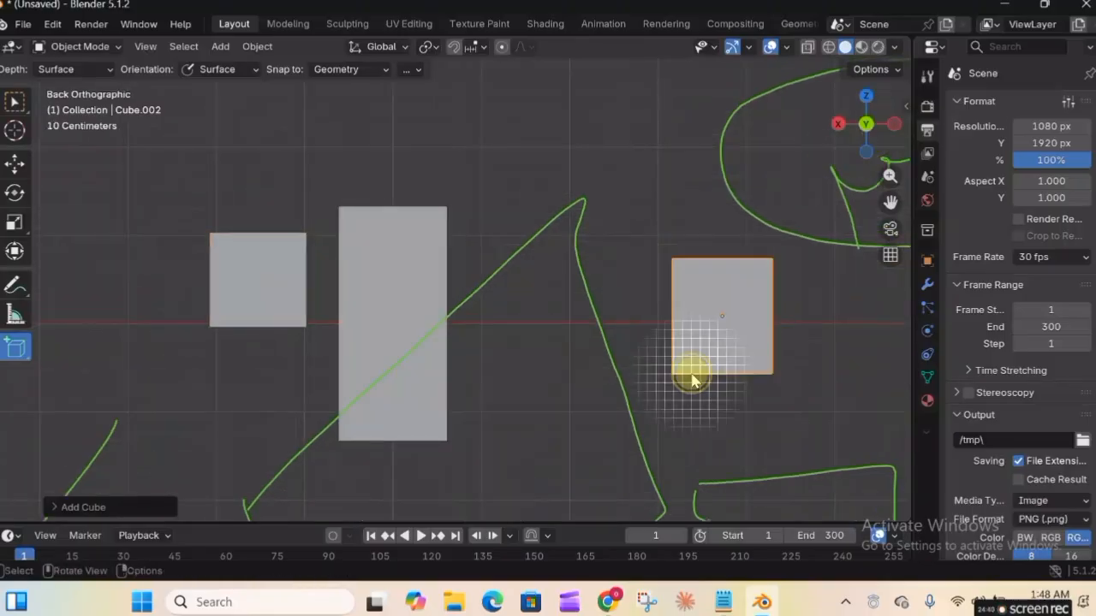
drag(538, 98, 654, 172)
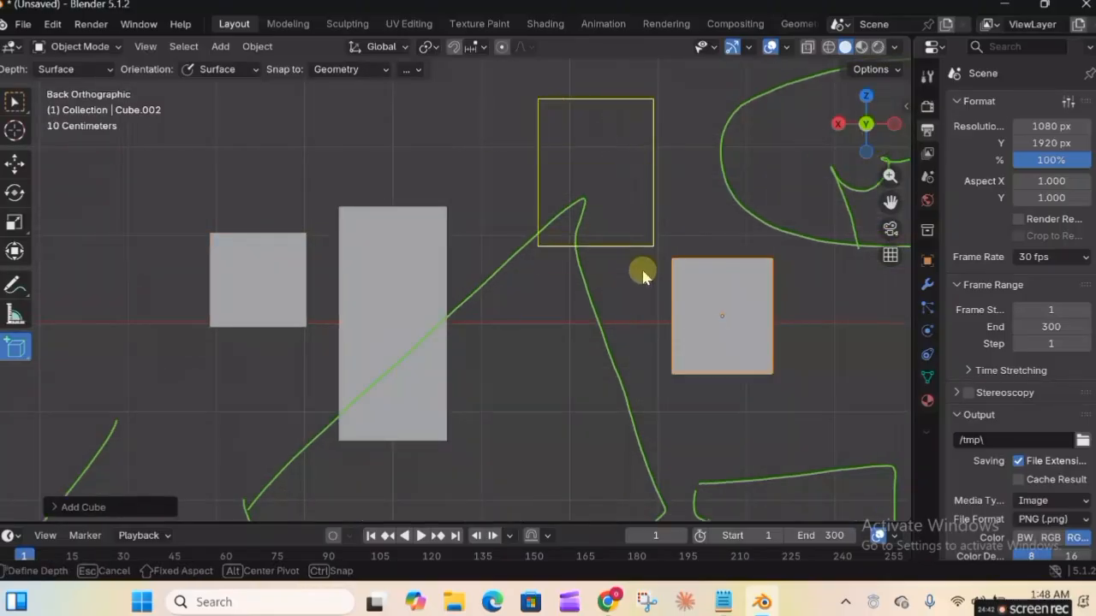
click(643, 271)
mouse_move(481, 353)
mouse_down()
mouse_move(538, 509)
mouse_move(598, 515)
mouse_up()
click(603, 506)
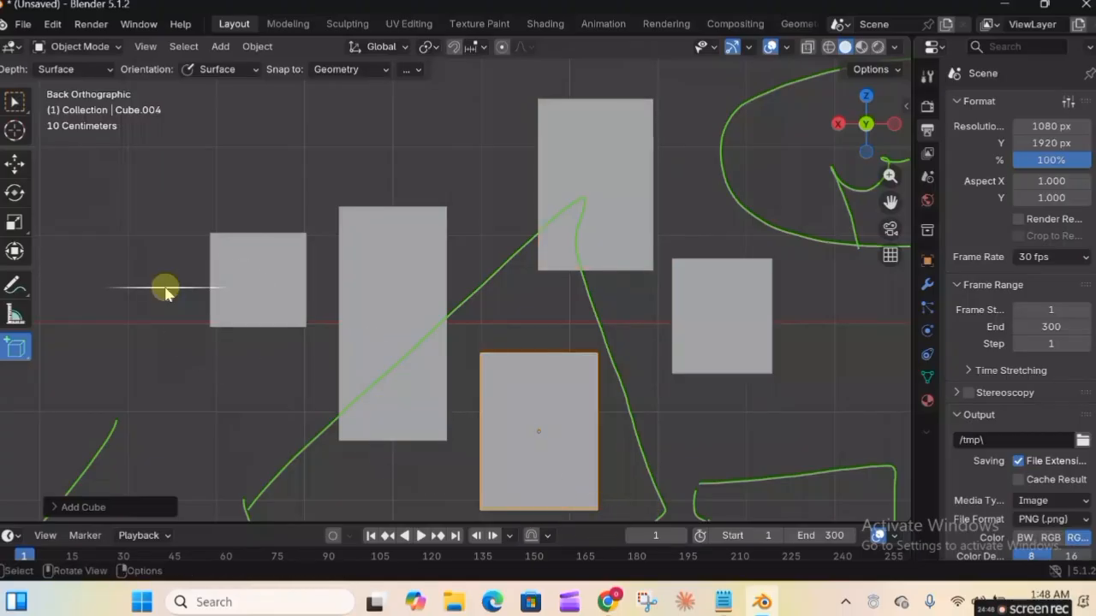
drag(150, 364, 261, 454)
click(277, 519)
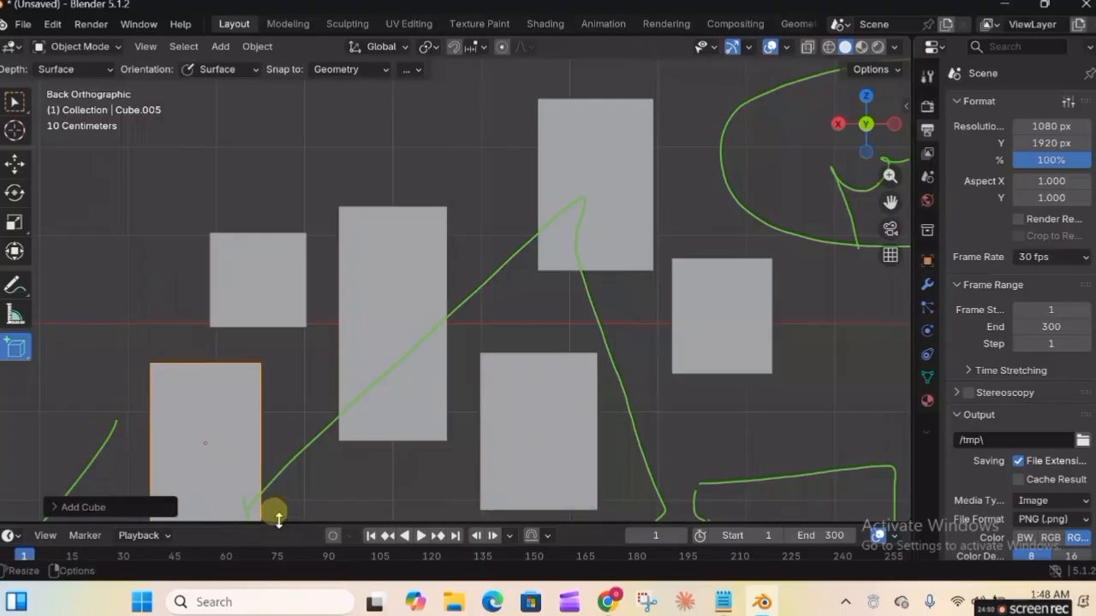
- Return to the front orthographic view of the cubes and activate the Select Box tool
mouse_move(861, 123)
mouse_down()
mouse_move(899, 130)
mouse_move(868, 122)
mouse_up()
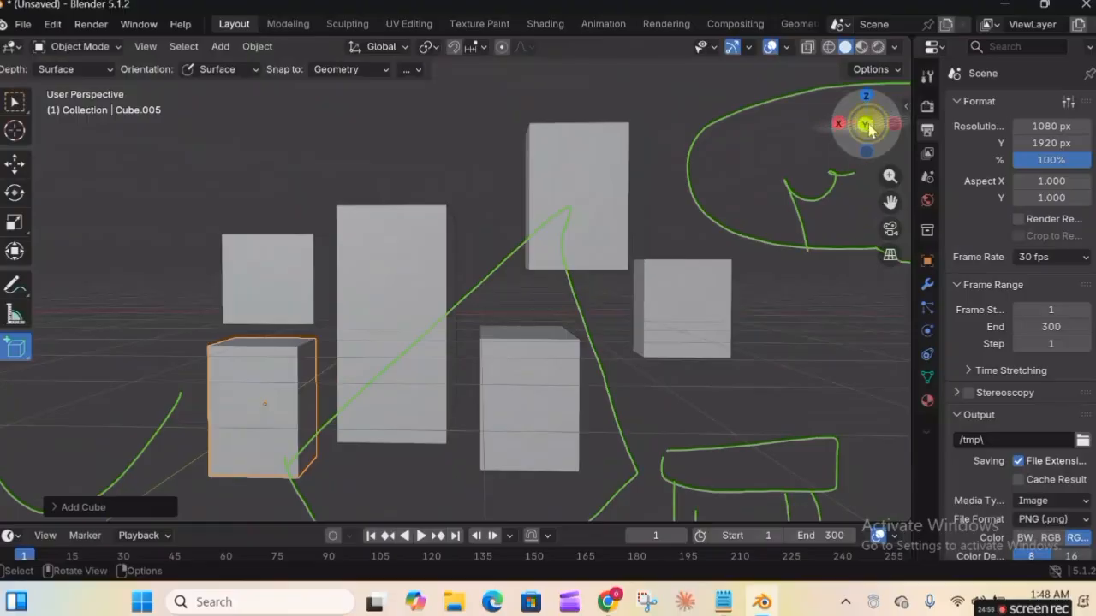
click(868, 123)
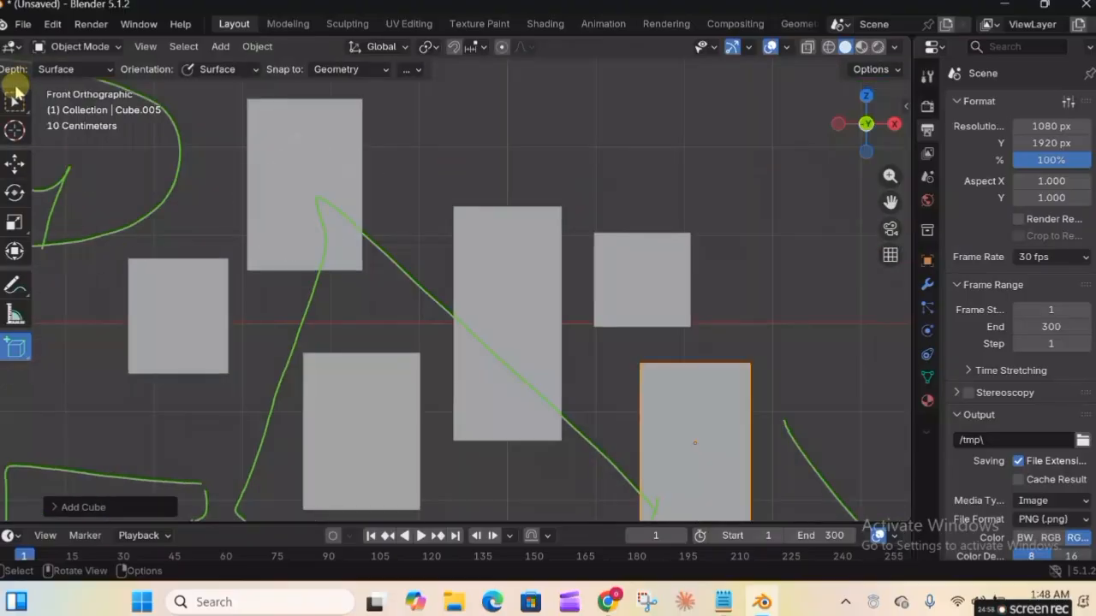
click(14, 100)
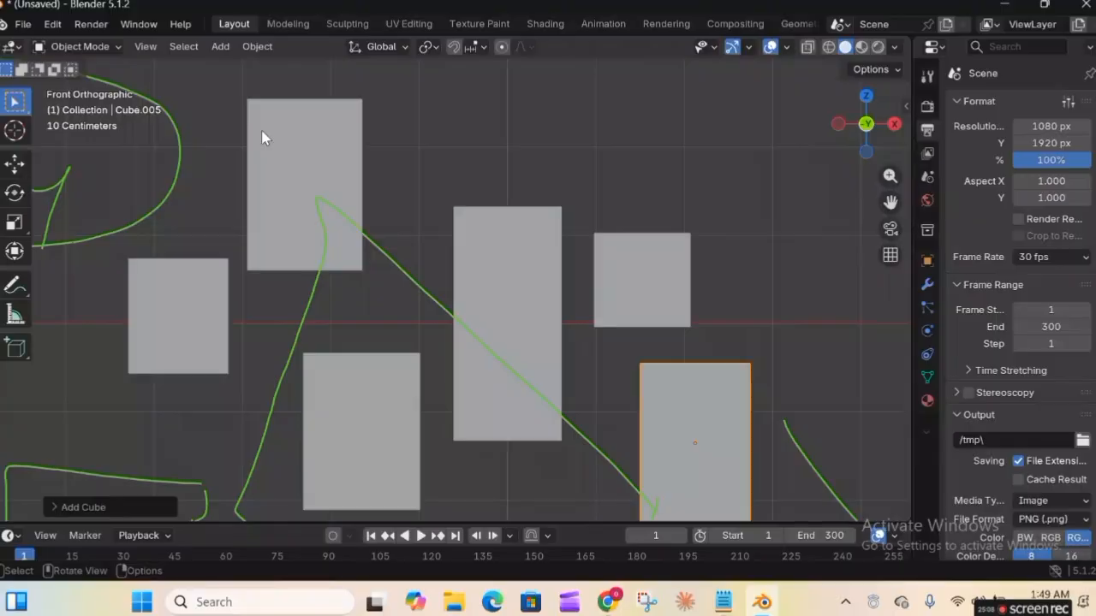
click(23, 26)
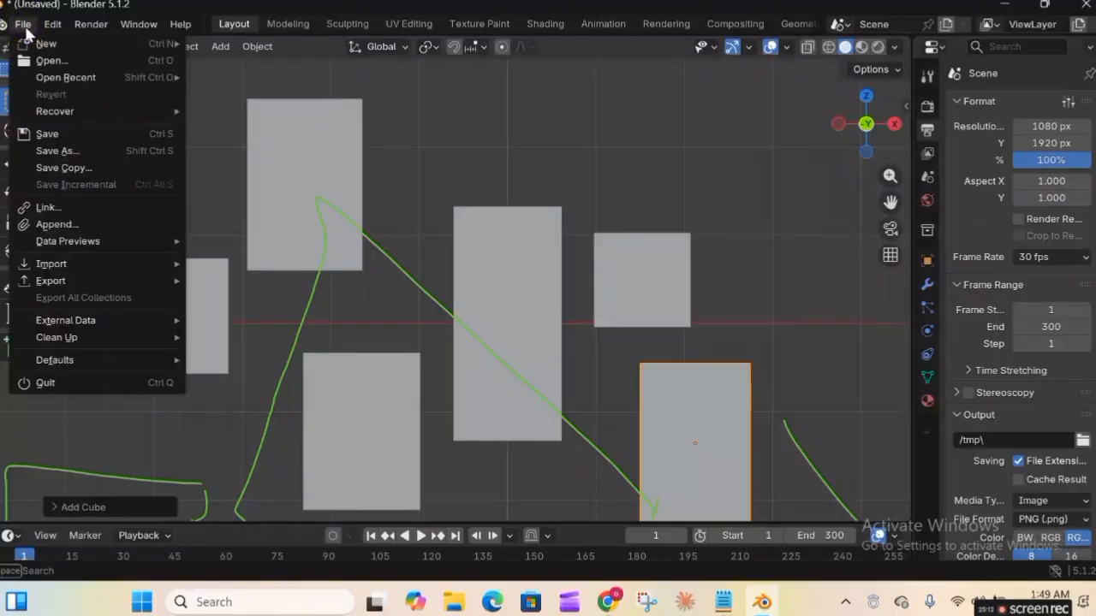
mouse_move(49, 31)
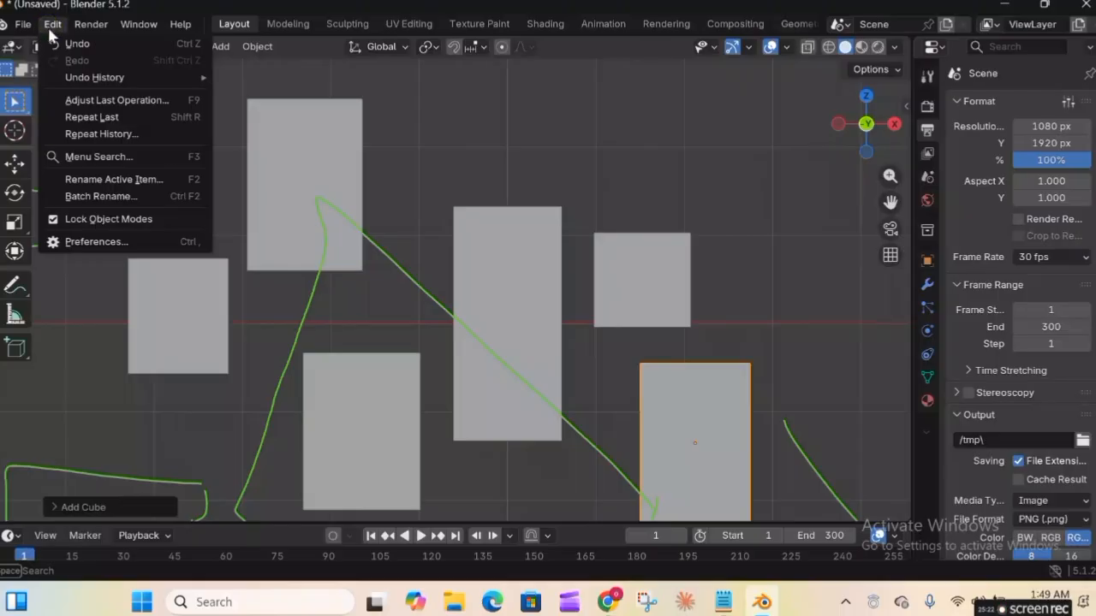
- In the Interface preferences, set the resolution scale to 1.09
click(90, 242)
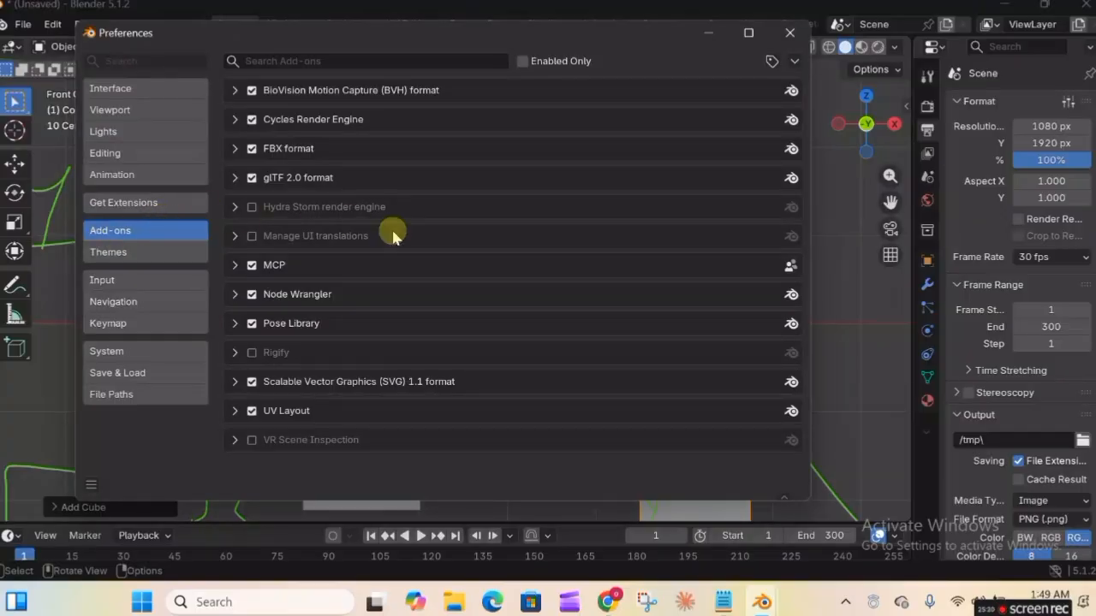
click(155, 83)
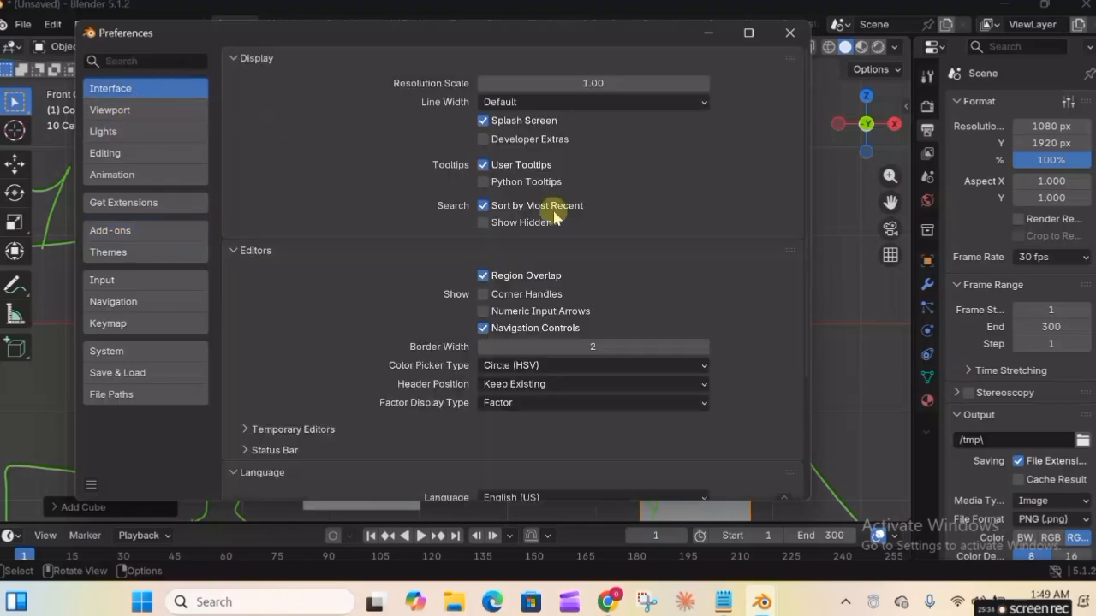
click(584, 165)
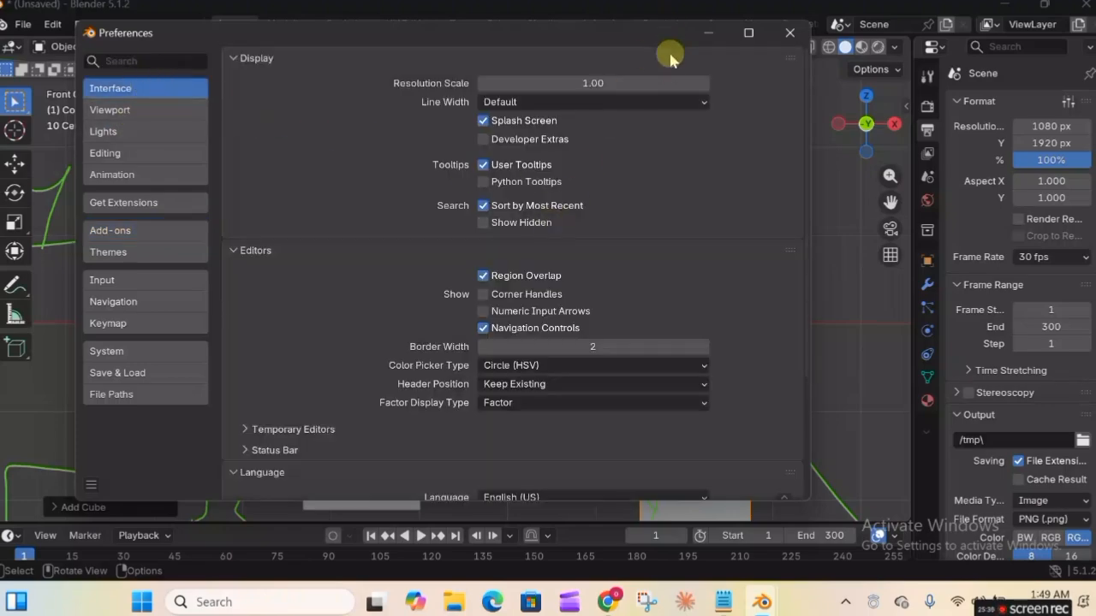
mouse_move(636, 83)
mouse_down()
mouse_move(974, 83)
mouse_move(462, 83)
mouse_move(770, 83)
mouse_move(631, 83)
mouse_up()
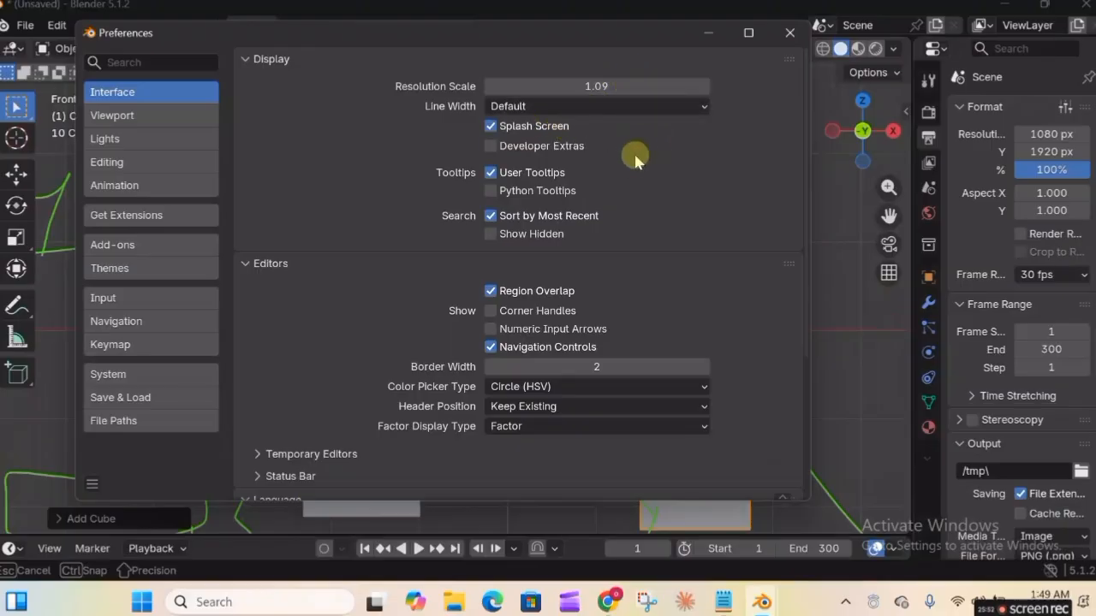
- Look through the editor and language options in the Interface preferences and the Keymap preferences, then close the Preferences window
scroll(636, 159, down, 1)
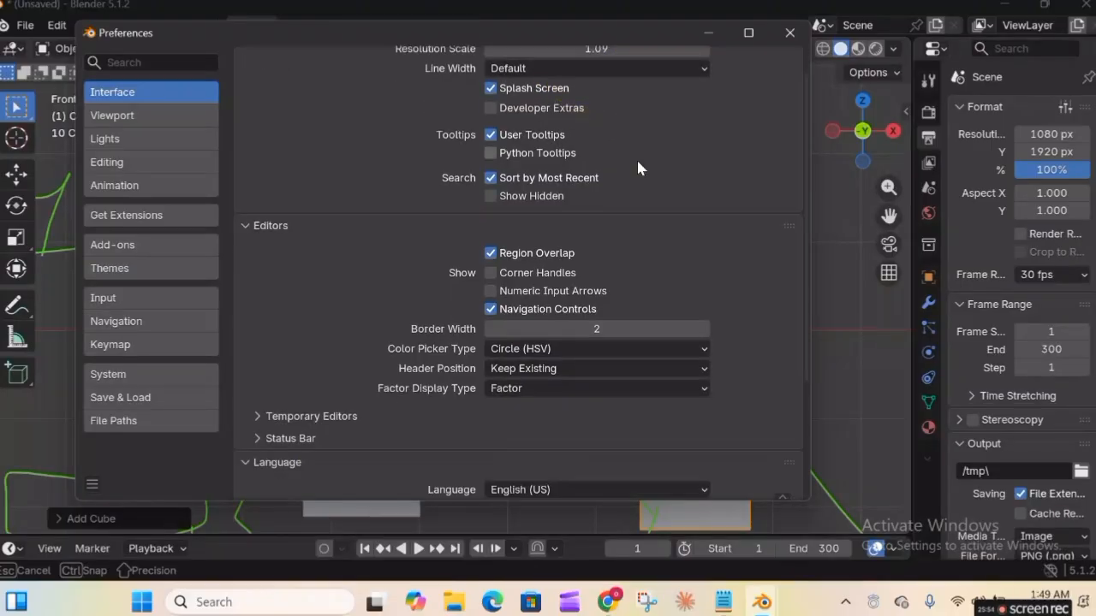
scroll(638, 167, down, 1)
scroll(638, 168, down, 1)
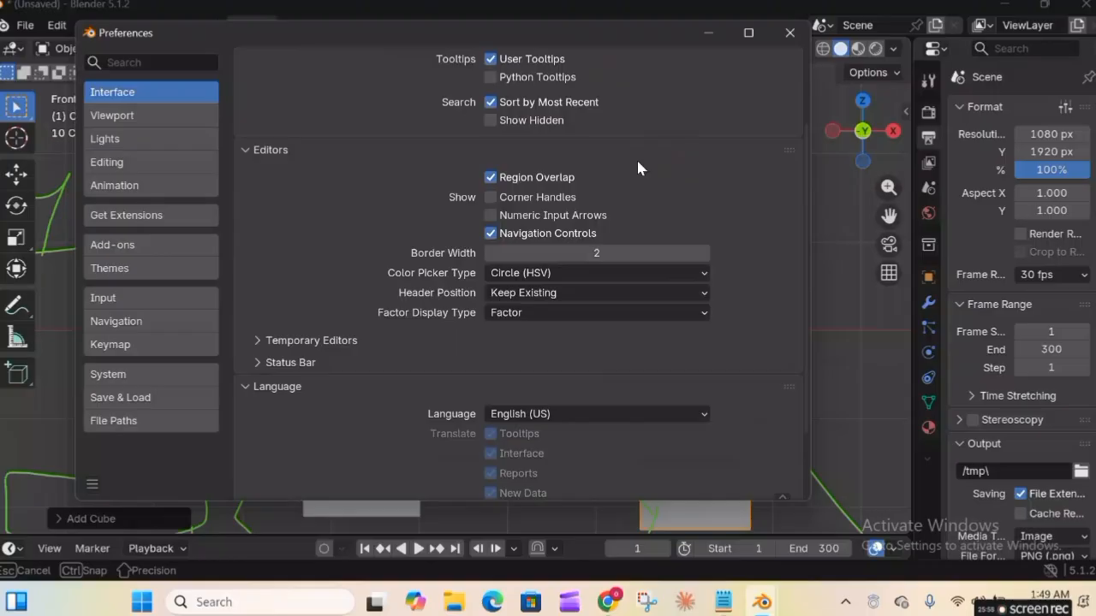
scroll(638, 162, down, 2)
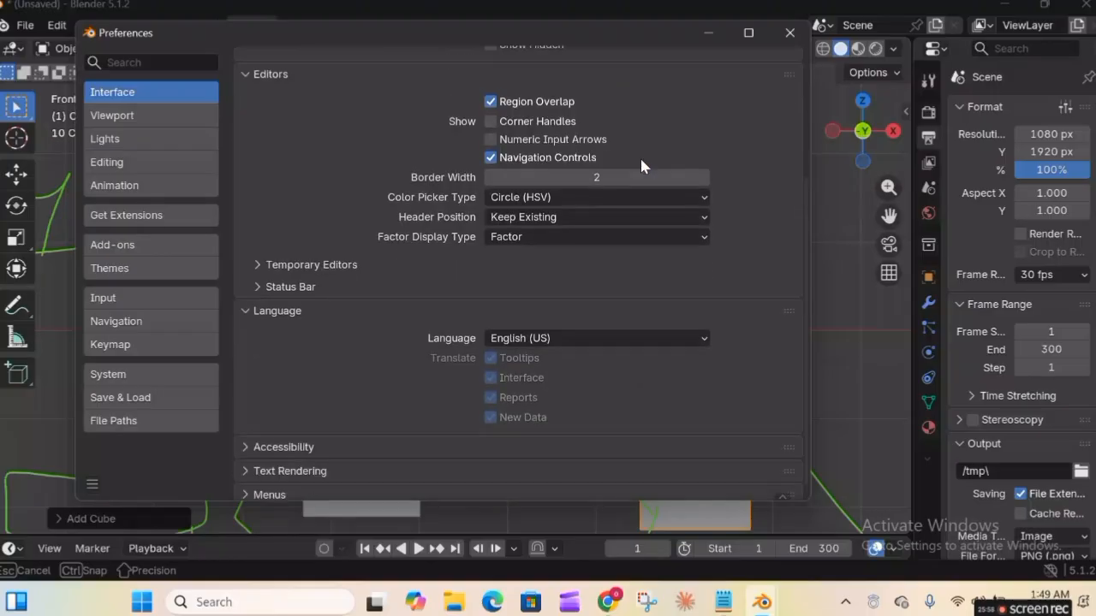
click(110, 344)
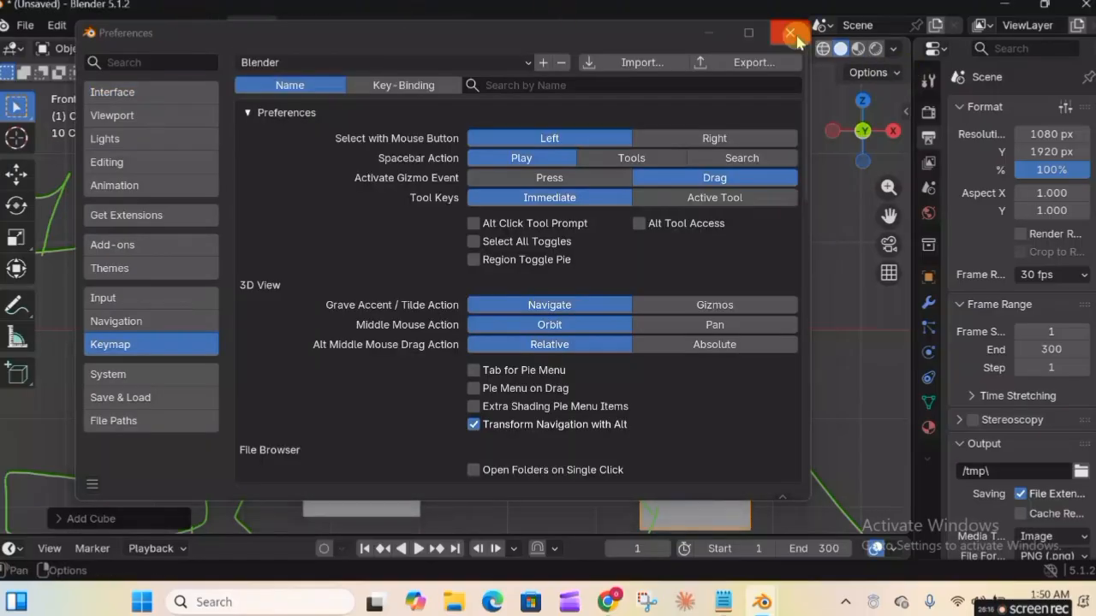
click(789, 34)
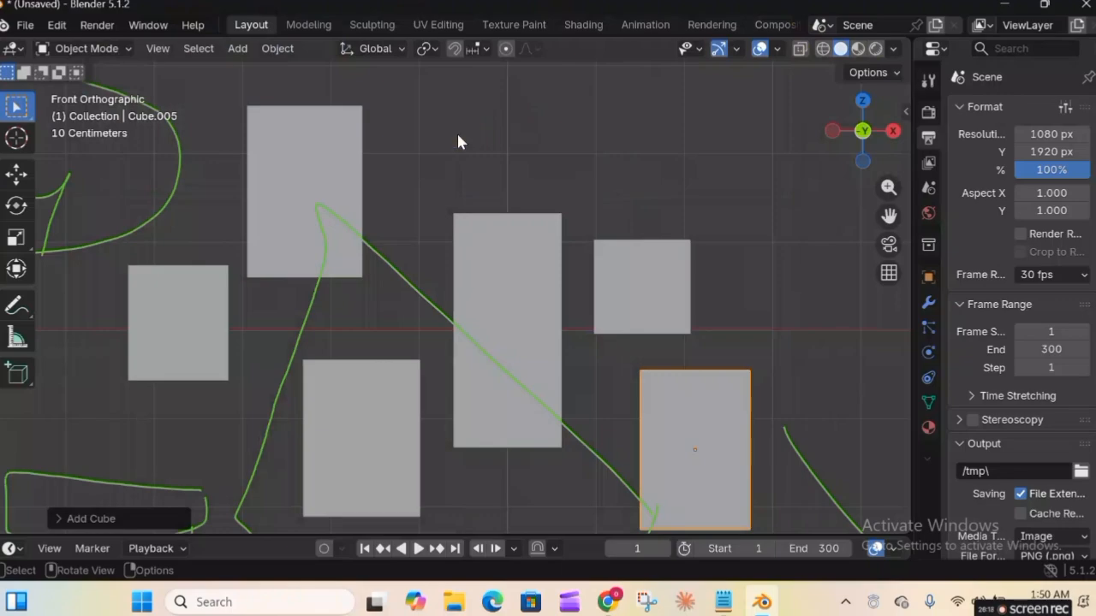
- Delete all the cubes and erase the large pointed annotation outline in the middle of the front view
key(a)
key(Delete)
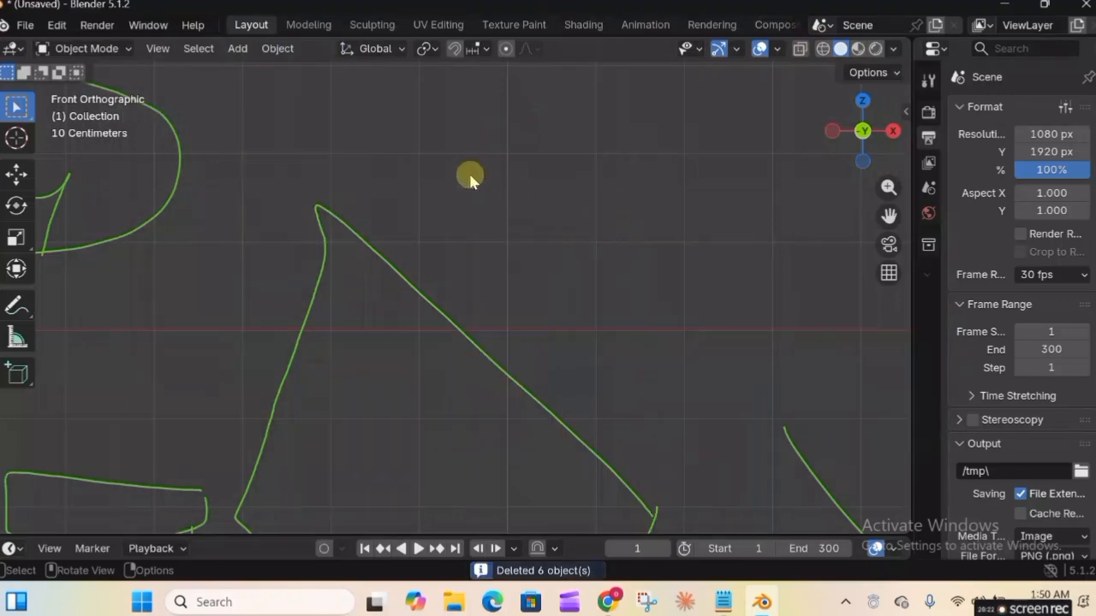
drag(888, 186, 887, 171)
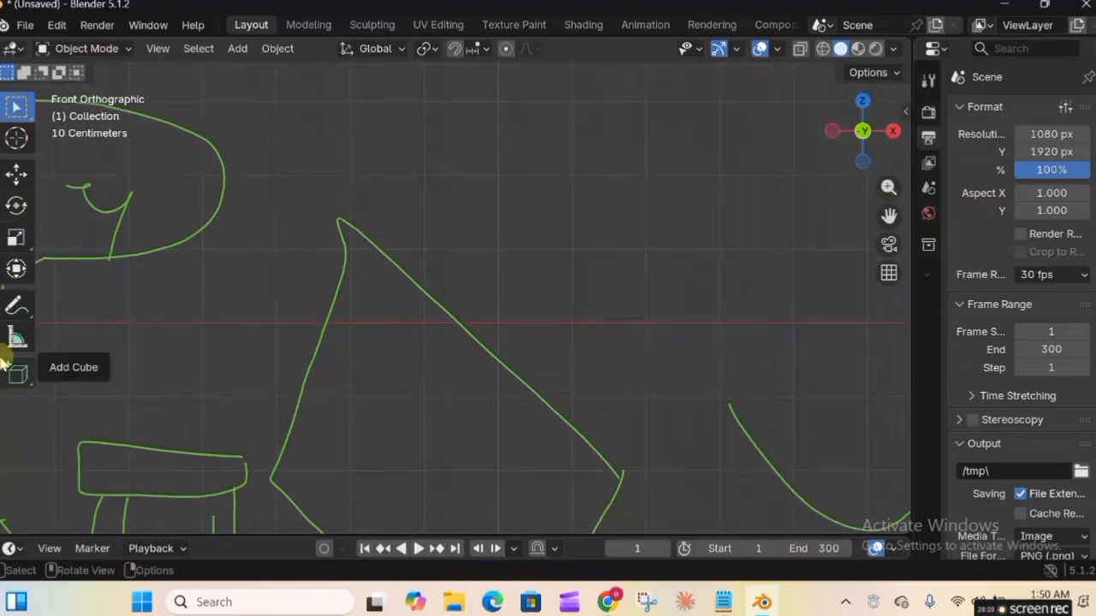
click(13, 304)
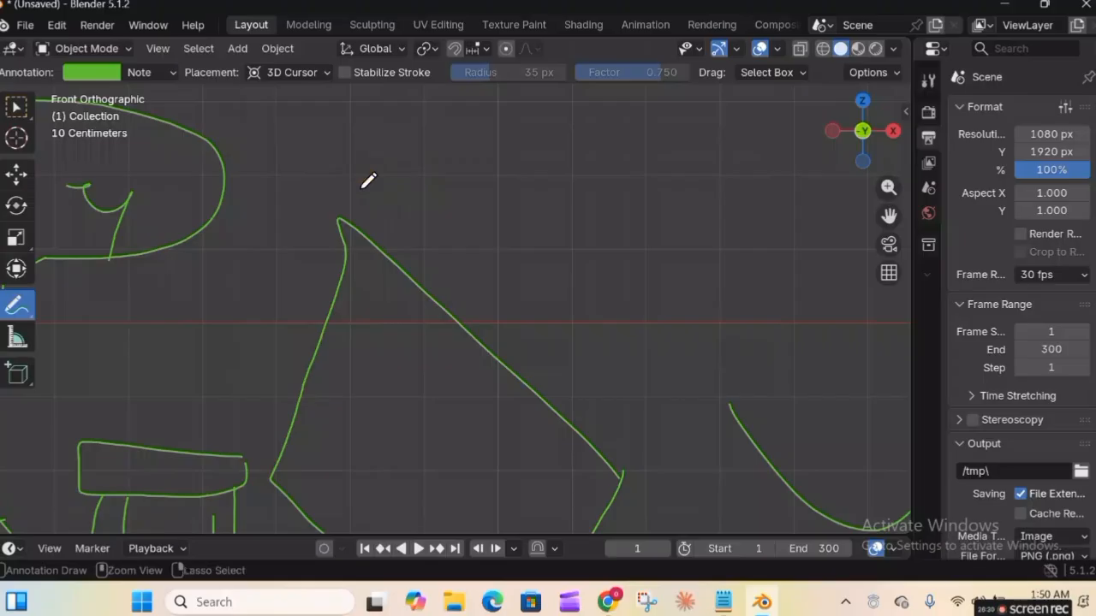
mouse_move(368, 181)
right_down()
mouse_move(360, 176)
mouse_move(348, 226)
mouse_move(375, 233)
mouse_move(418, 299)
mouse_move(394, 249)
mouse_move(557, 397)
mouse_move(641, 455)
mouse_move(766, 360)
mouse_move(749, 395)
mouse_move(744, 387)
mouse_move(814, 502)
mouse_move(910, 499)
mouse_move(881, 477)
mouse_move(594, 450)
mouse_move(605, 482)
mouse_move(569, 558)
mouse_move(362, 249)
mouse_move(279, 457)
mouse_move(311, 512)
mouse_move(213, 485)
mouse_move(237, 462)
mouse_move(85, 453)
right_up()
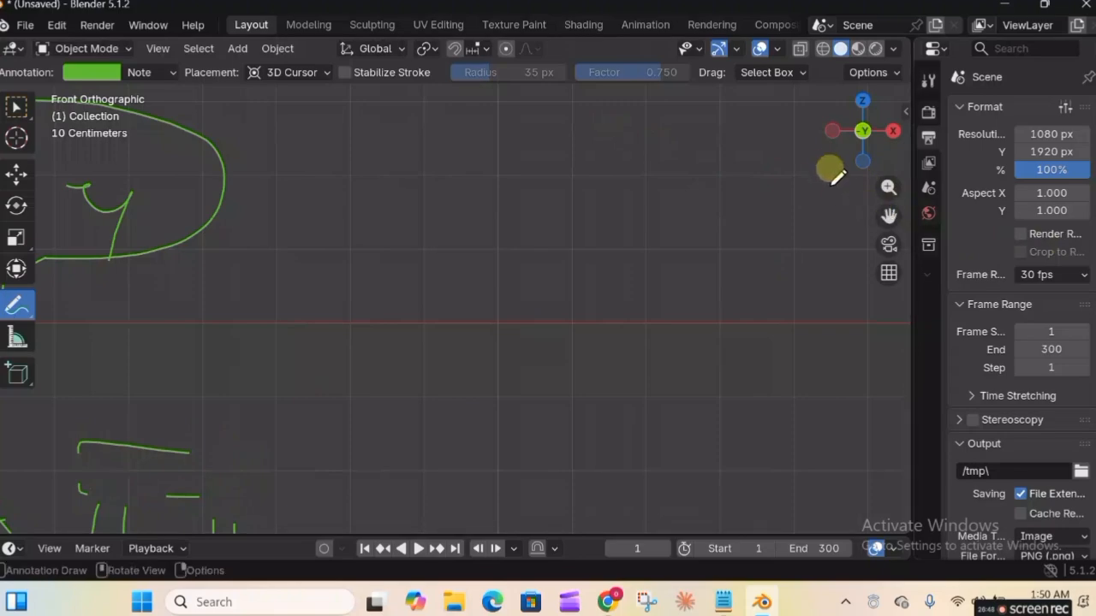
- Enable Stabilize Stroke for the Annotate tool with a radius of 82 px and a factor of 0.891
click(345, 72)
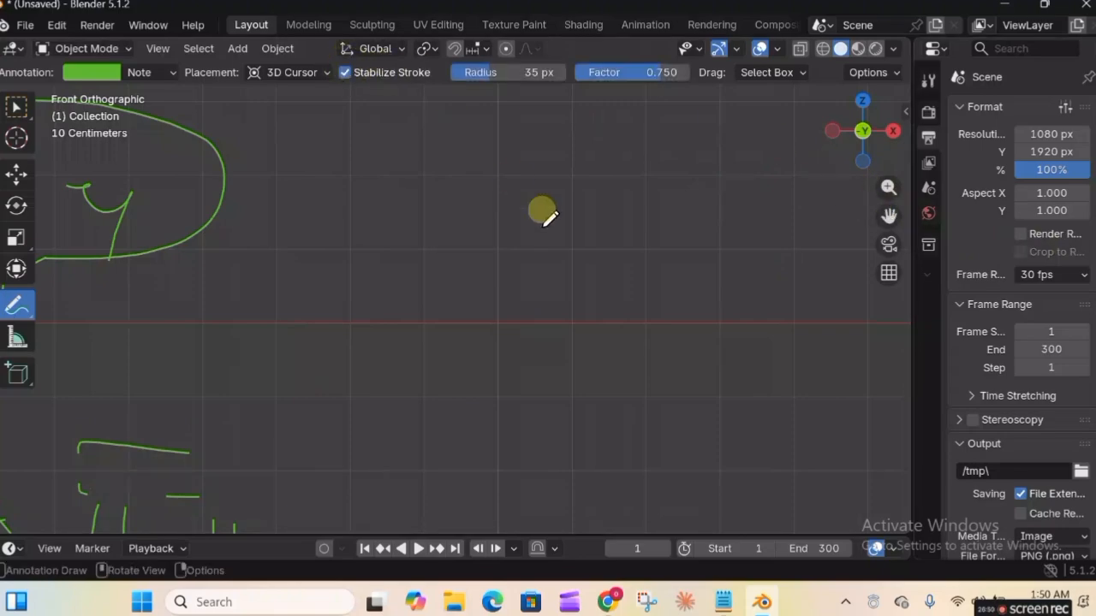
drag(482, 72, 535, 72)
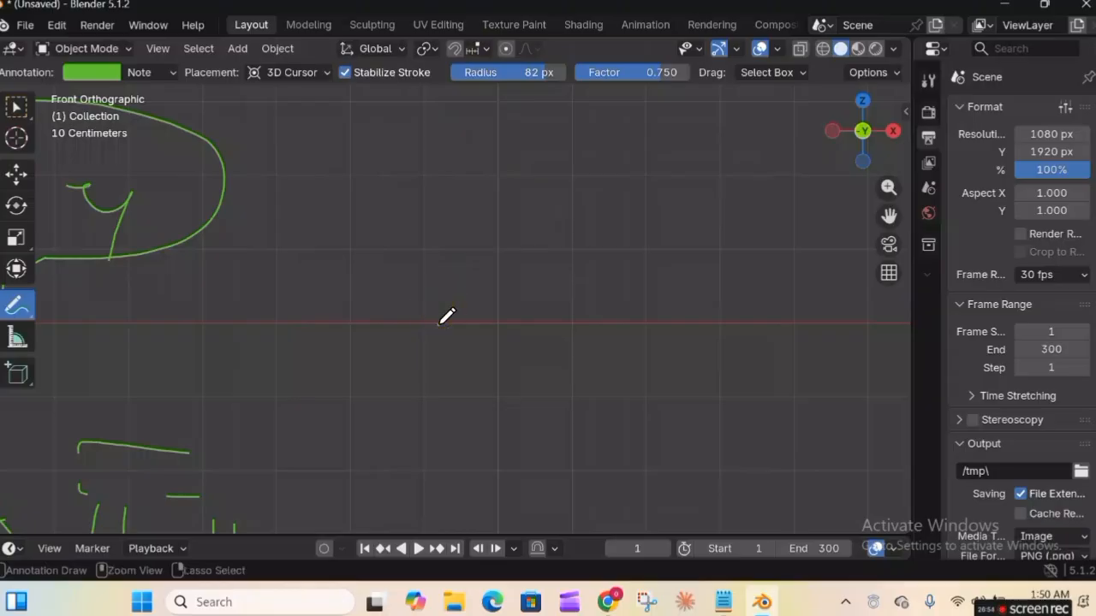
drag(602, 72, 638, 72)
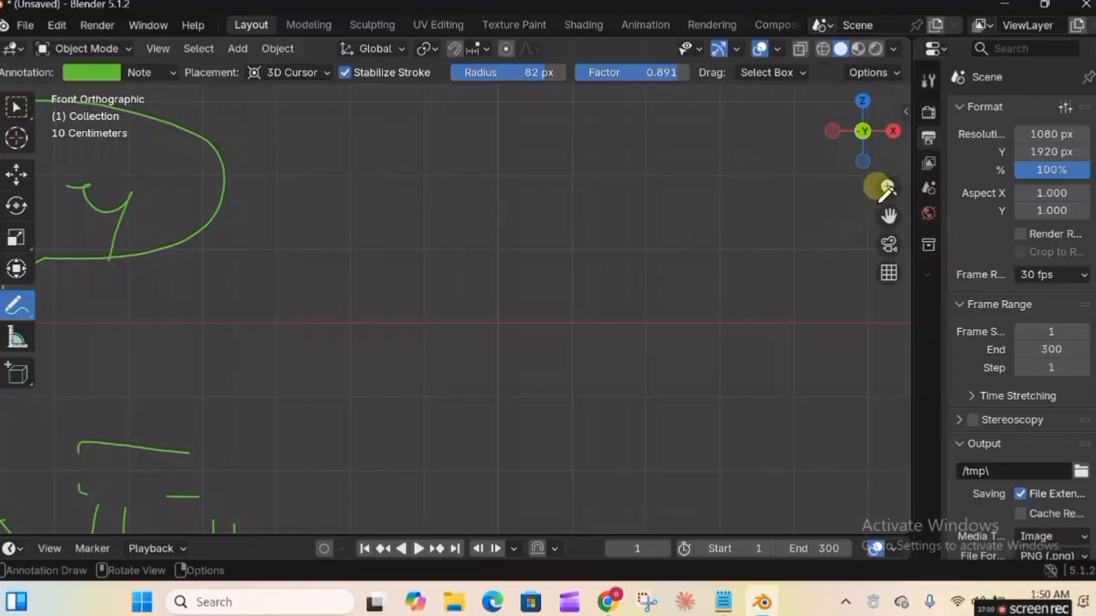
- Erase all the remaining annotation strokes, including the tree and table drawings, and activate the Select Box tool
drag(886, 187, 886, 197)
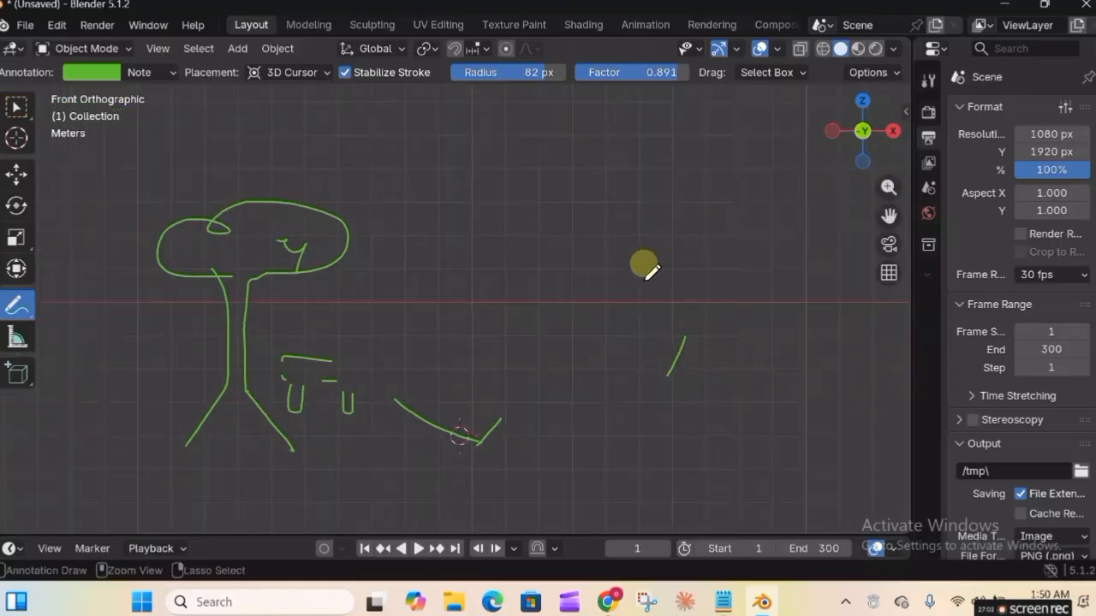
mouse_move(681, 312)
ctrl+mouse_down()
mouse_move(653, 390)
mouse_move(464, 420)
mouse_move(472, 428)
mouse_move(402, 385)
mouse_move(465, 443)
mouse_move(346, 367)
mouse_move(343, 389)
mouse_move(297, 320)
mouse_move(306, 359)
mouse_move(299, 326)
mouse_move(286, 426)
mouse_move(252, 377)
mouse_move(241, 294)
mouse_move(254, 264)
mouse_move(300, 254)
mouse_move(282, 228)
mouse_move(337, 248)
mouse_move(318, 200)
mouse_move(227, 195)
mouse_move(305, 181)
mouse_move(231, 204)
mouse_move(225, 217)
mouse_move(203, 203)
mouse_move(183, 208)
mouse_move(169, 225)
mouse_move(165, 248)
mouse_move(211, 253)
mouse_move(220, 305)
mouse_move(223, 255)
mouse_move(225, 356)
mouse_move(185, 432)
ctrl+mouse_up()
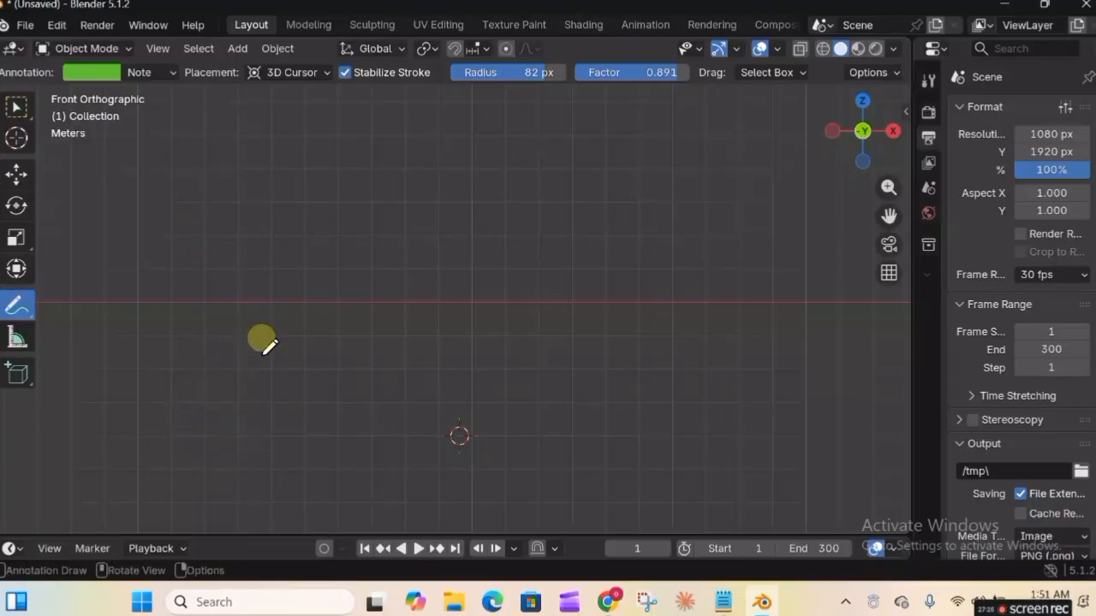
click(19, 107)
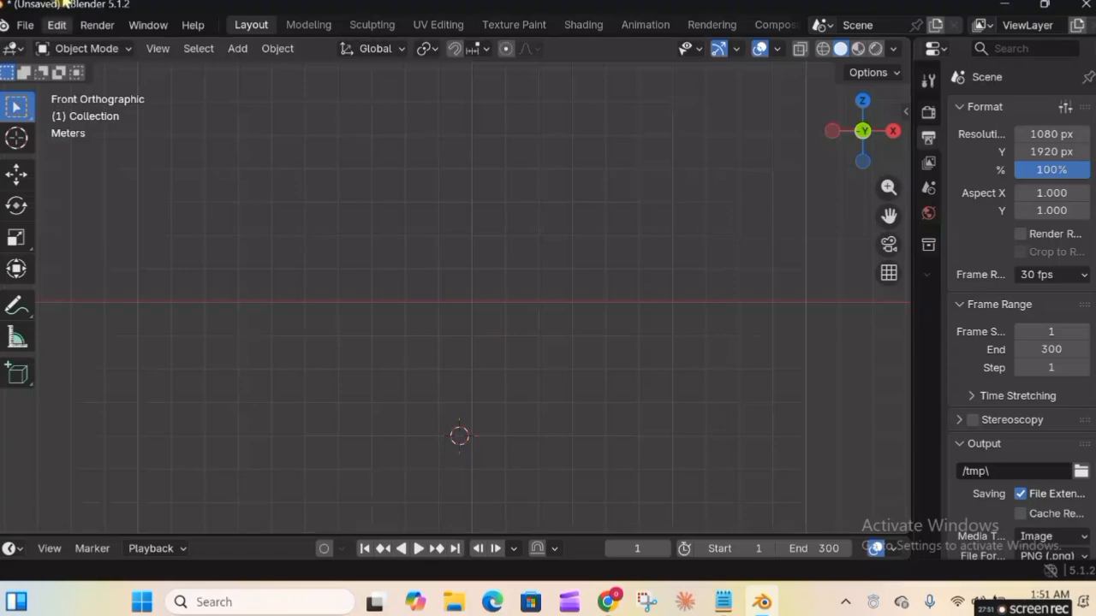
- Add a text object at the 3D cursor and change its wording to "Blender academy"
click(238, 49)
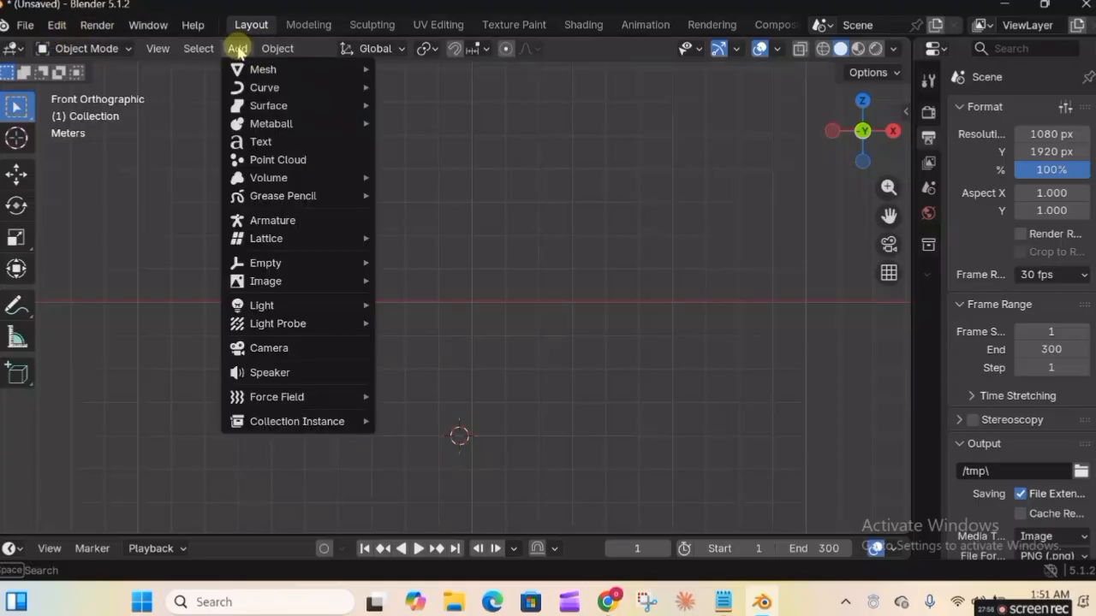
mouse_move(269, 69)
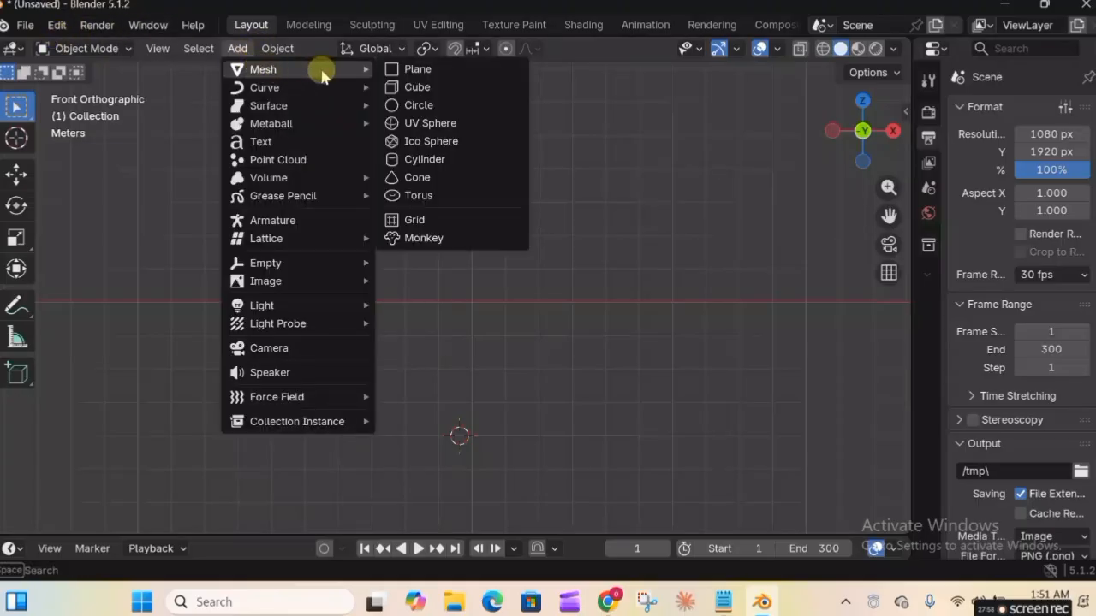
mouse_move(315, 106)
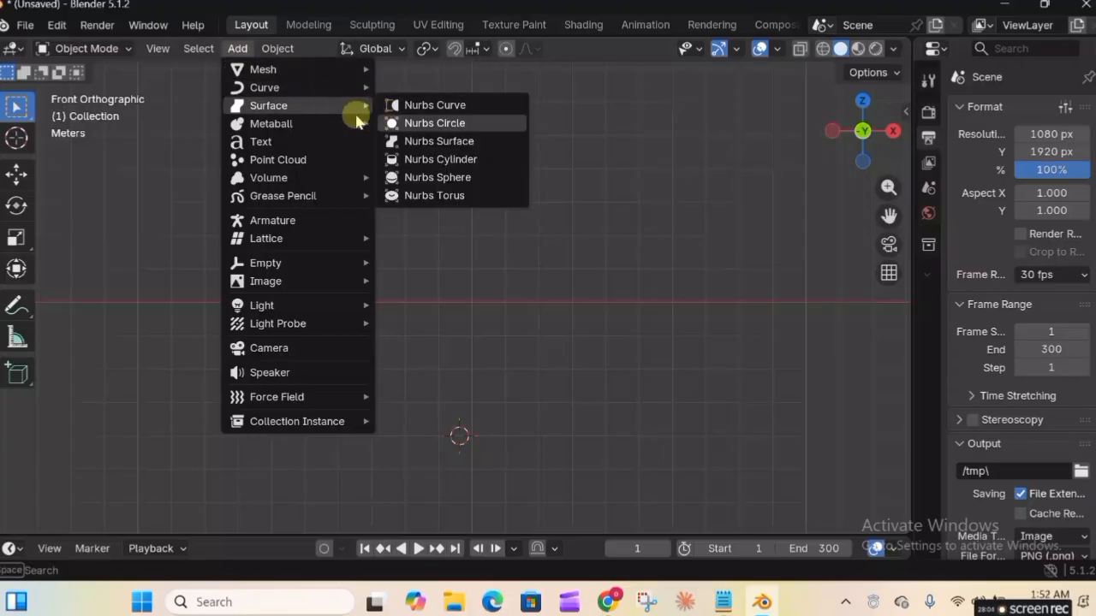
mouse_move(326, 130)
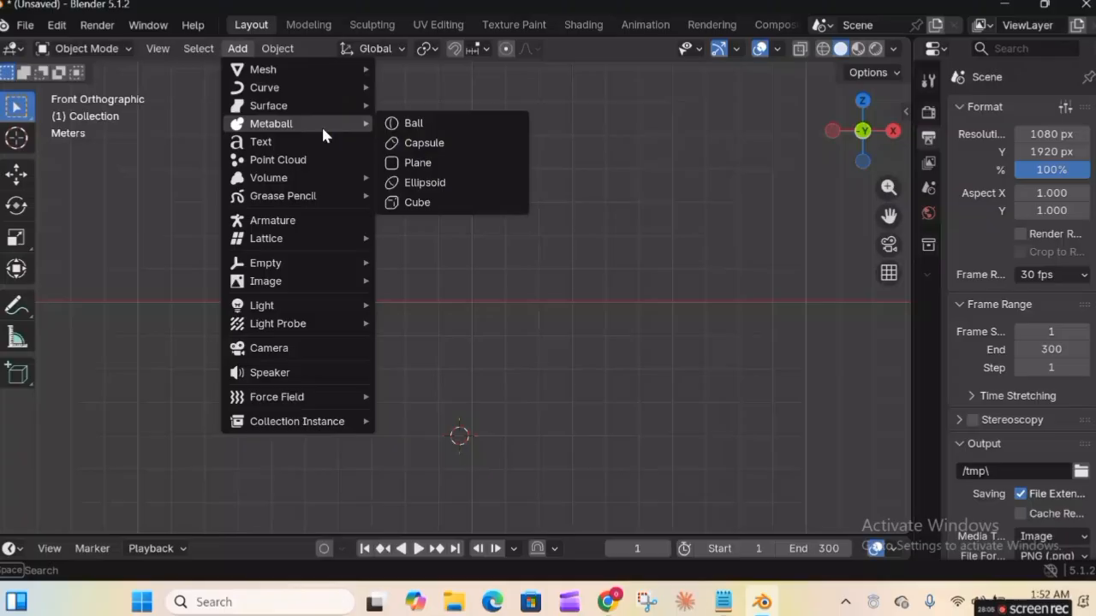
click(332, 129)
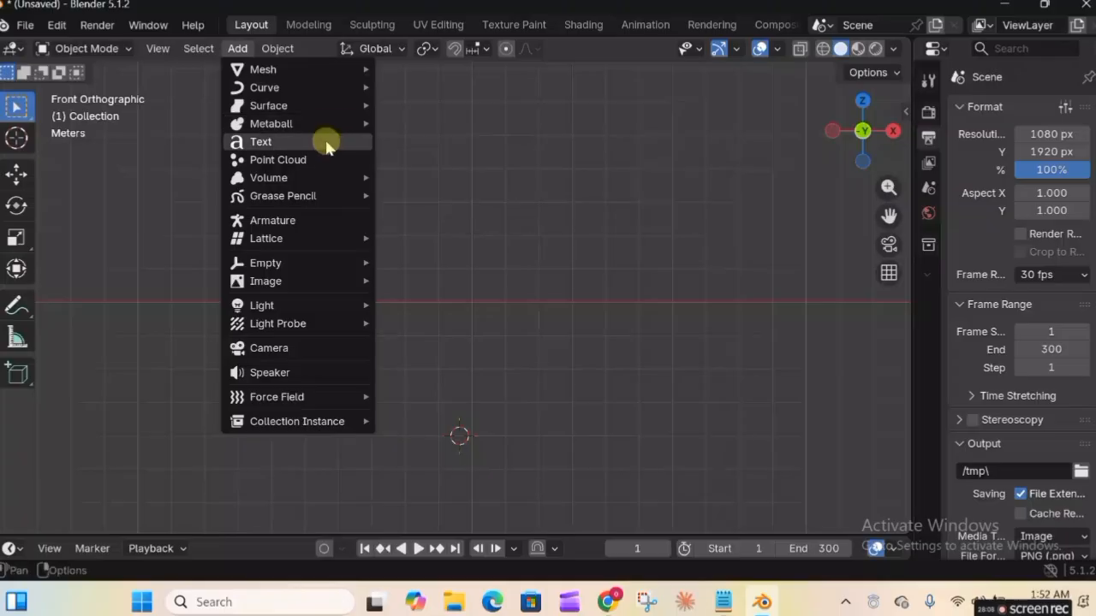
click(326, 143)
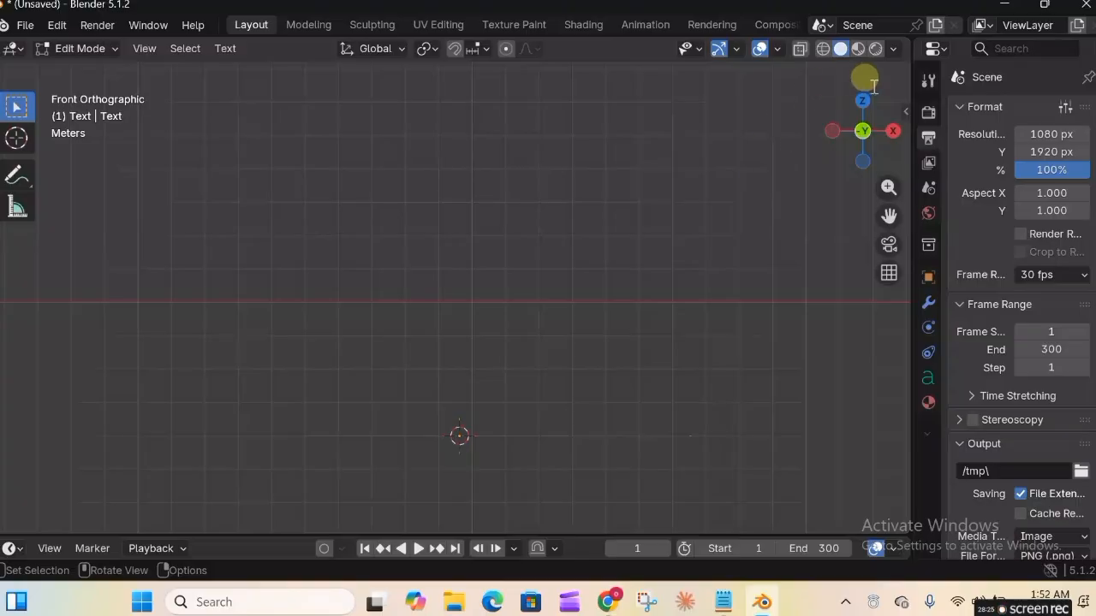
- Switch to the top orthographic view of the "Blender academy" text and return it to Object Mode
mouse_move(863, 101)
mouse_down()
mouse_move(841, 169)
mouse_move(863, 122)
mouse_up()
click(863, 122)
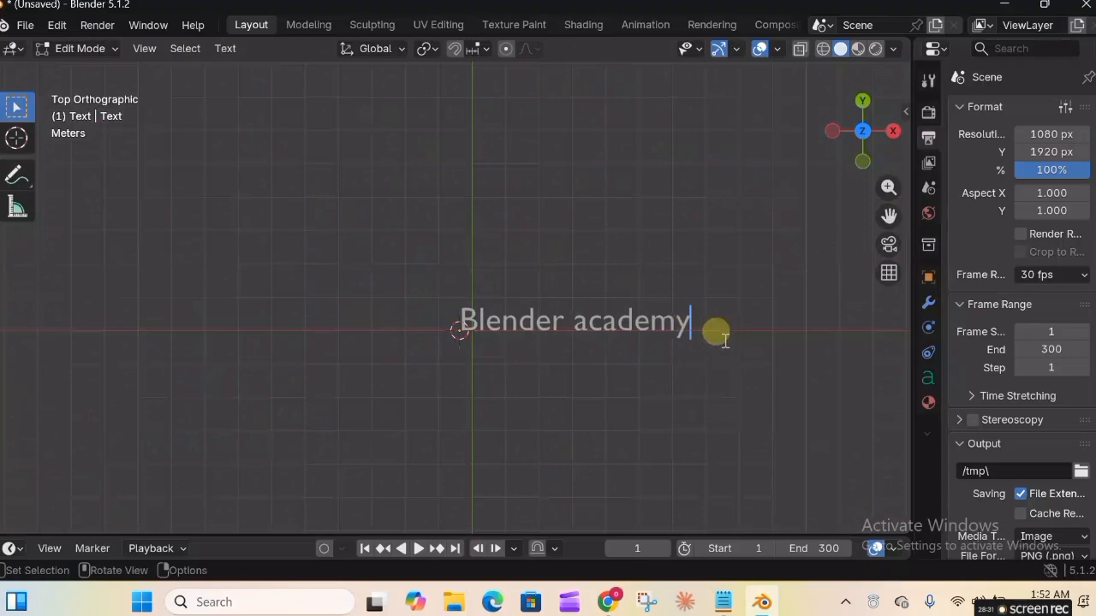
key(ctrl+a)
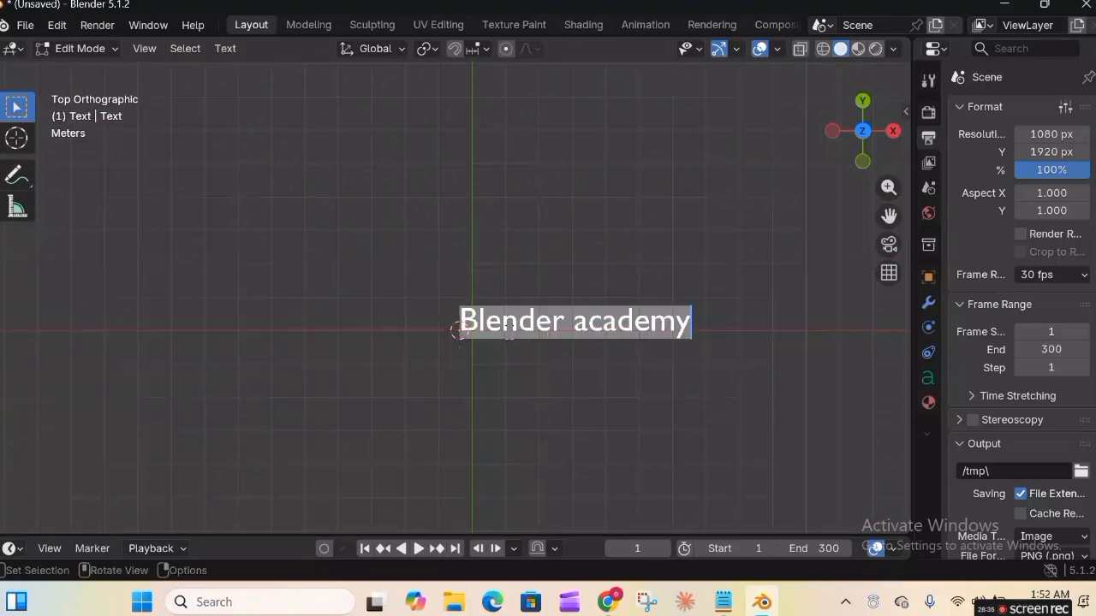
click(550, 268)
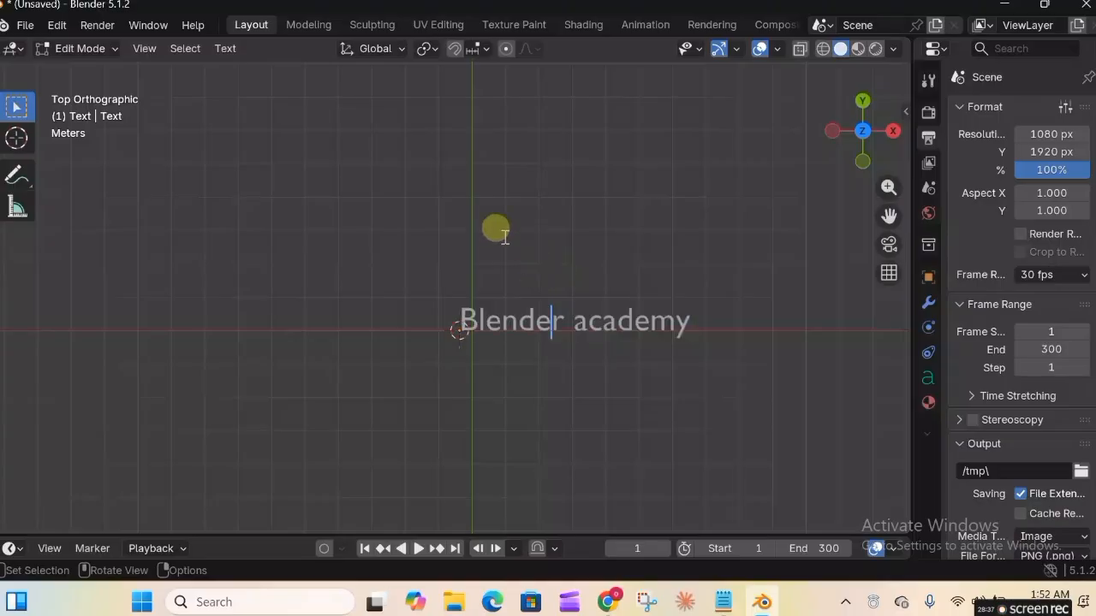
key(Tab)
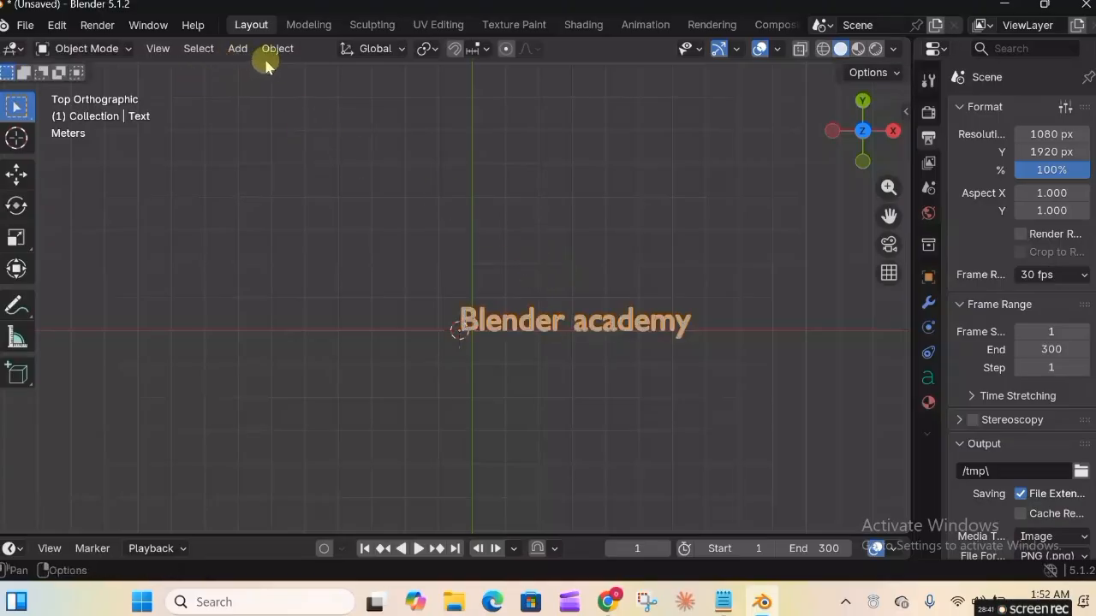
- Add a second text object and move it along positive Y, clear of the "Blender academy" text
click(236, 48)
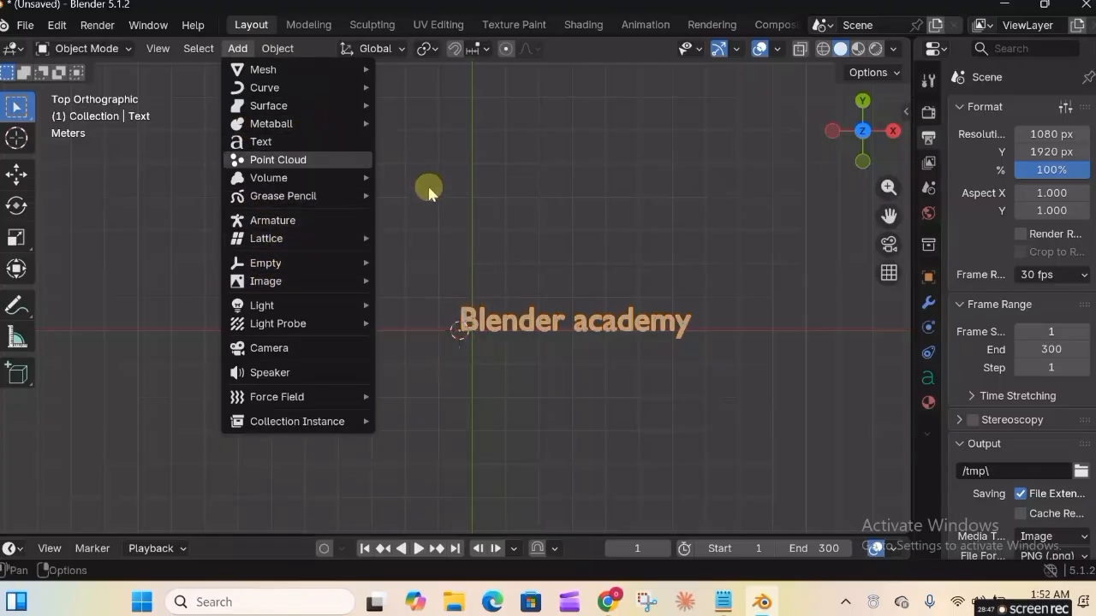
click(318, 141)
click(478, 334)
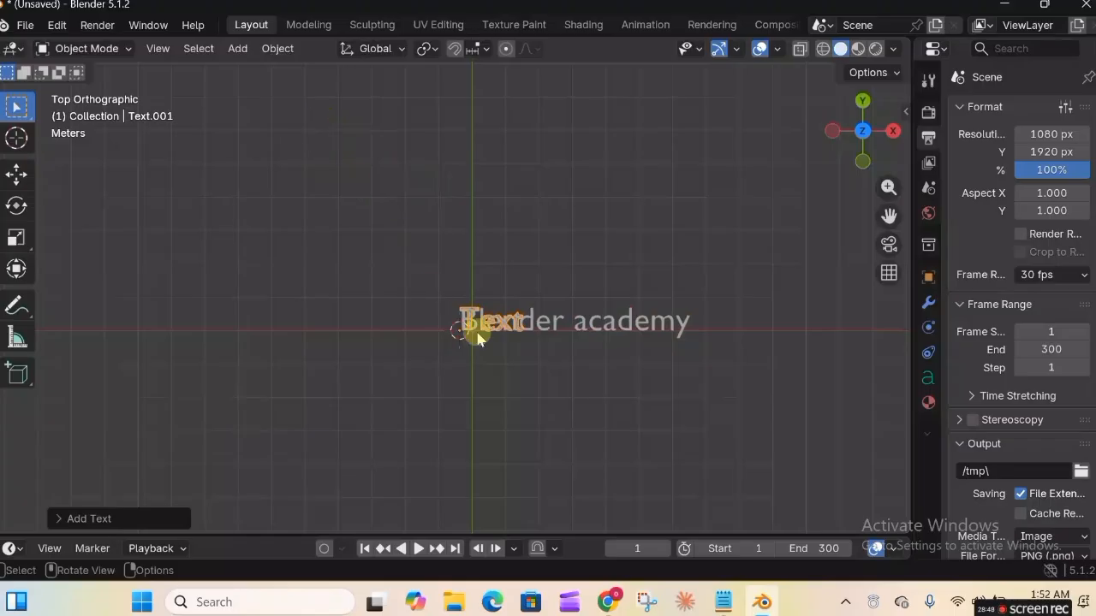
drag(500, 340, 507, 212)
- In Edit Mode, replace the second text's default wording with "gjhmjsbdpo", then clear all its characters
key(Tab)
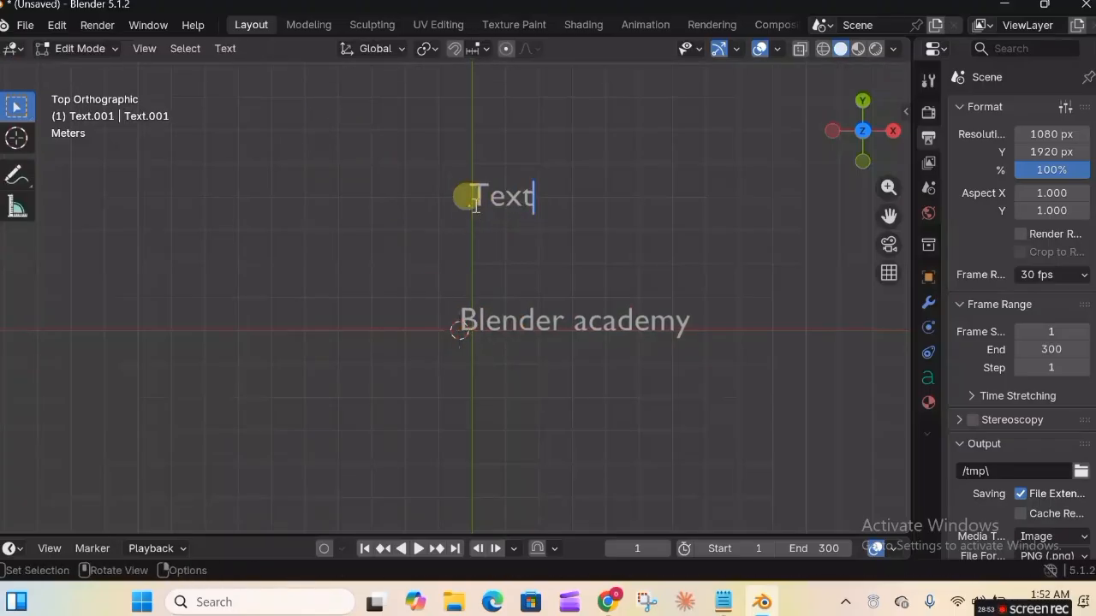
key(ctrl+a)
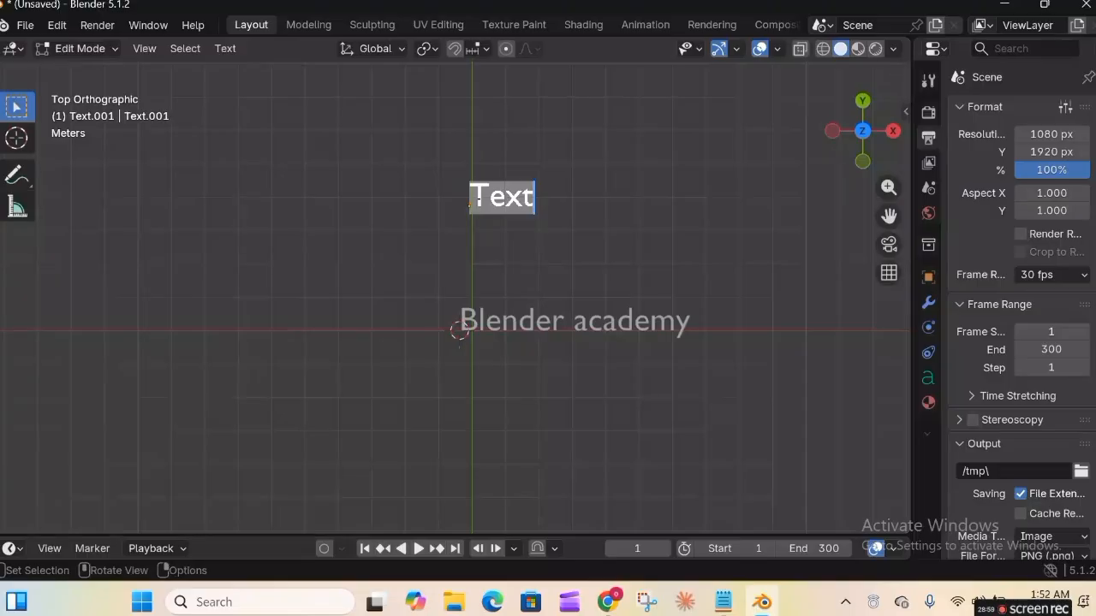
text(gjhmjsbdpo)
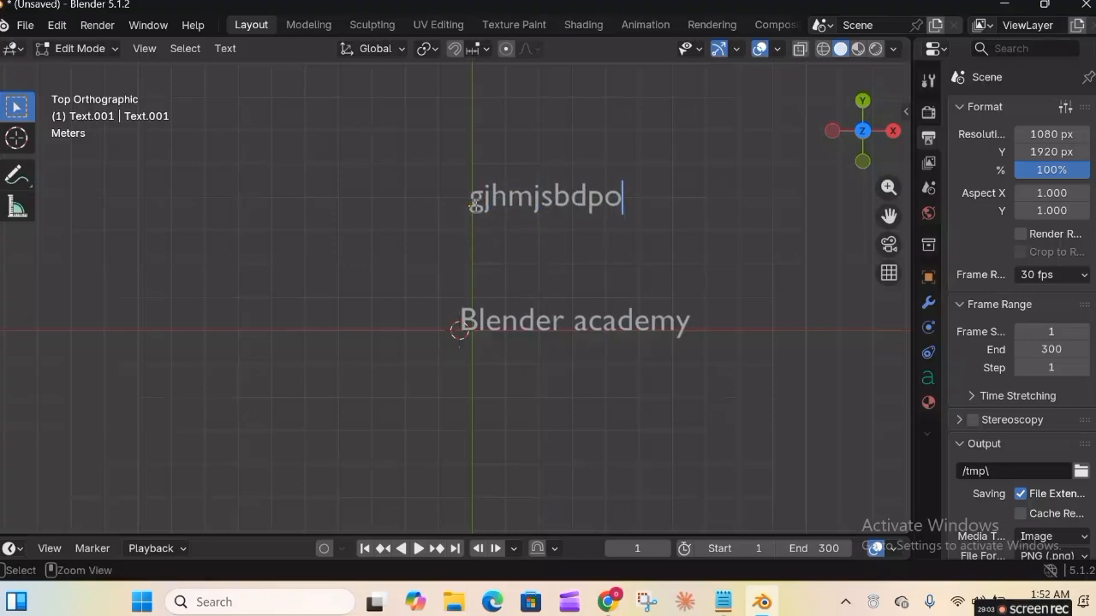
key(ctrl+a)
key(BackSpace)
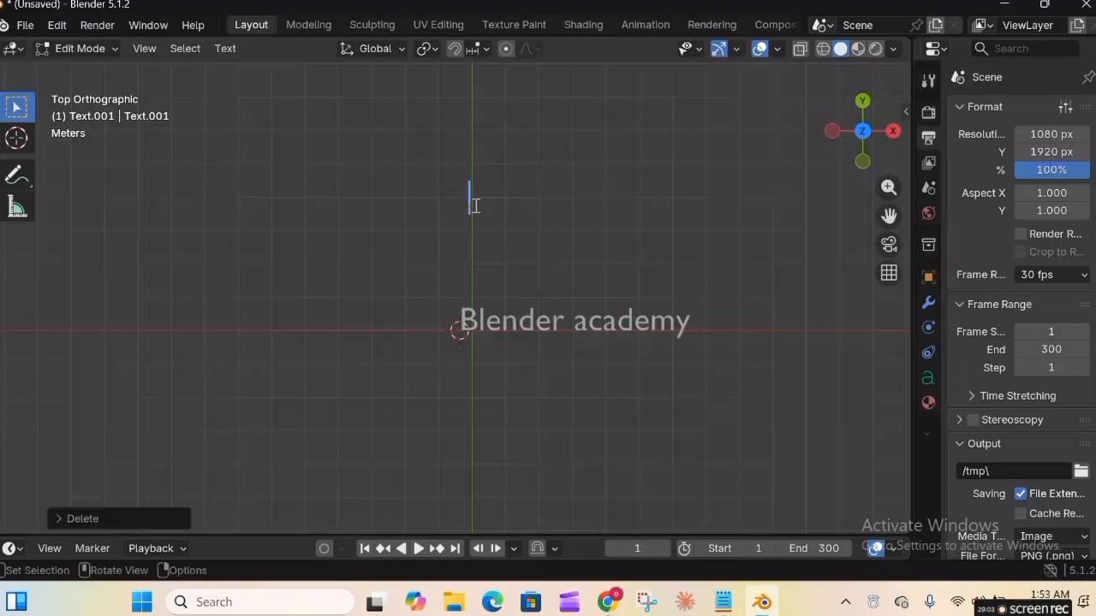
- Return to Object Mode and review the object types that can be added, from lights and cameras to speakers and force fields
key(Tab)
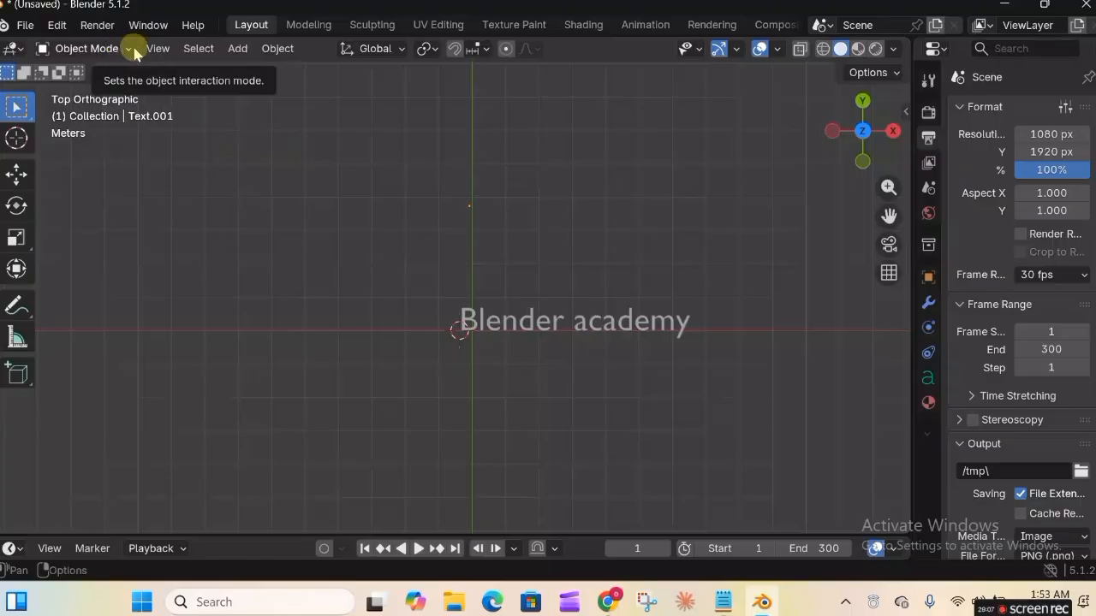
click(237, 48)
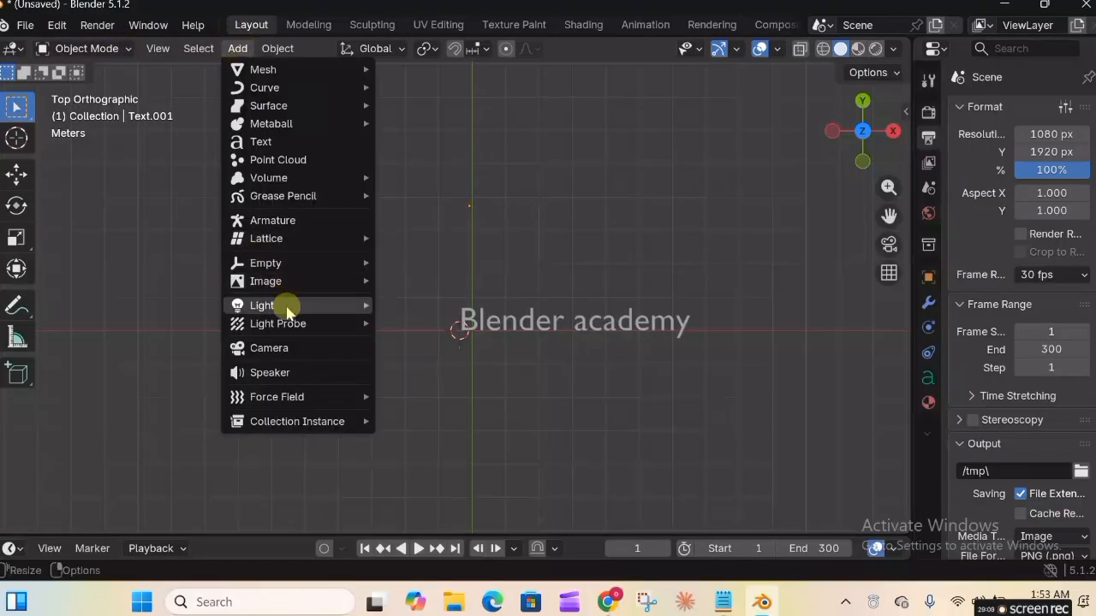
mouse_move(288, 330)
mouse_move(306, 311)
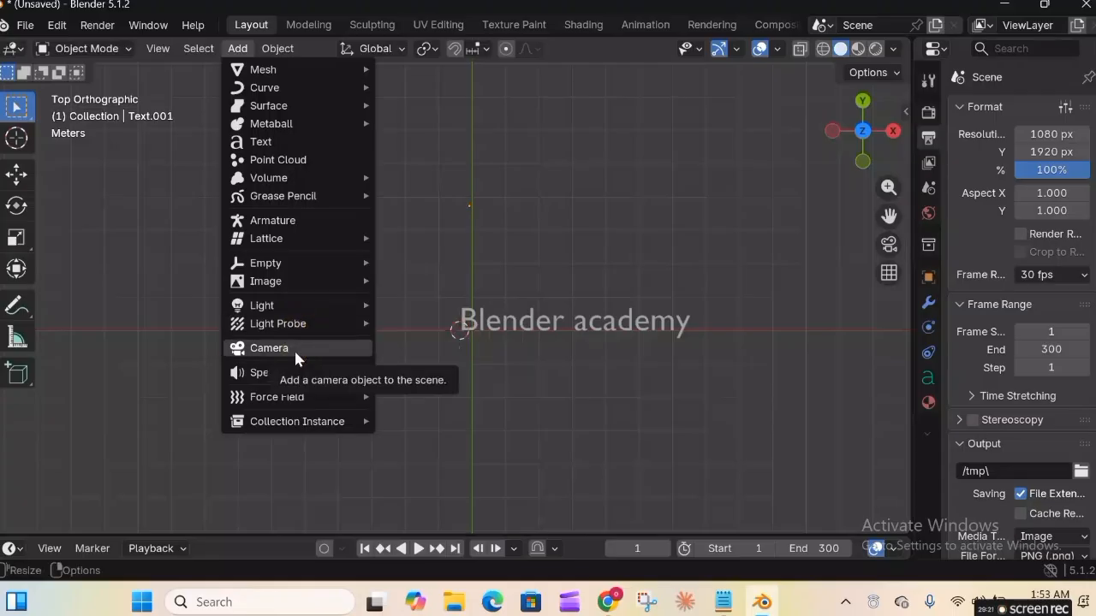
click(348, 358)
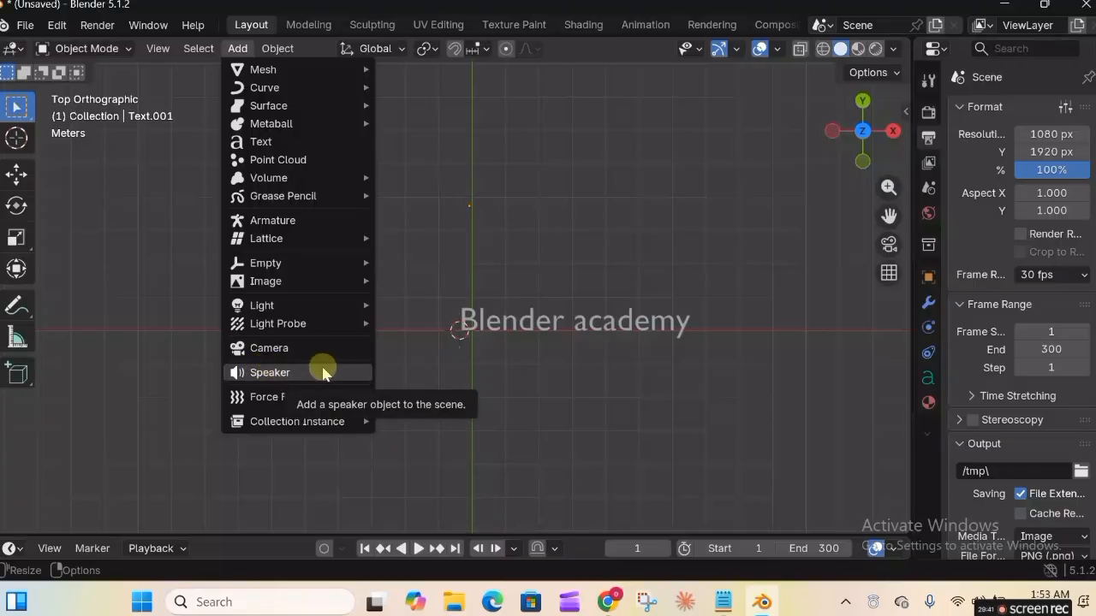
mouse_move(317, 396)
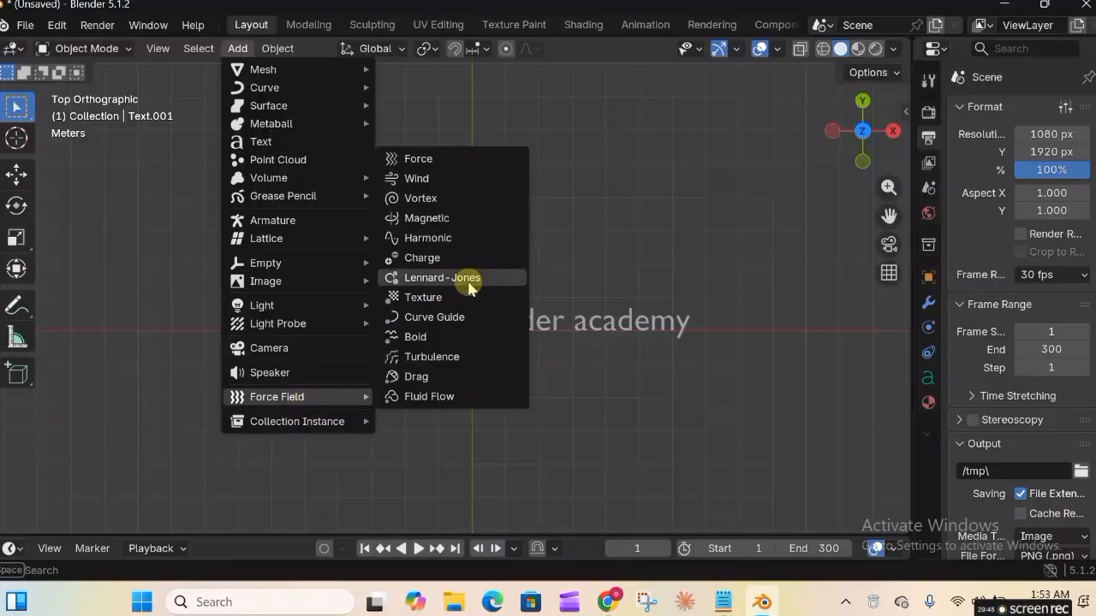
click(783, 94)
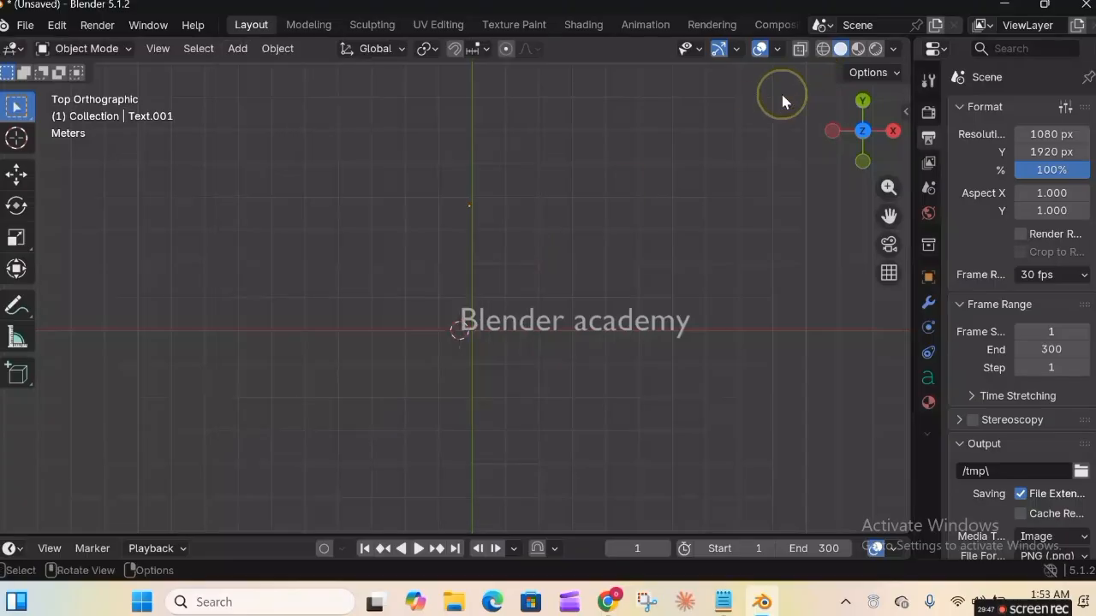
- Select everything in the scene and delete both text objects
key(a)
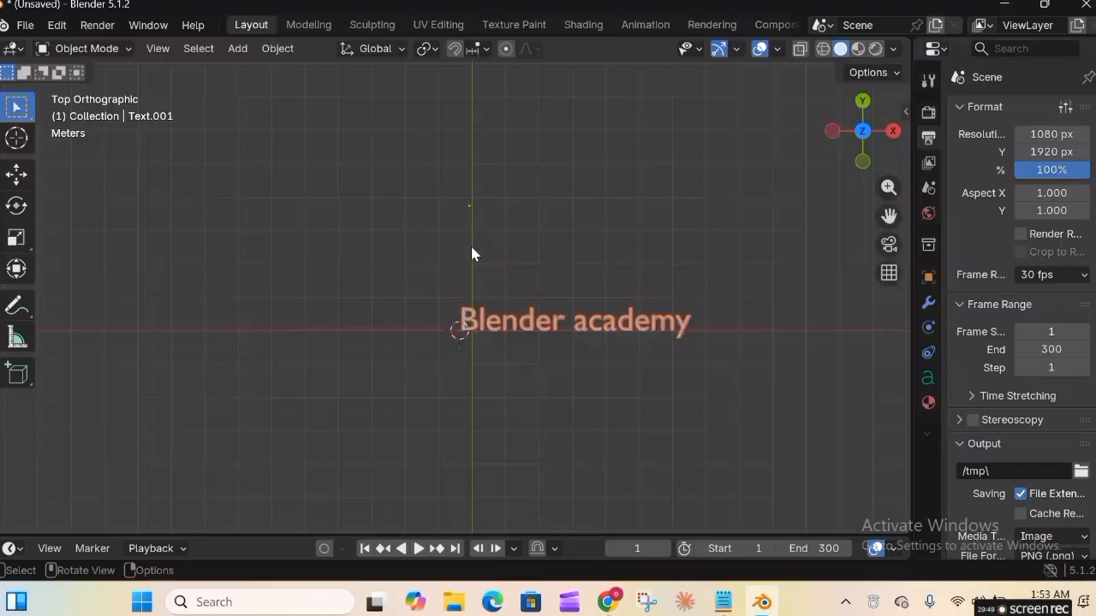
key(Delete)
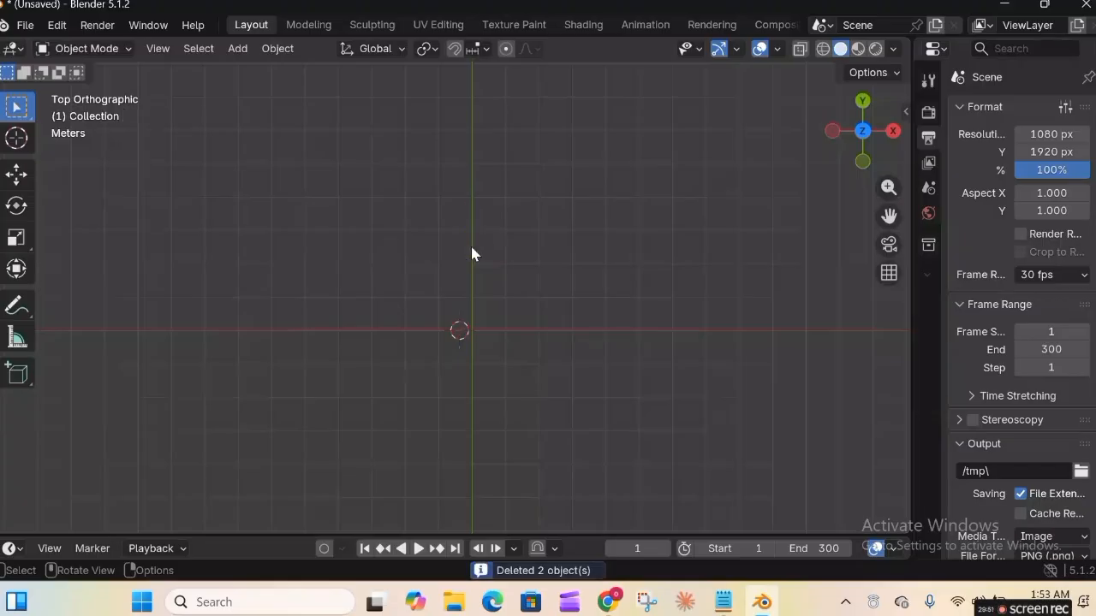
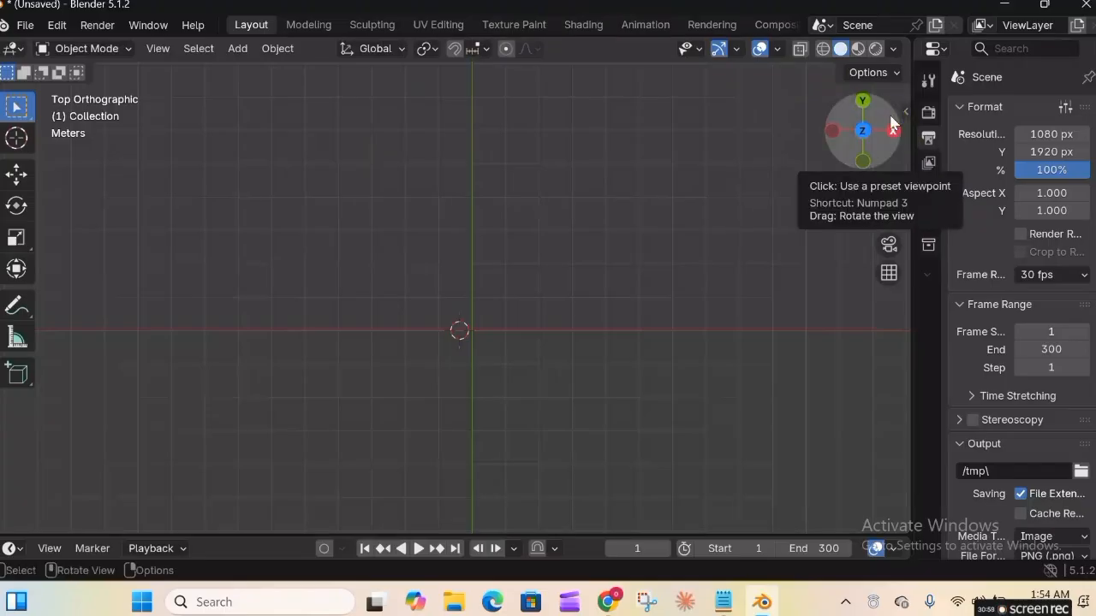
click(237, 49)
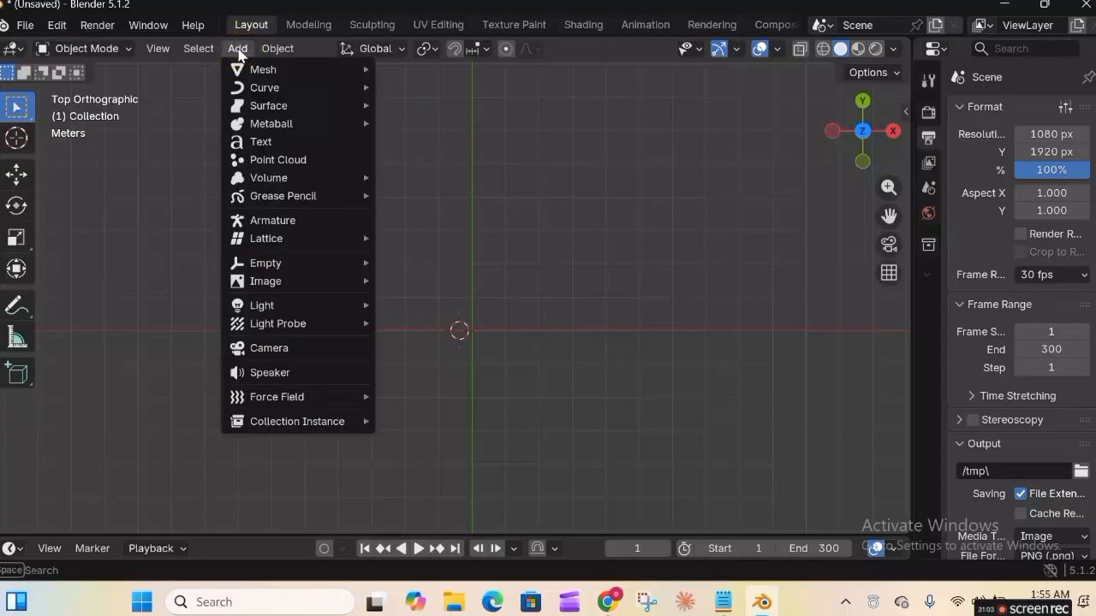
mouse_move(285, 54)
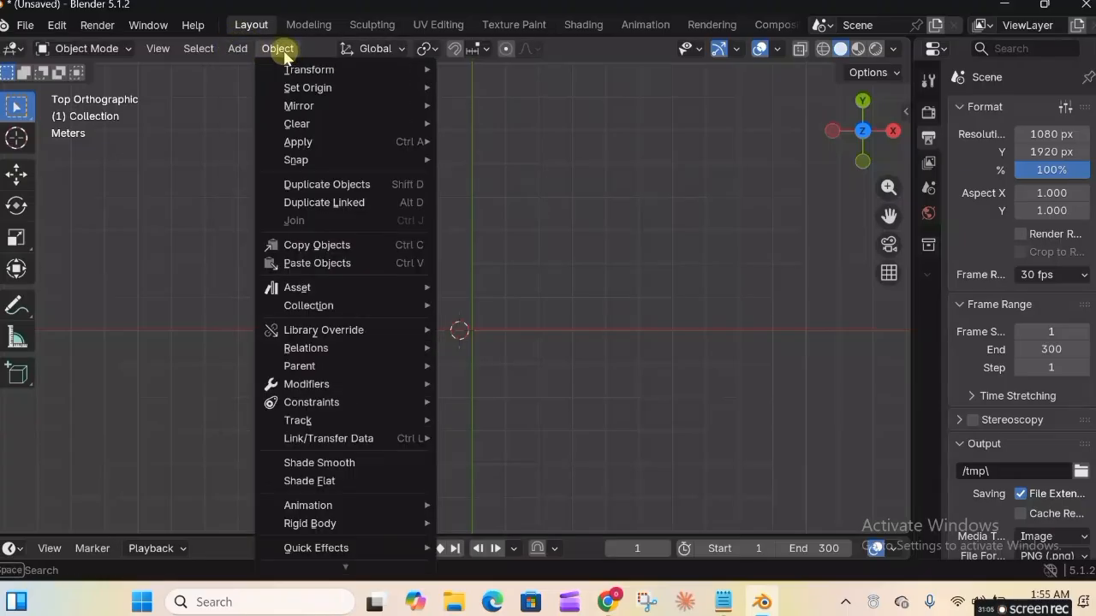
mouse_move(325, 72)
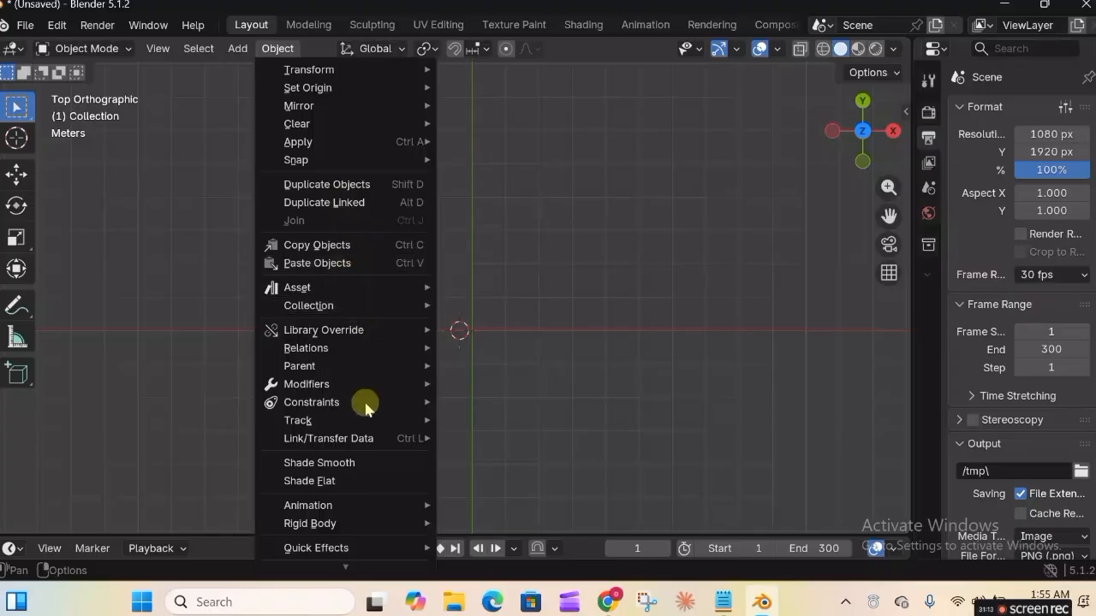
mouse_move(366, 410)
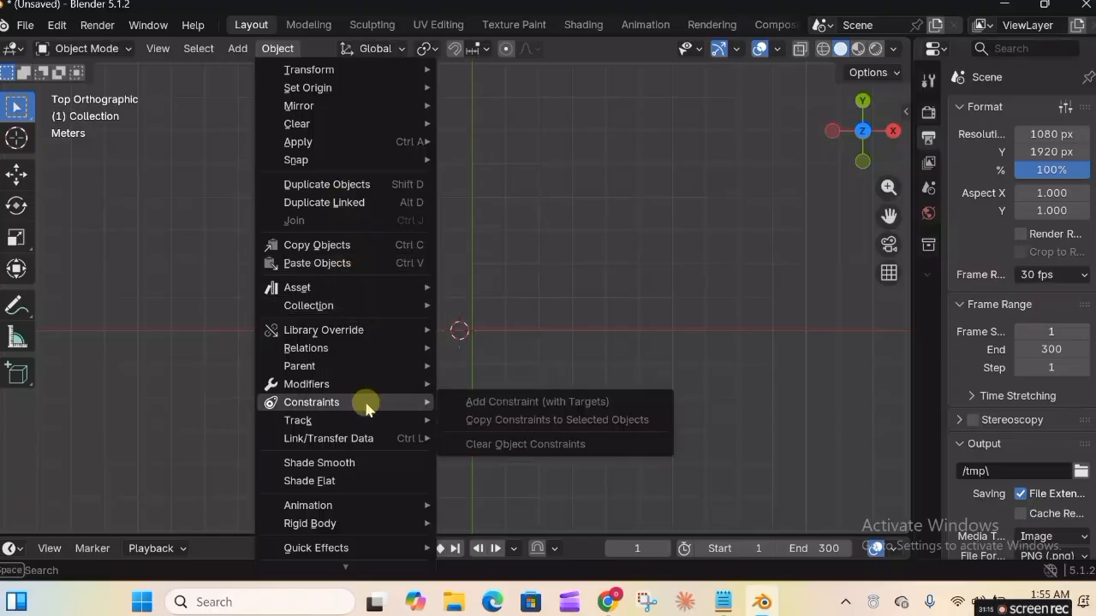
click(641, 294)
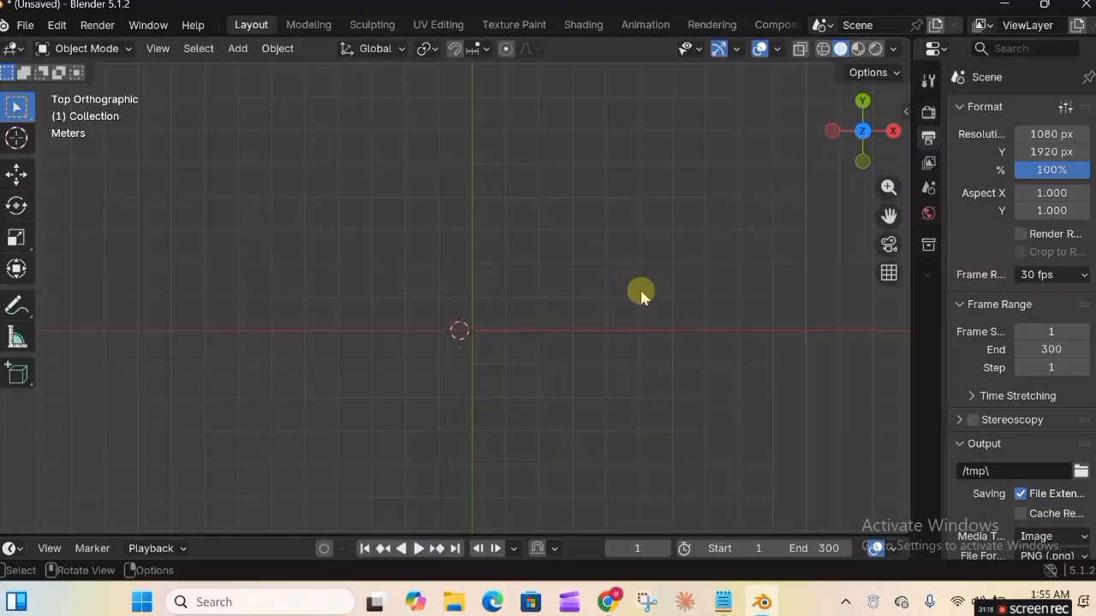
click(450, 117)
click(562, 227)
click(608, 201)
- Add a cube at the 3D cursor in wireframe display and switch the viewport to solid shading
click(822, 52)
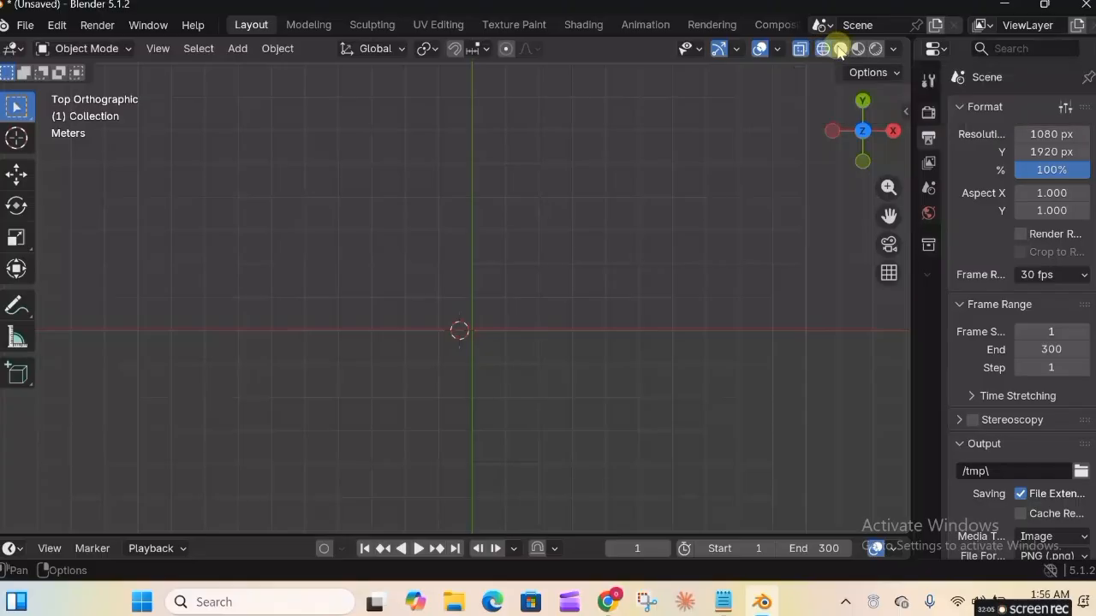
click(859, 48)
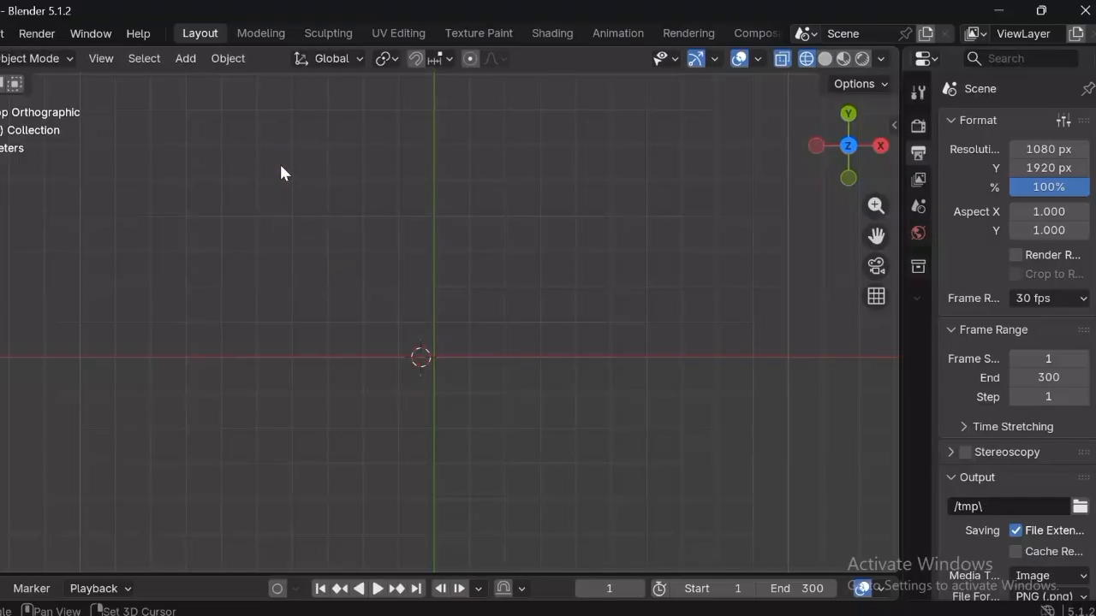
key(shift+a)
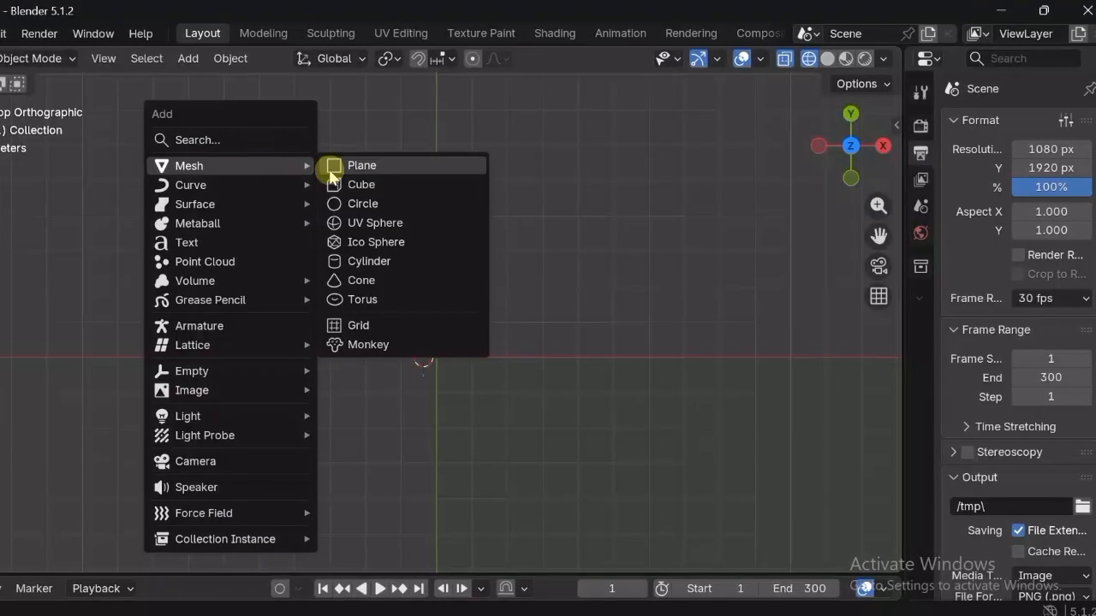
click(406, 184)
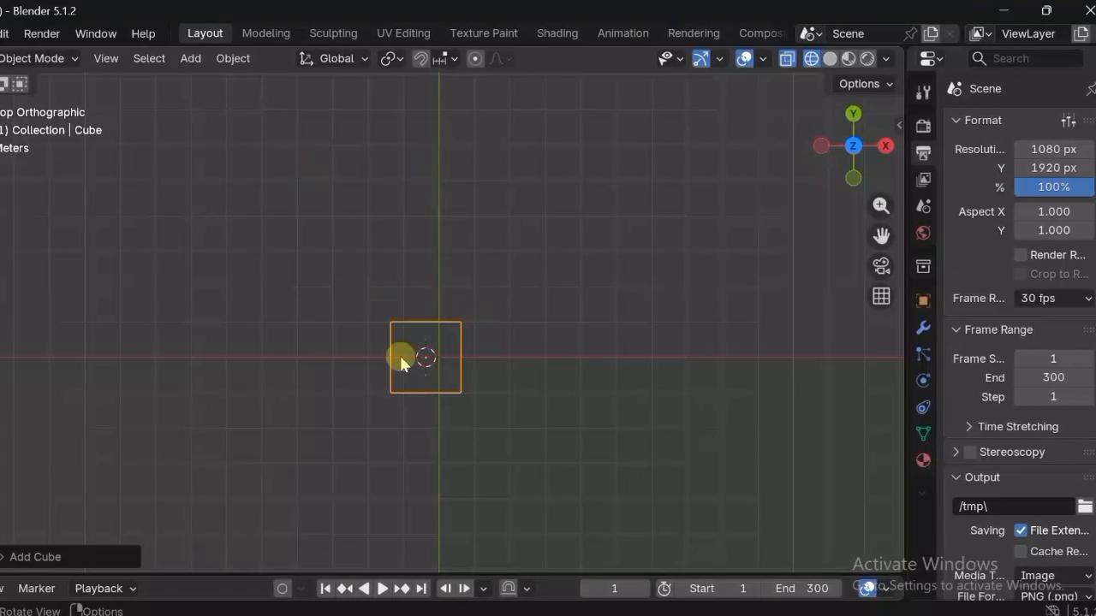
click(831, 58)
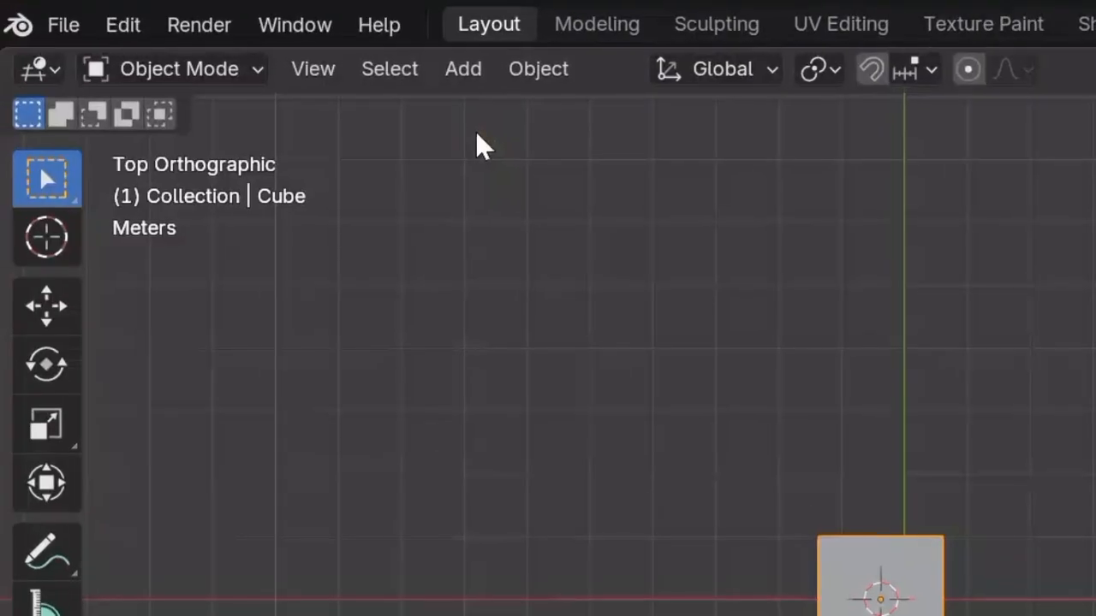
- Switch the selected cube from Object Mode to Edit Mode
click(246, 63)
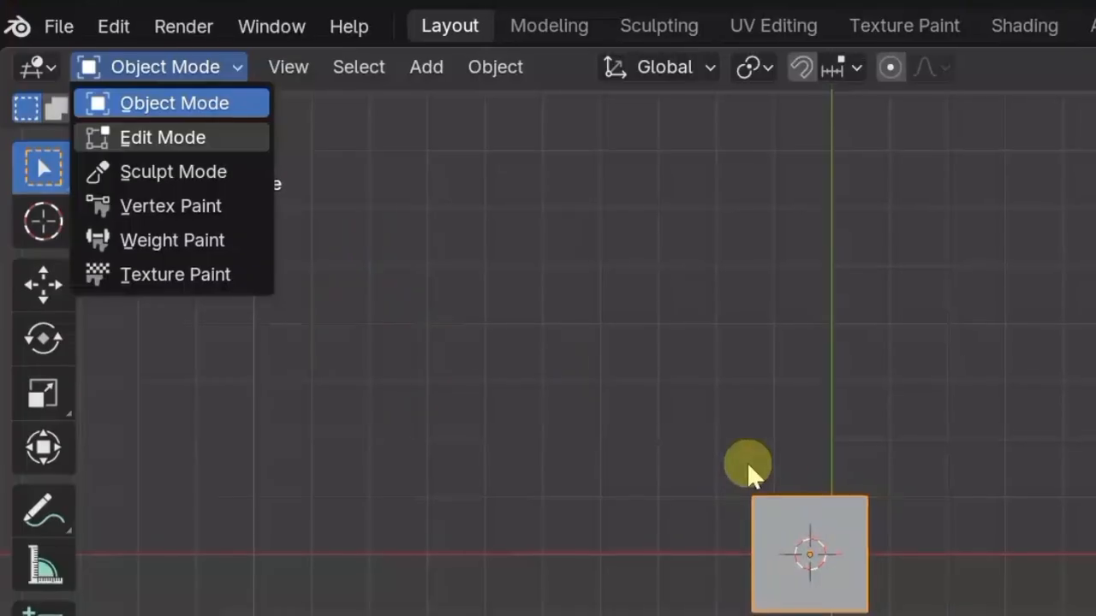
click(309, 162)
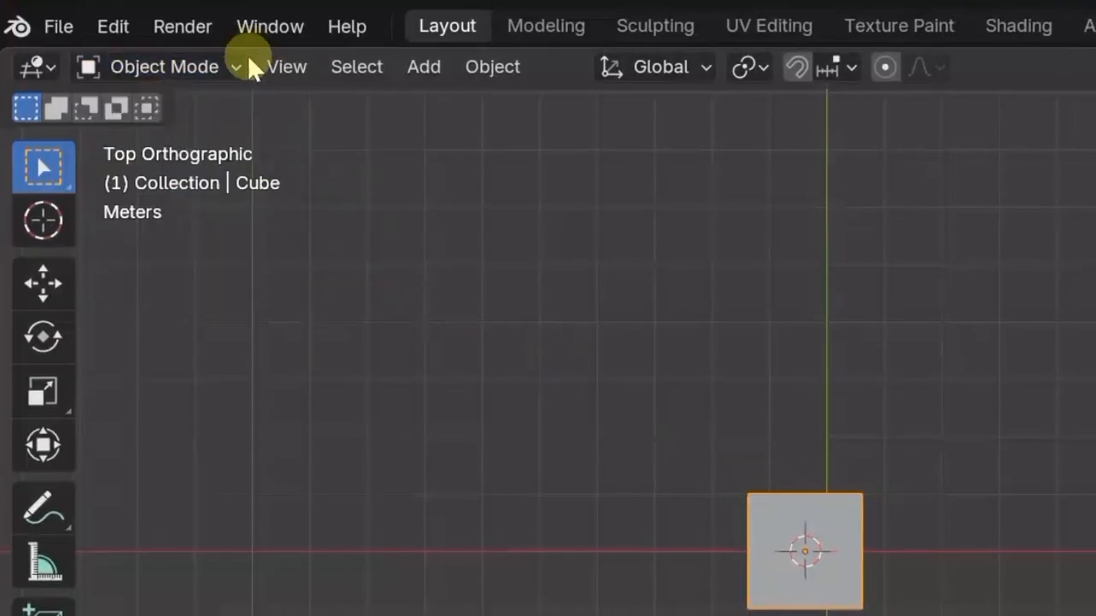
click(230, 69)
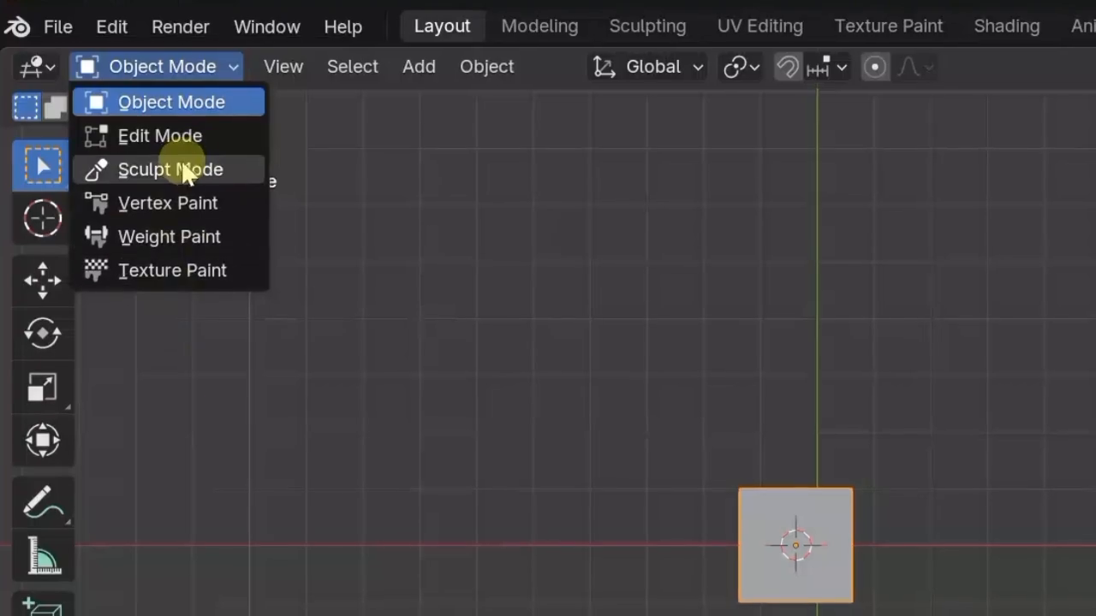
click(187, 133)
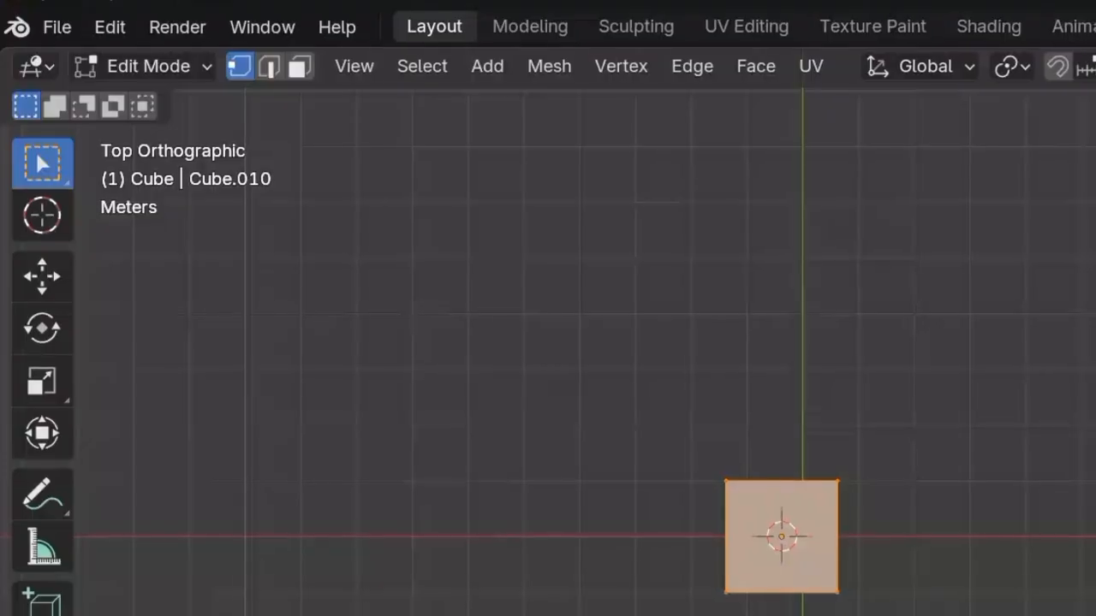
- In a perspective view, raise all of the cube's geometry along the Z axis
middle_drag(616, 360, 618, 276)
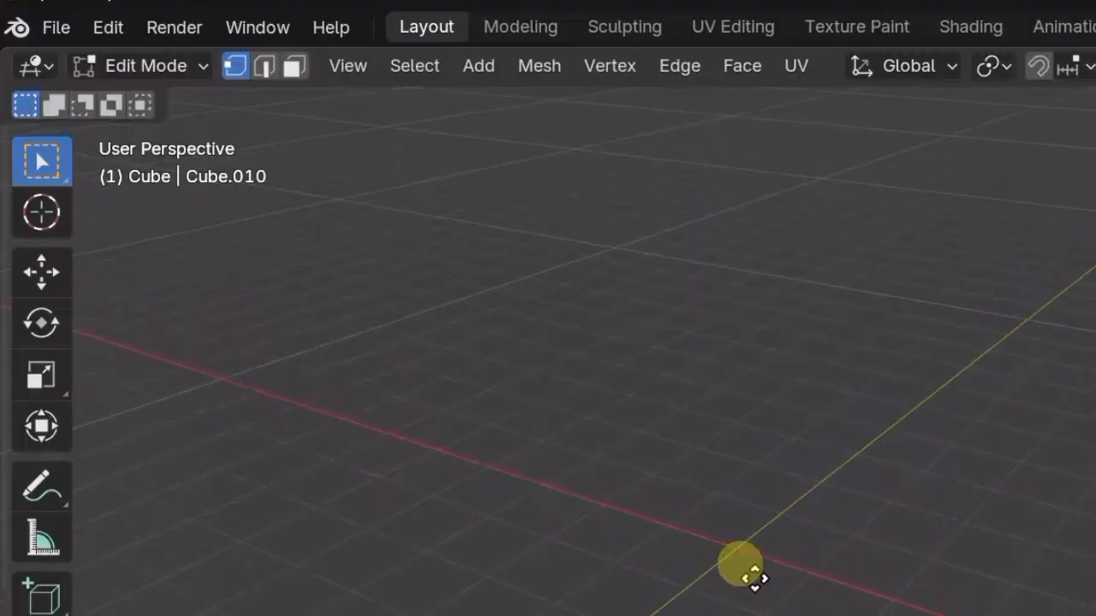
key(g)
key(z)
click(802, 296)
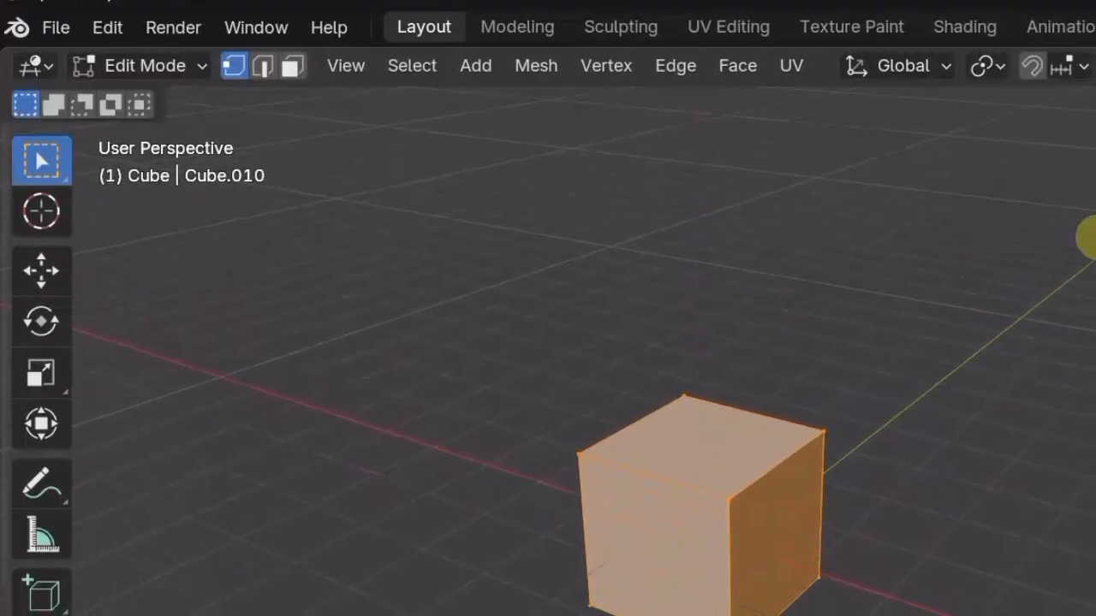
- Change the selection mode to faces and select the cube's front face, followed by its top face
middle_drag(802, 295, 353, 293)
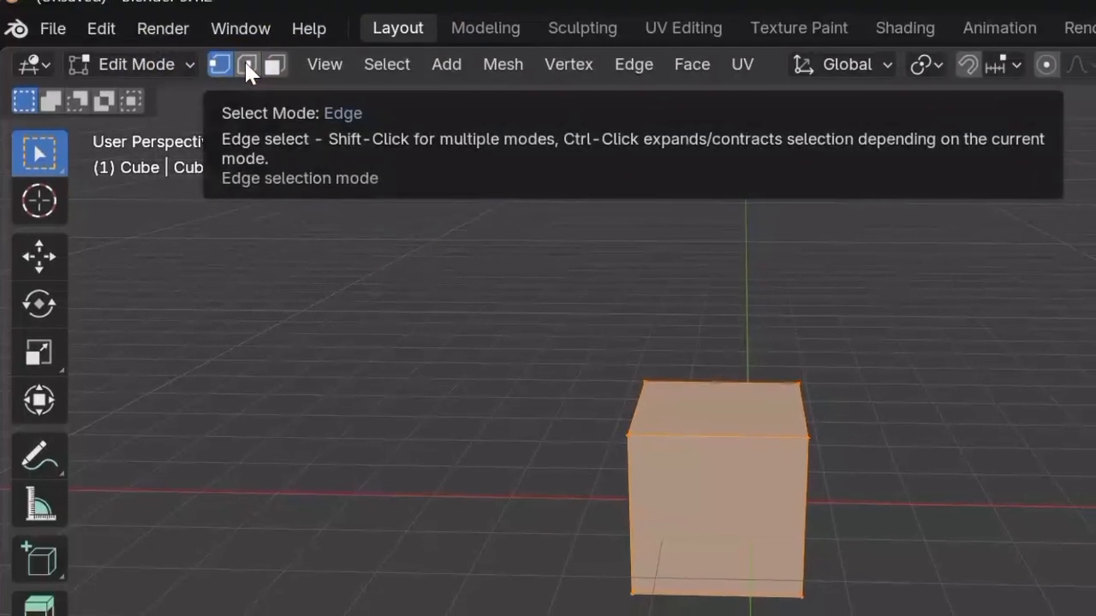
click(249, 65)
click(271, 66)
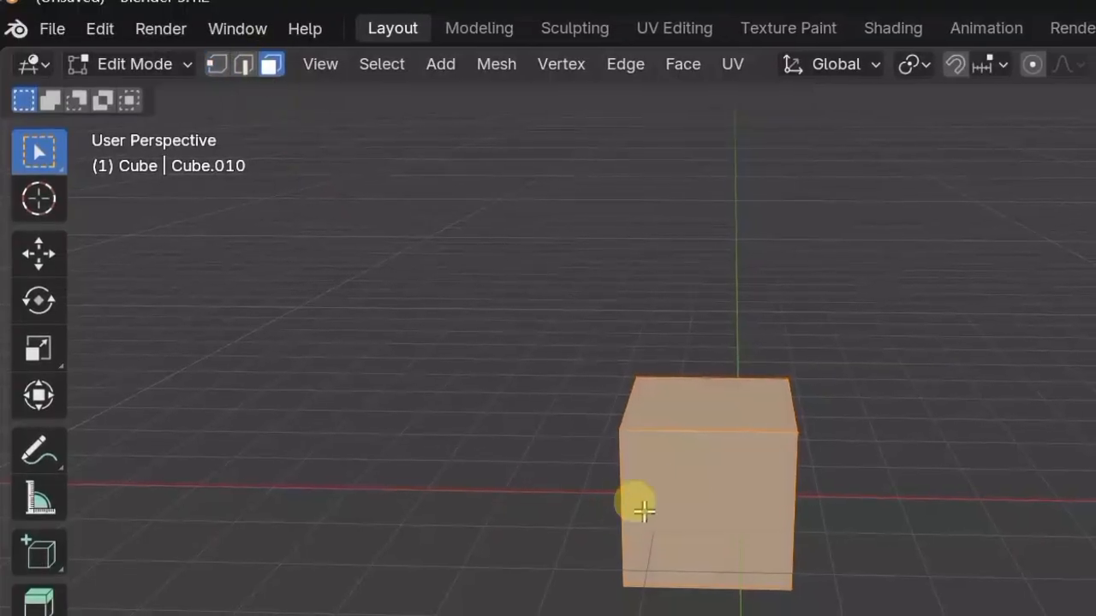
click(700, 488)
click(766, 415)
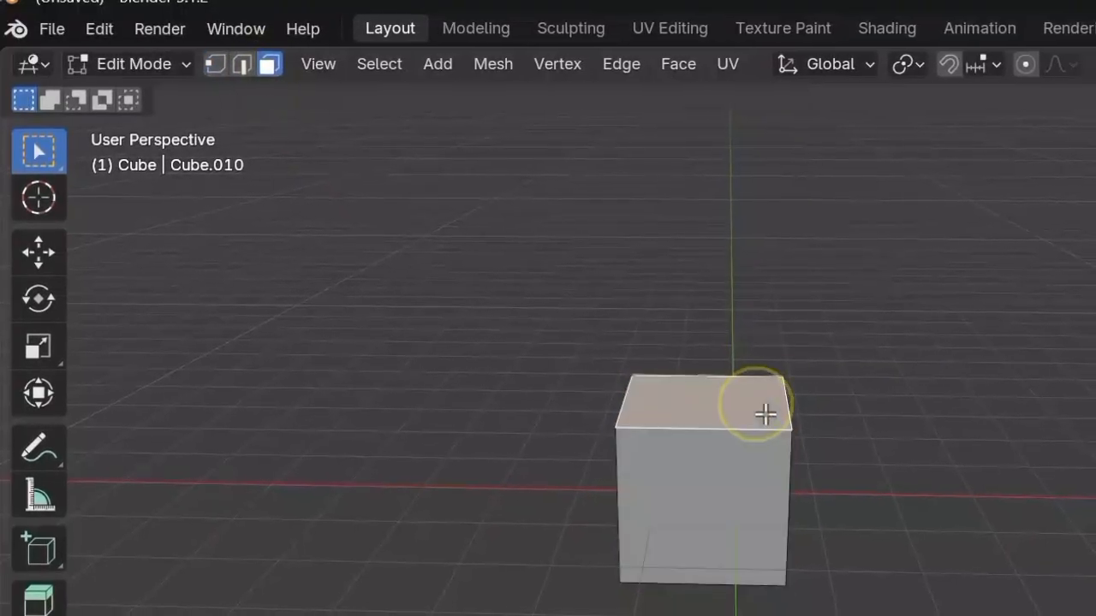
- Select a side face of the cube and extend the selection to the neighbouring faces
middle_drag(767, 415, 642, 401)
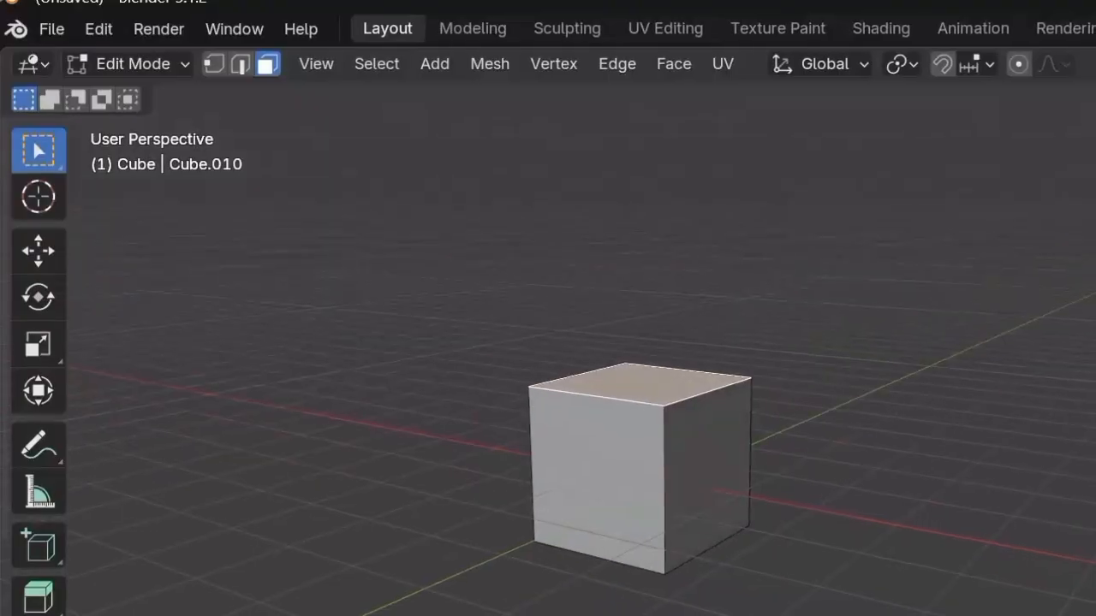
click(692, 454)
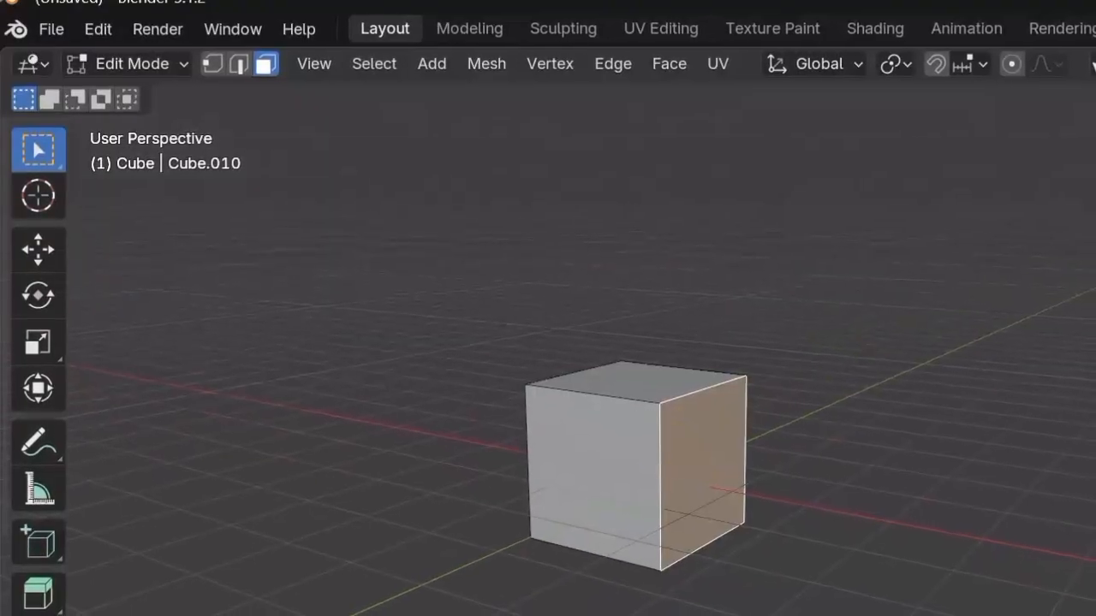
middle_drag(692, 453, 863, 464)
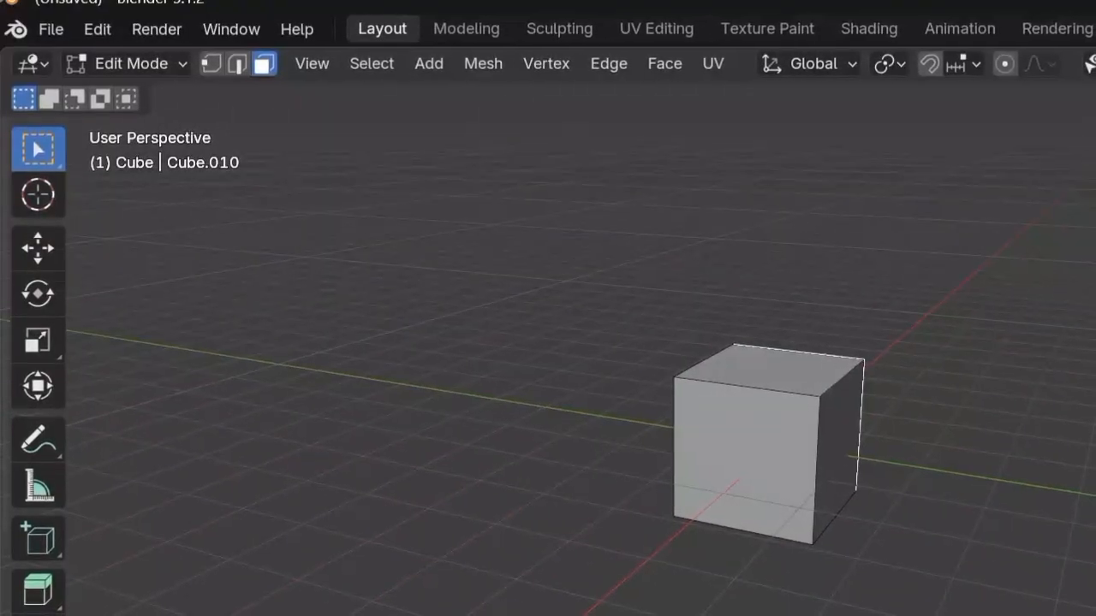
shift+click(750, 442)
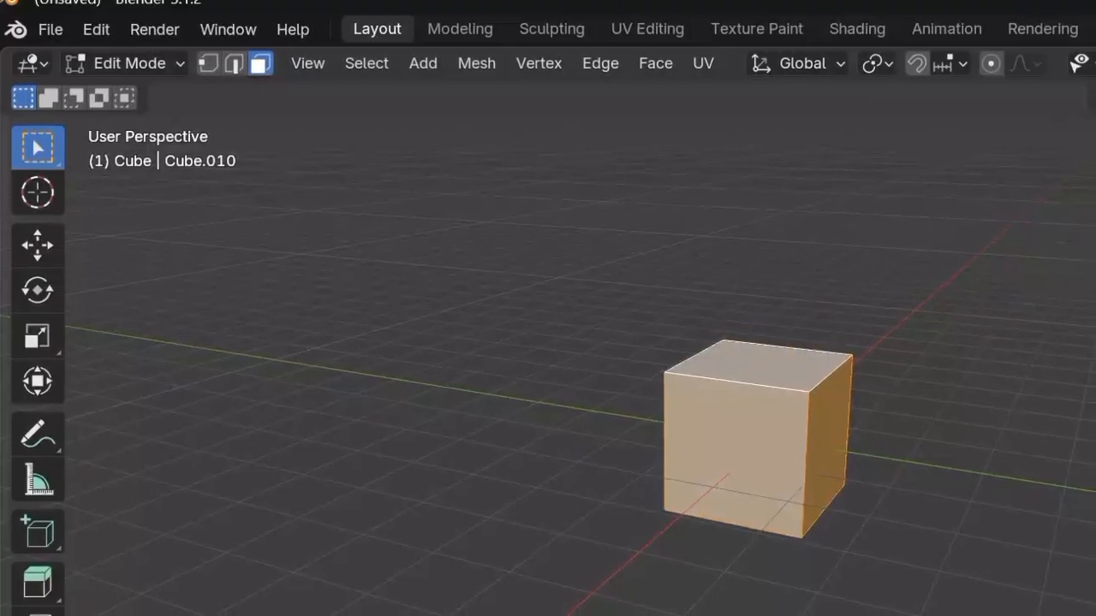
- Change the selection mode to edges and select one vertical edge of the cube, adding two adjoining top edges and a second vertical edge
middle_drag(685, 437, 942, 411)
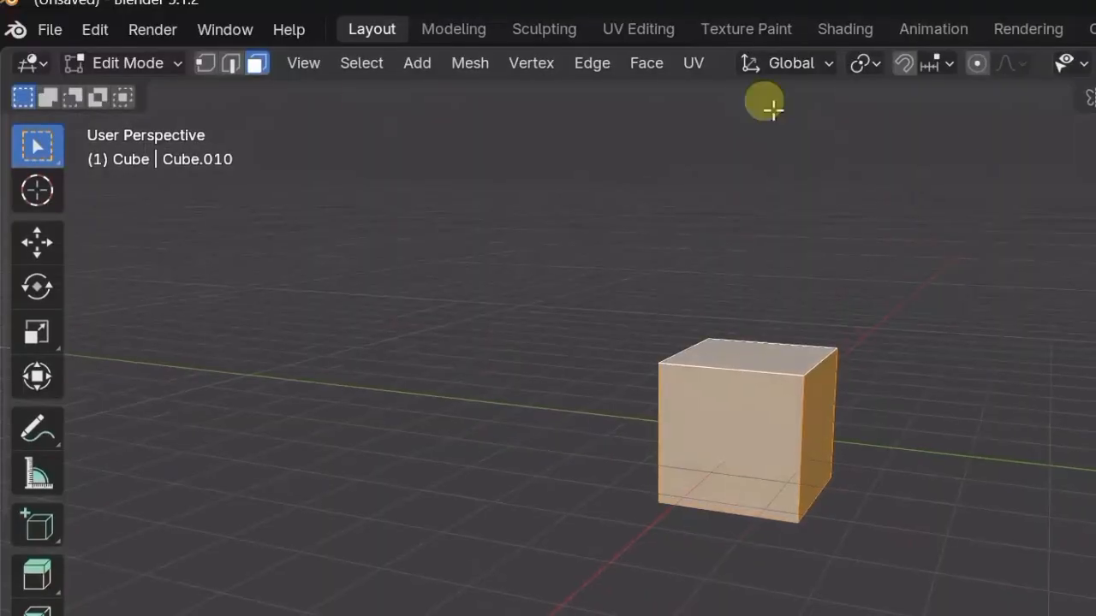
click(229, 65)
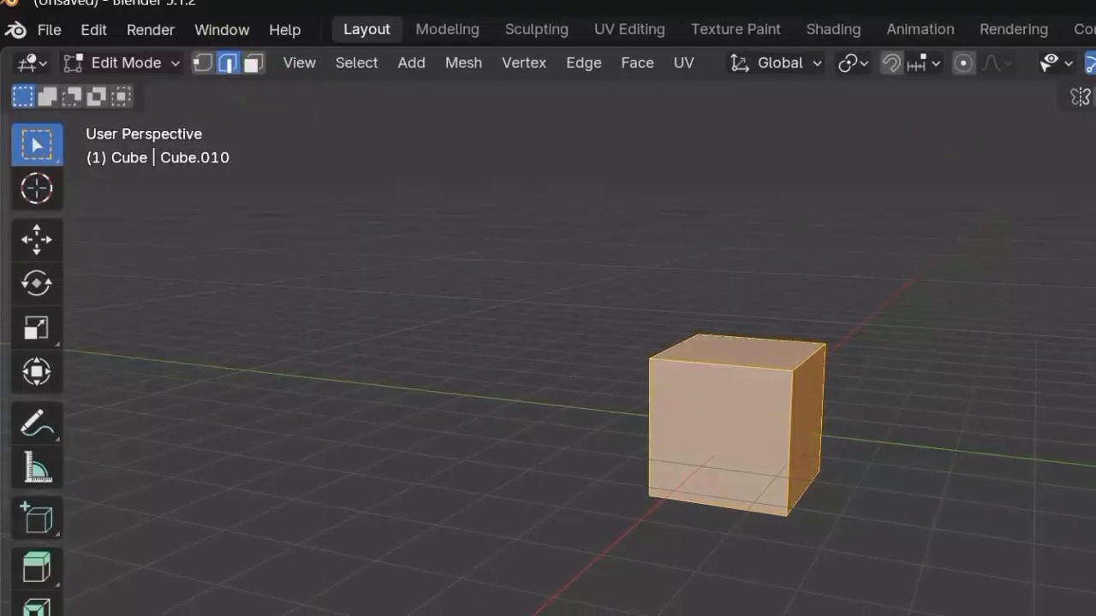
scroll(740, 424, up, 3)
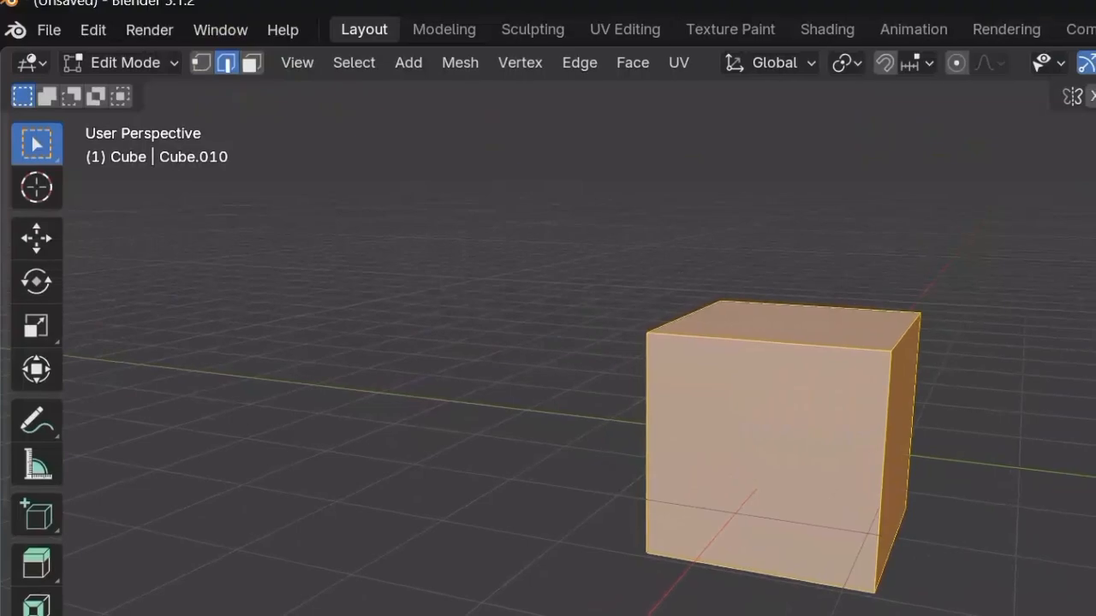
key(KP_Decimal)
click(556, 412)
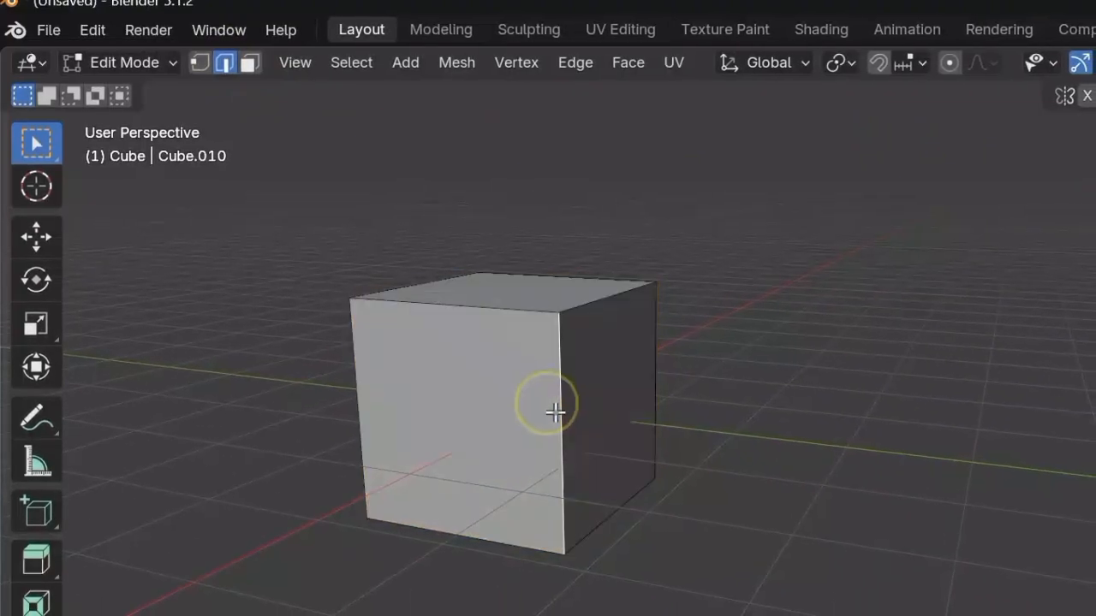
shift+click(493, 302)
shift+click(606, 292)
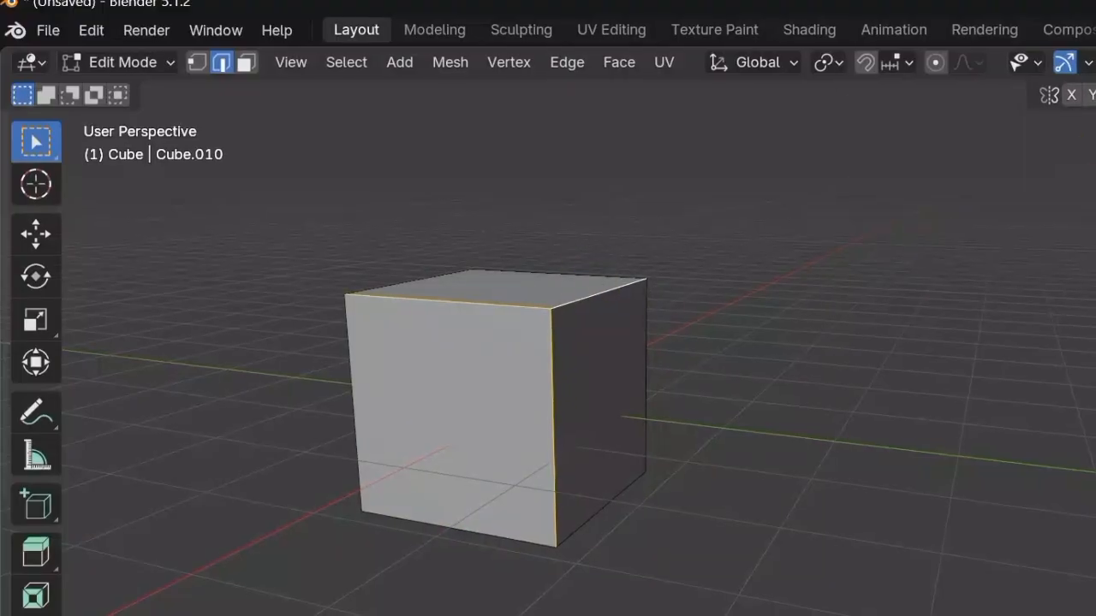
middle_drag(742, 379, 386, 419)
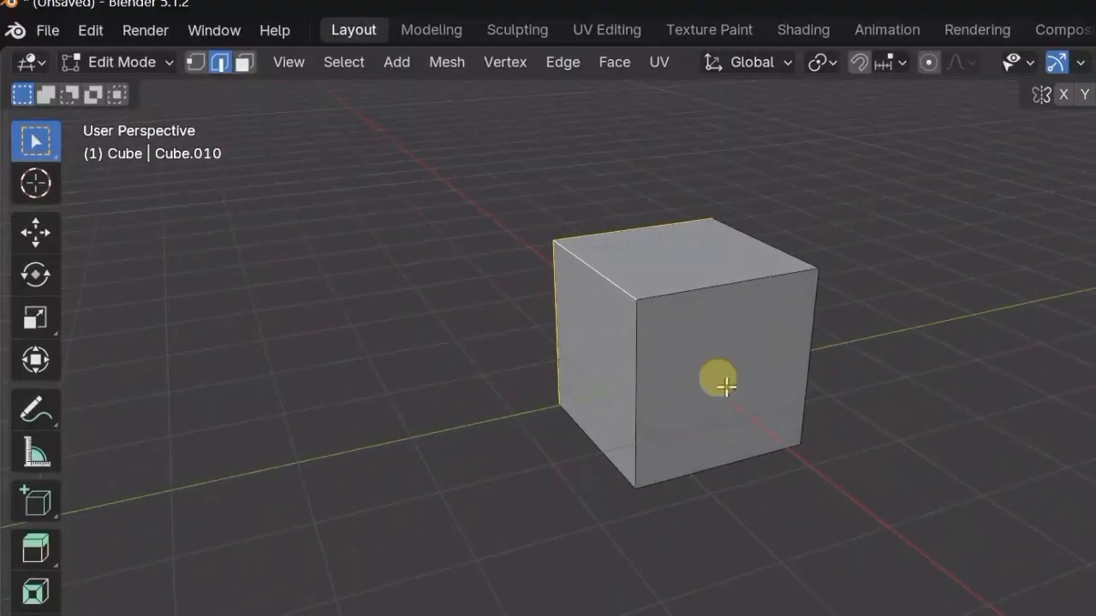
shift+click(645, 377)
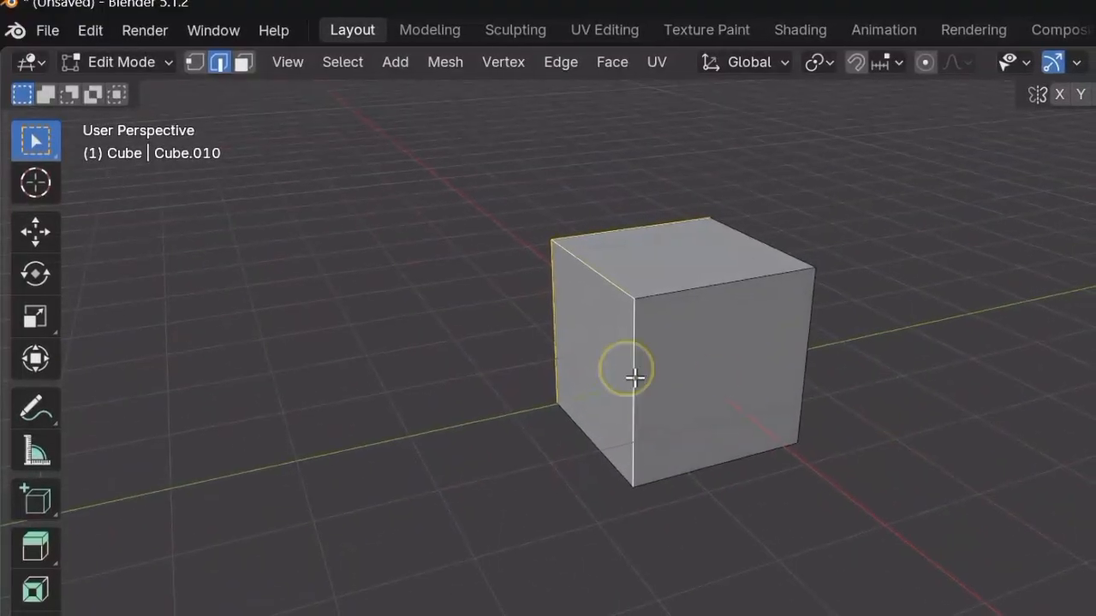
- Change the selection mode to vertices and select a top corner of the cube, extending the selection to the other top corners
click(198, 68)
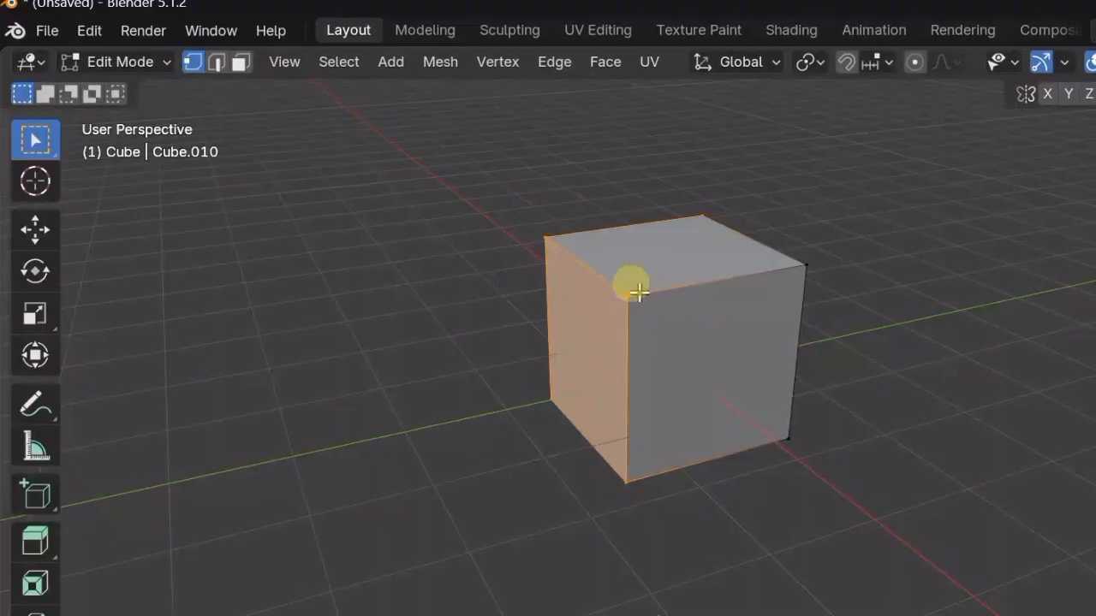
click(634, 293)
shift+click(785, 273)
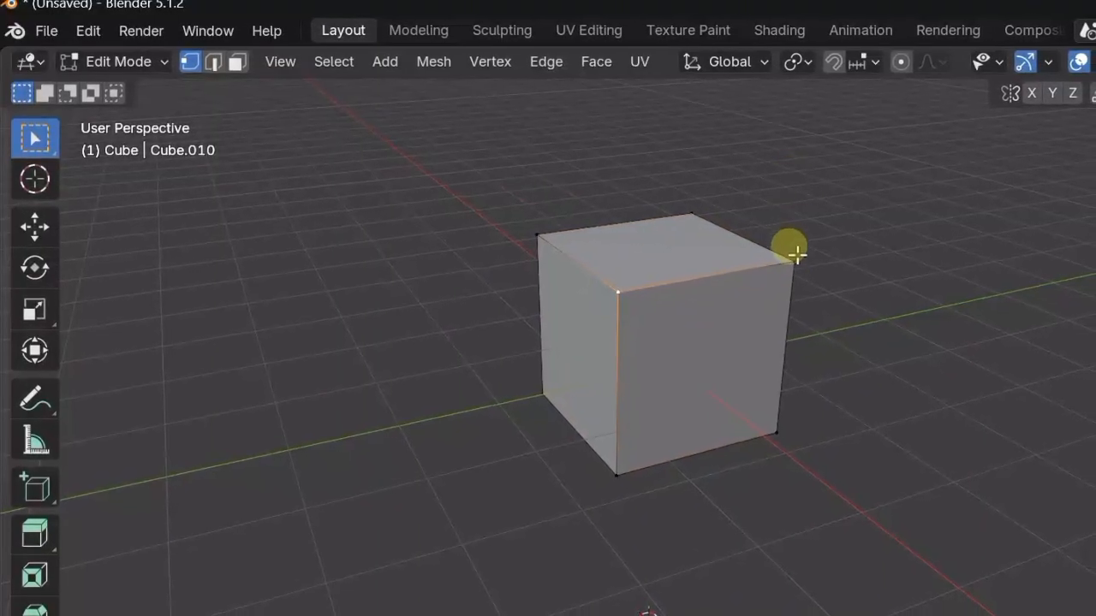
shift+click(802, 258)
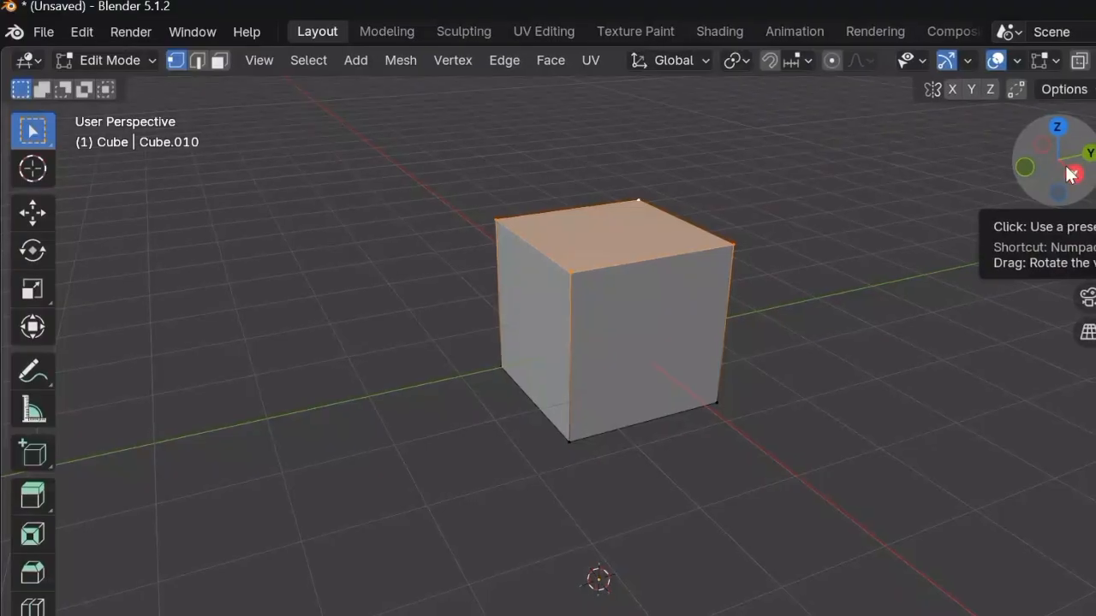
- Return to Object Mode and duplicate the cube, placing the copy apart from the original in the negative Y direction
drag(1069, 174, 1010, 176)
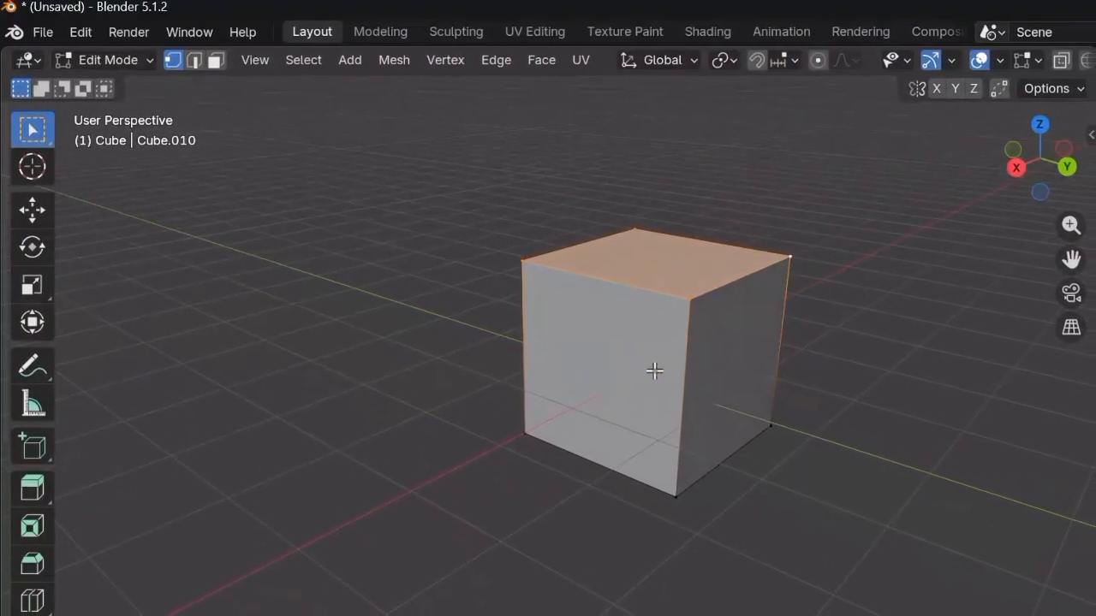
key(Tab)
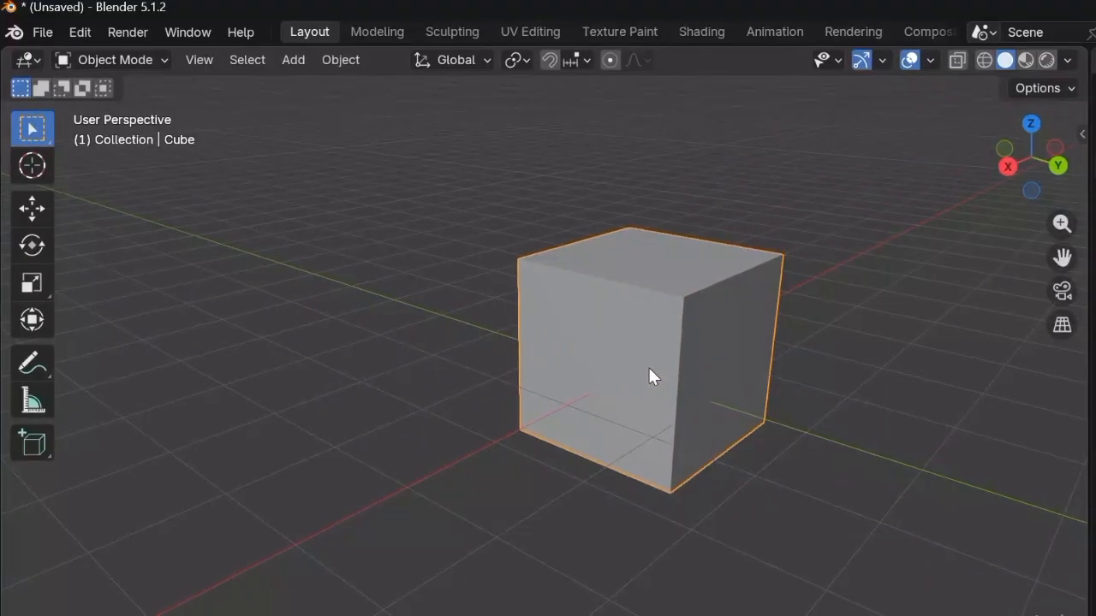
key(shift+d)
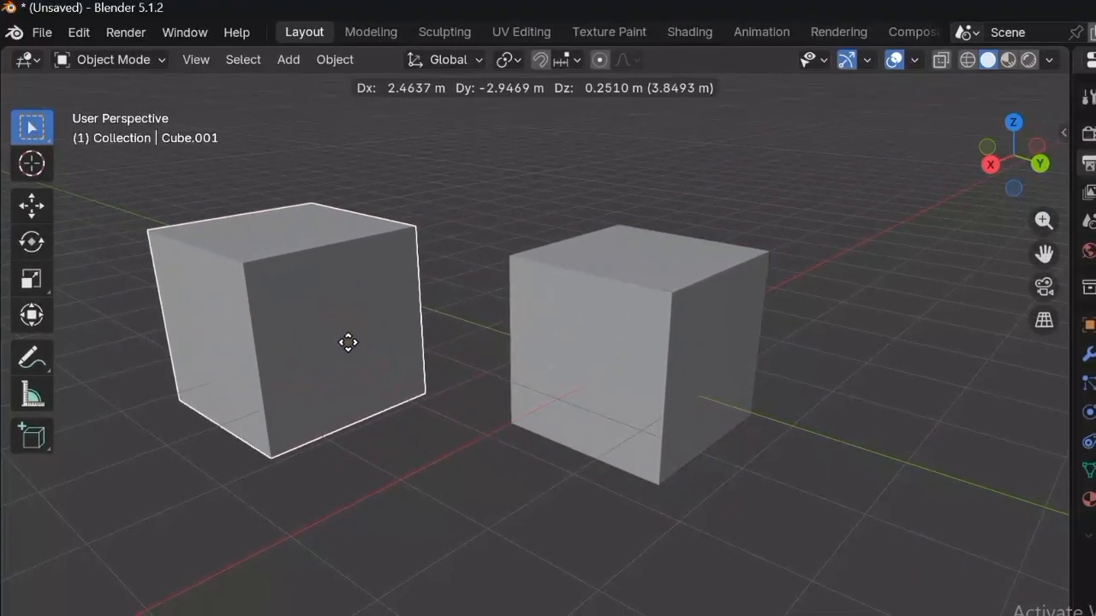
key(y)
click(317, 325)
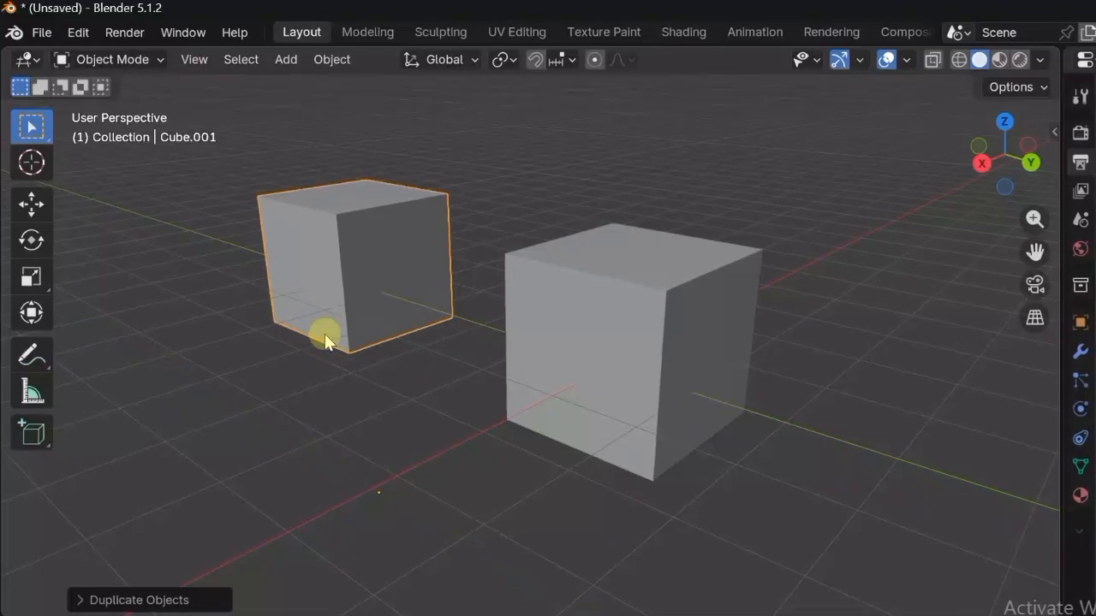
- Examine the positions of the two cubes from below in perspective, then from the Right and Top orthographic viewpoints
click(1028, 189)
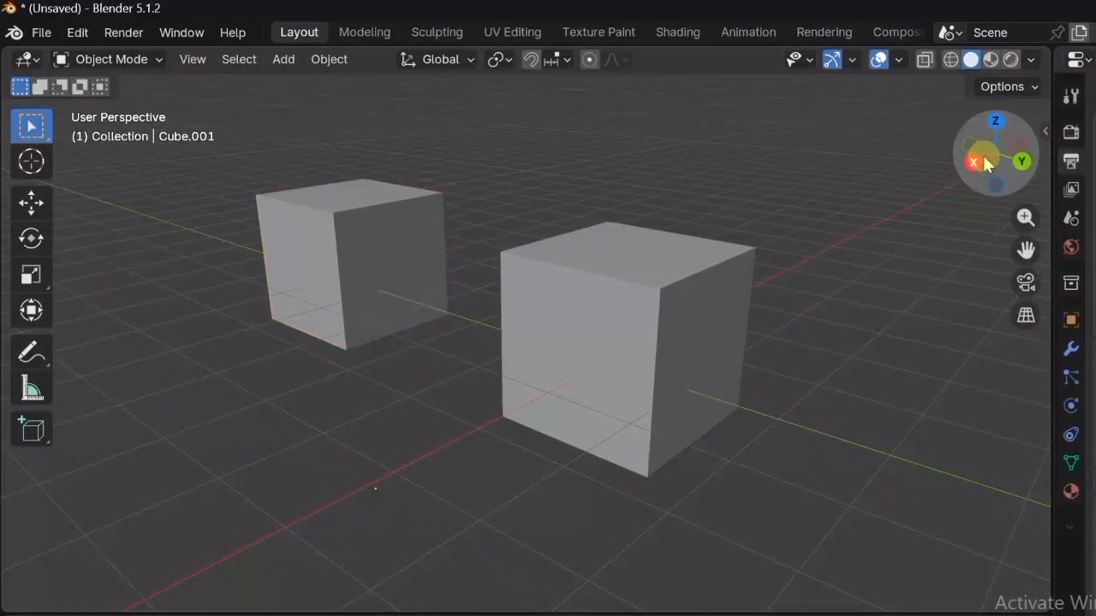
drag(983, 155, 987, 97)
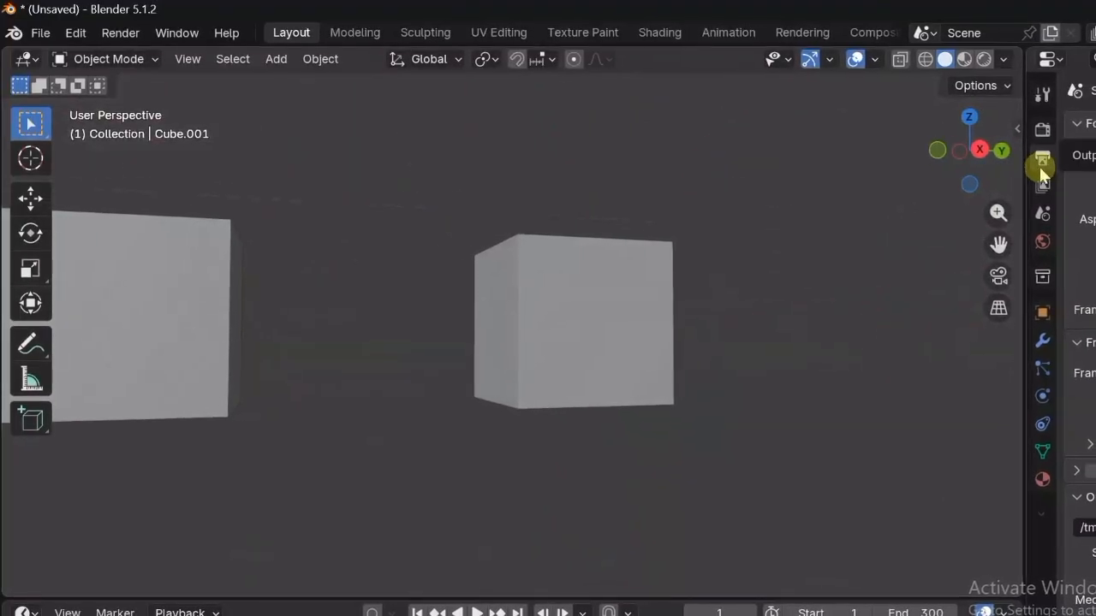
drag(999, 213, 989, 308)
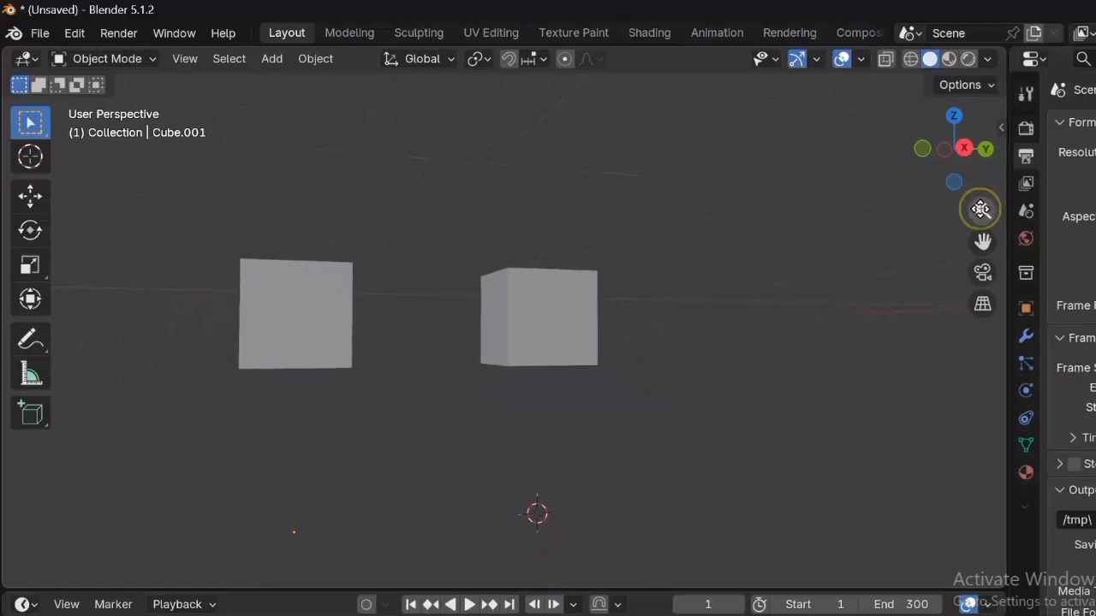
click(962, 149)
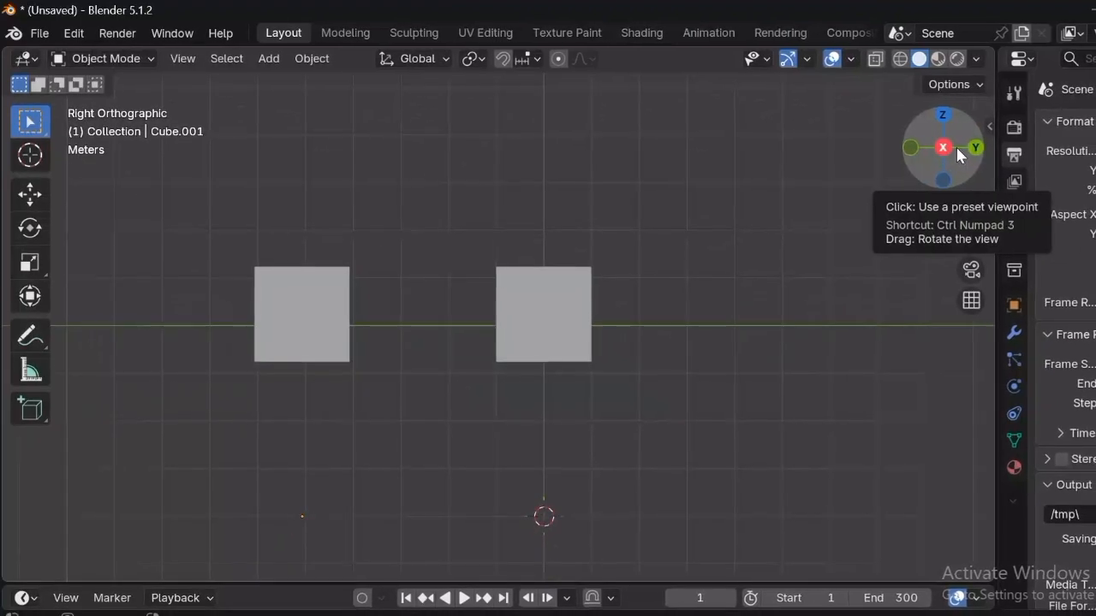
scroll(1083, 327, down, 4)
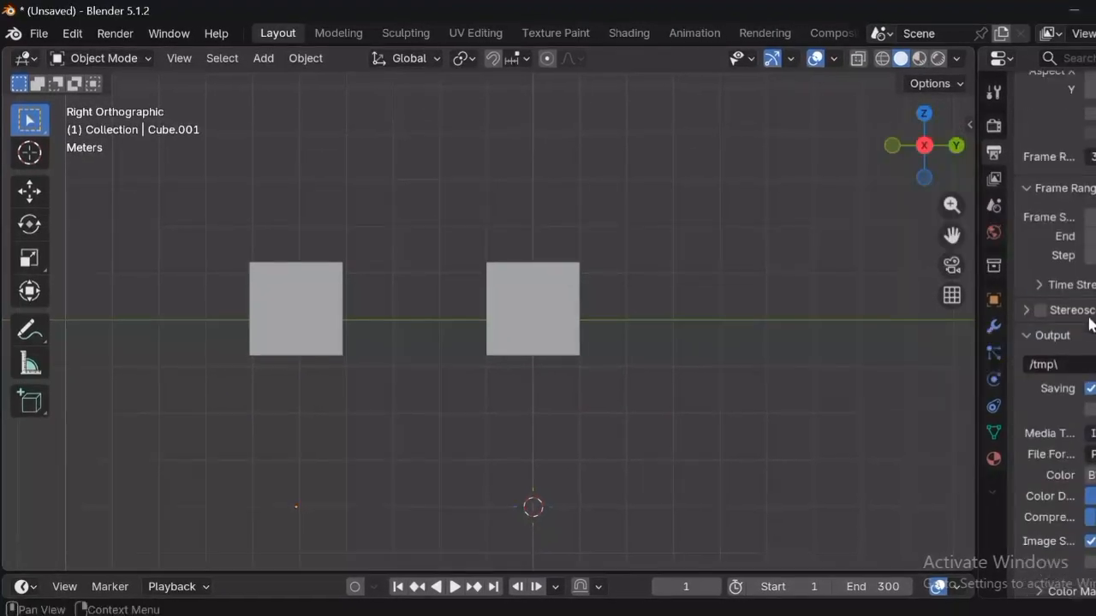
scroll(1085, 327, up, 2)
scroll(1086, 334, up, 2)
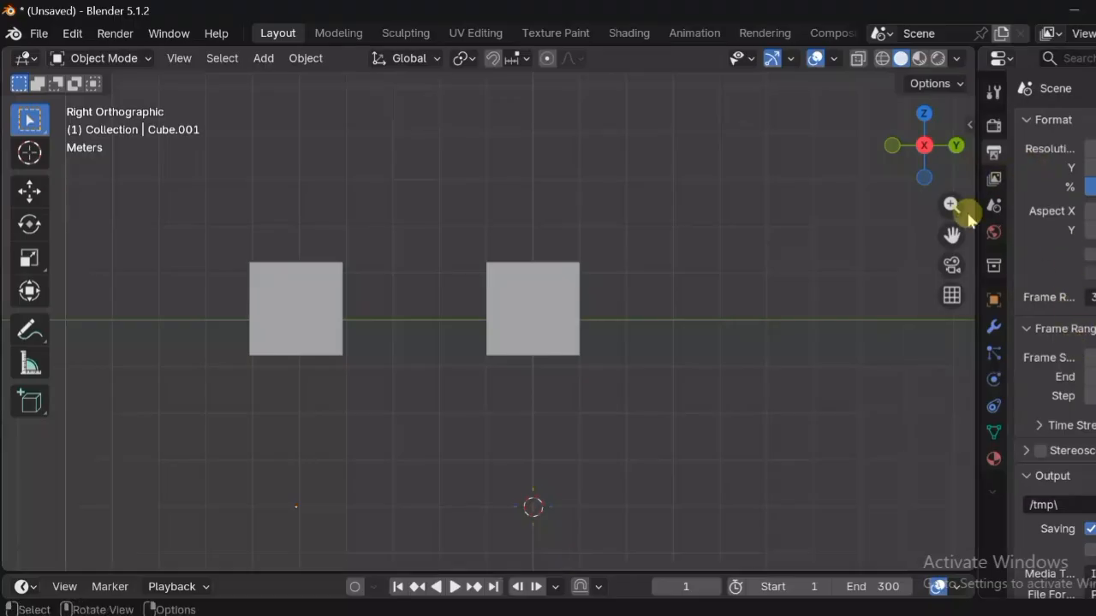
click(922, 115)
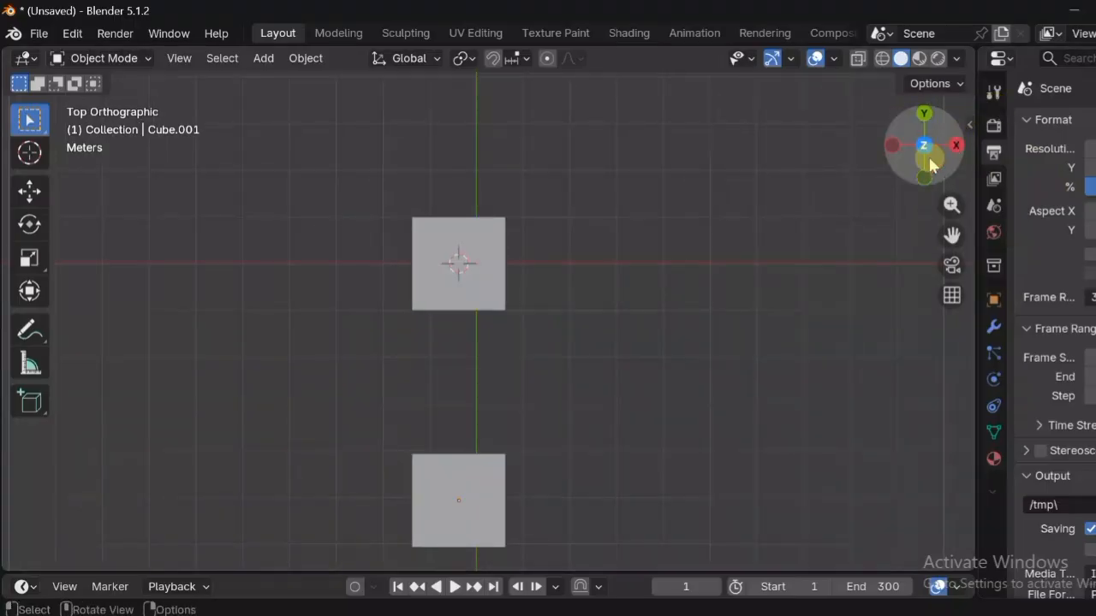